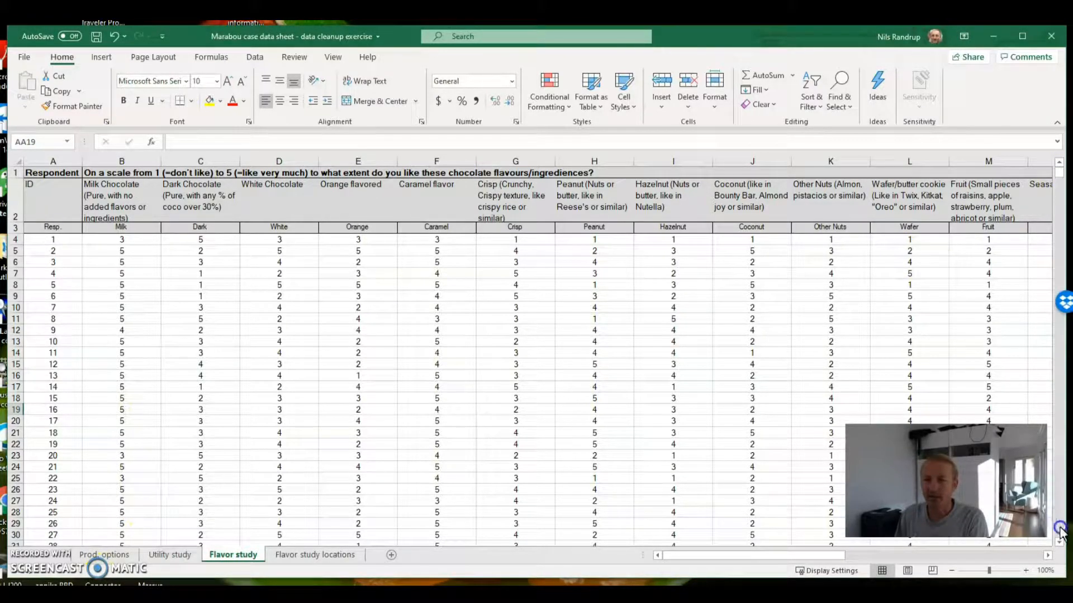
Look through the Flavor study responses down to the last respondent and back up to the header rows
drag(1060, 181, 1056, 351)
scroll(305, 482, down, 2)
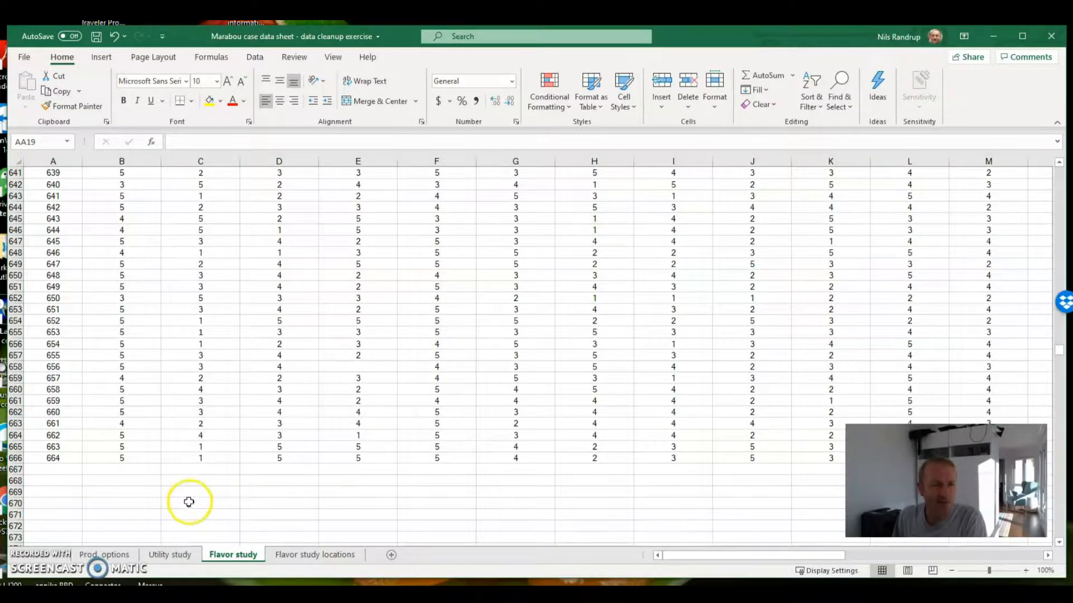
scroll(190, 494, up, 6)
drag(1059, 347, 1058, 147)
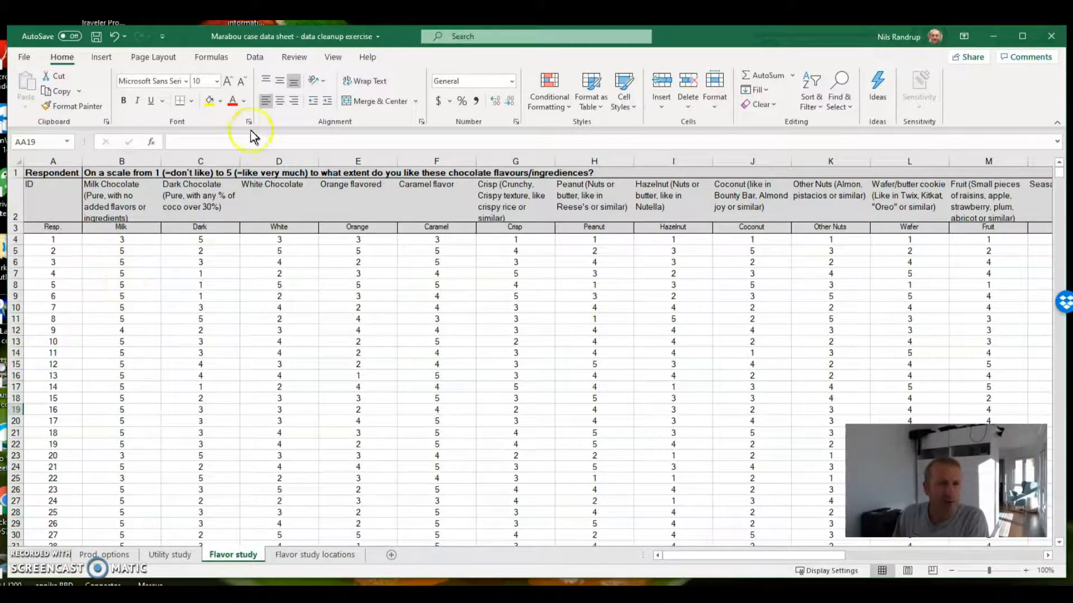
Try to sort the Flavor study data without selecting the response range
click(256, 60)
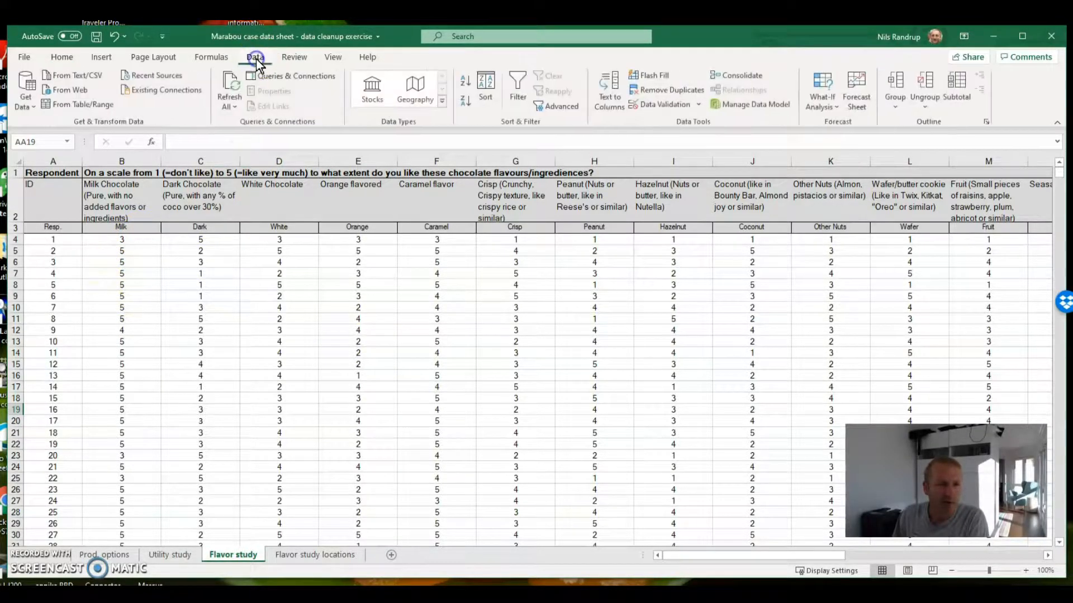
click(484, 100)
click(547, 341)
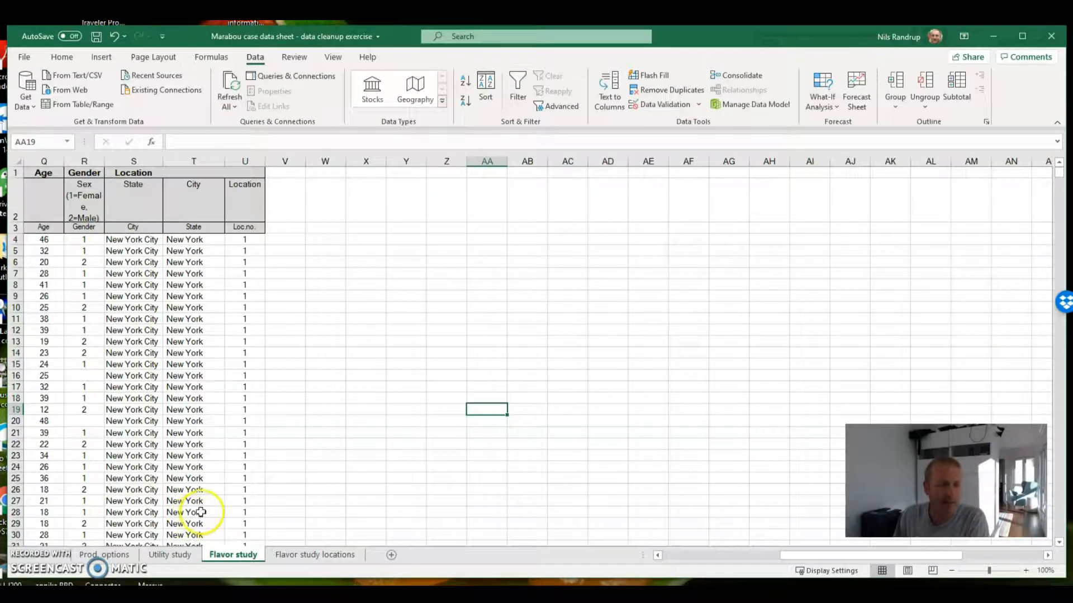
click(657, 555)
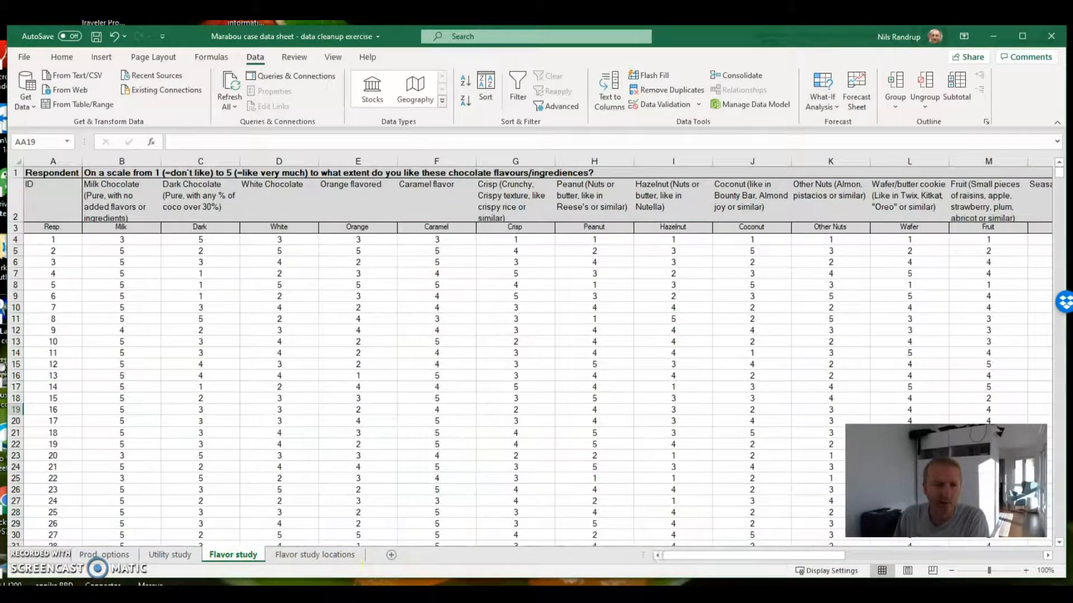
Select the response range A3:M666, from the short header row to the last respondent and the Fruit column
drag(34, 230, 1027, 533)
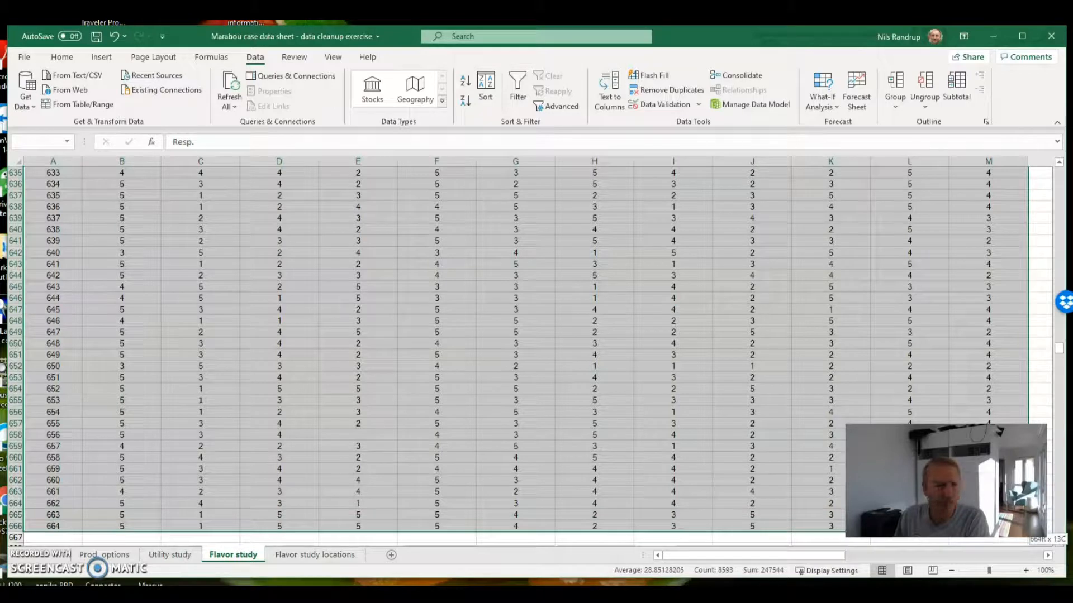
scroll(447, 425, up, 12)
click(1061, 174)
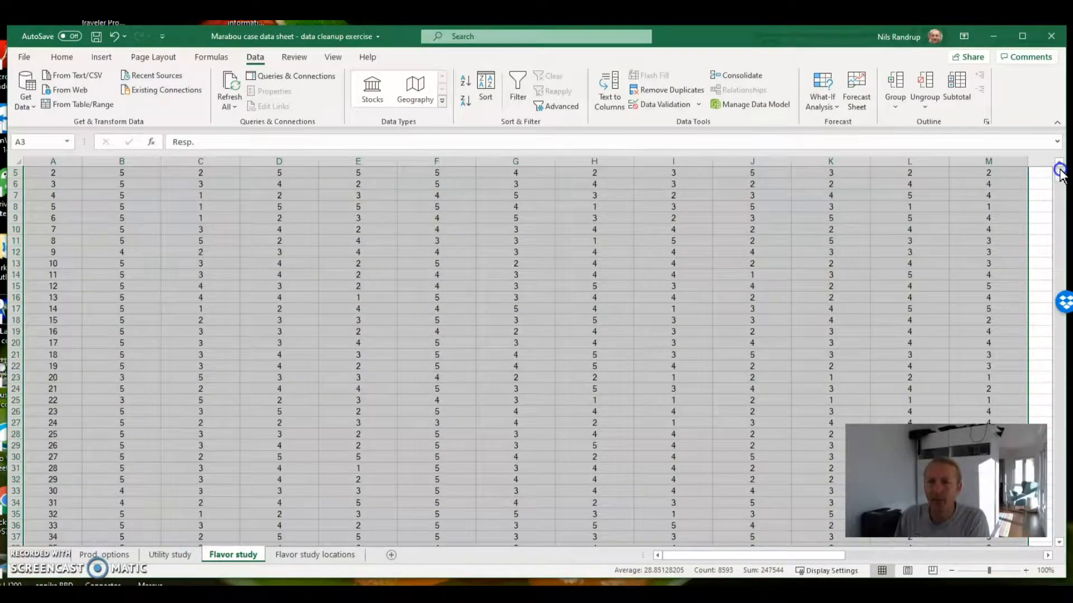
scroll(1047, 175, up, 2)
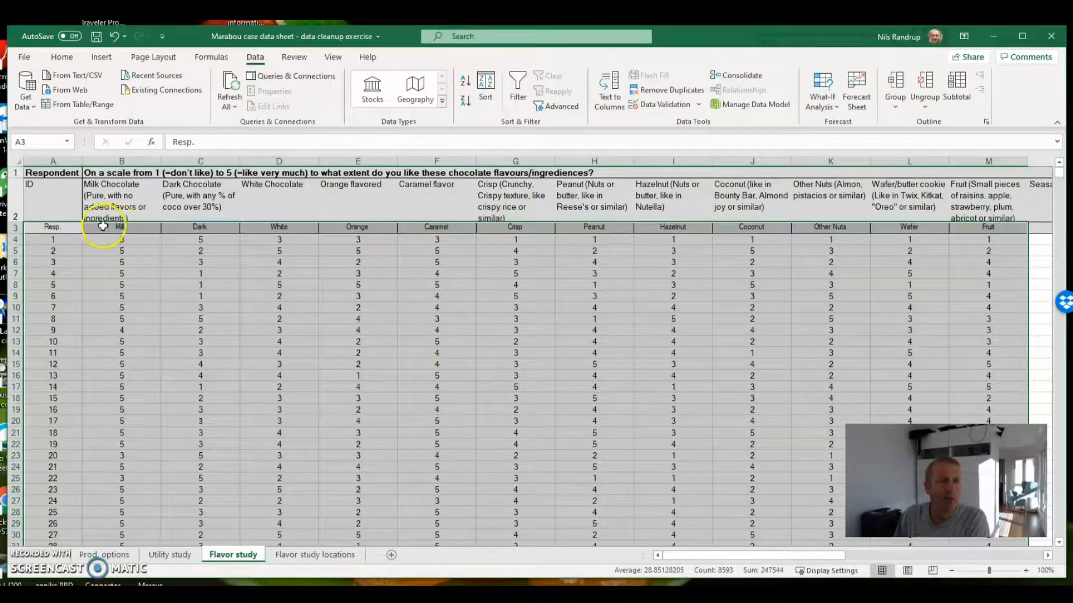
Sort the selected responses by the Milk column on cell values, smallest to largest, treating the first row as headers
click(484, 88)
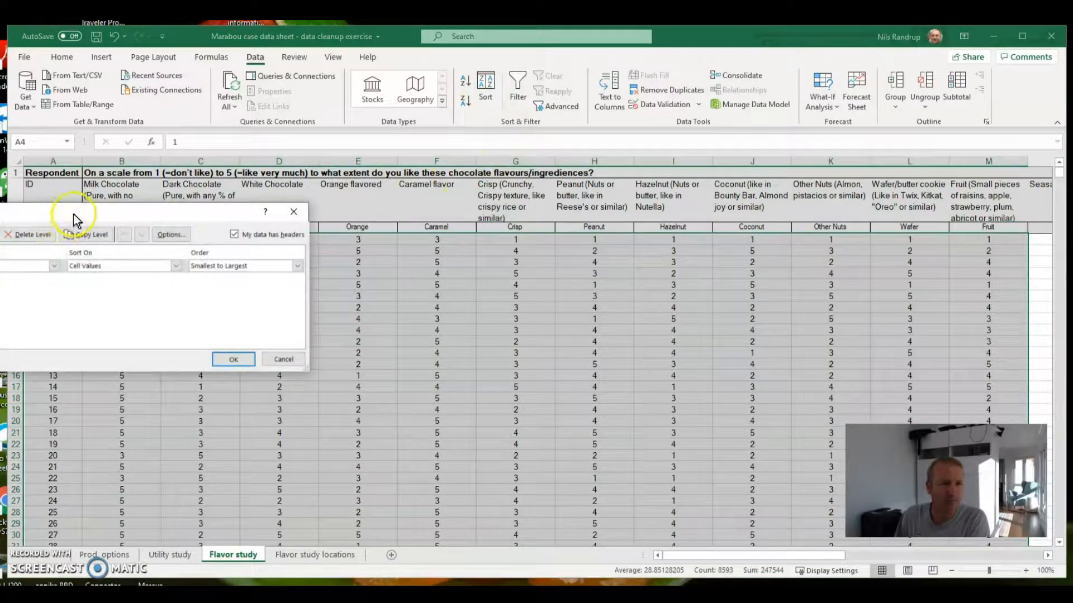
drag(72, 215, 456, 264)
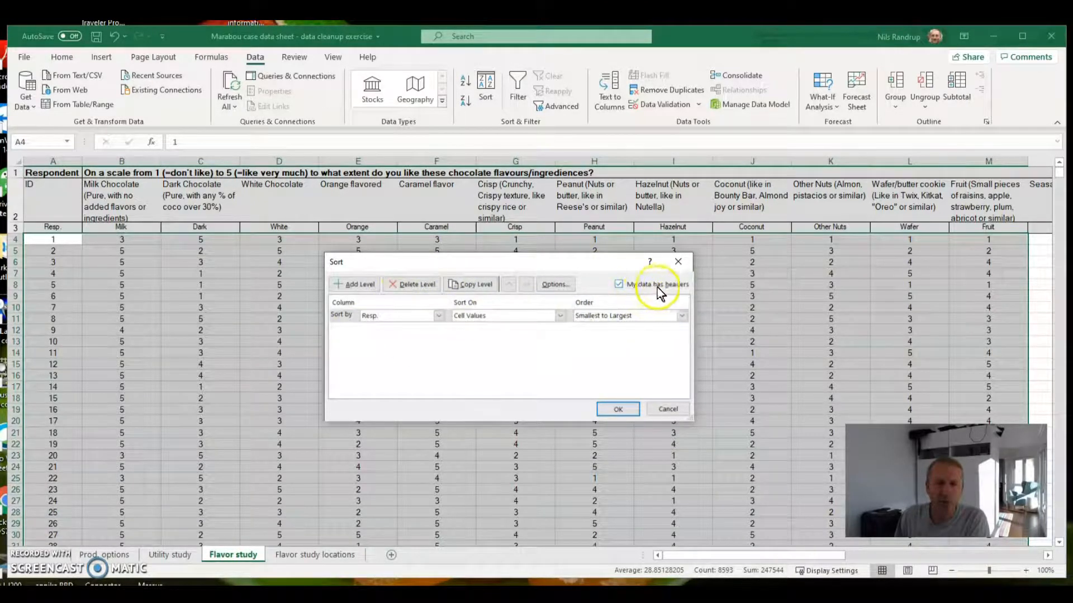
click(617, 284)
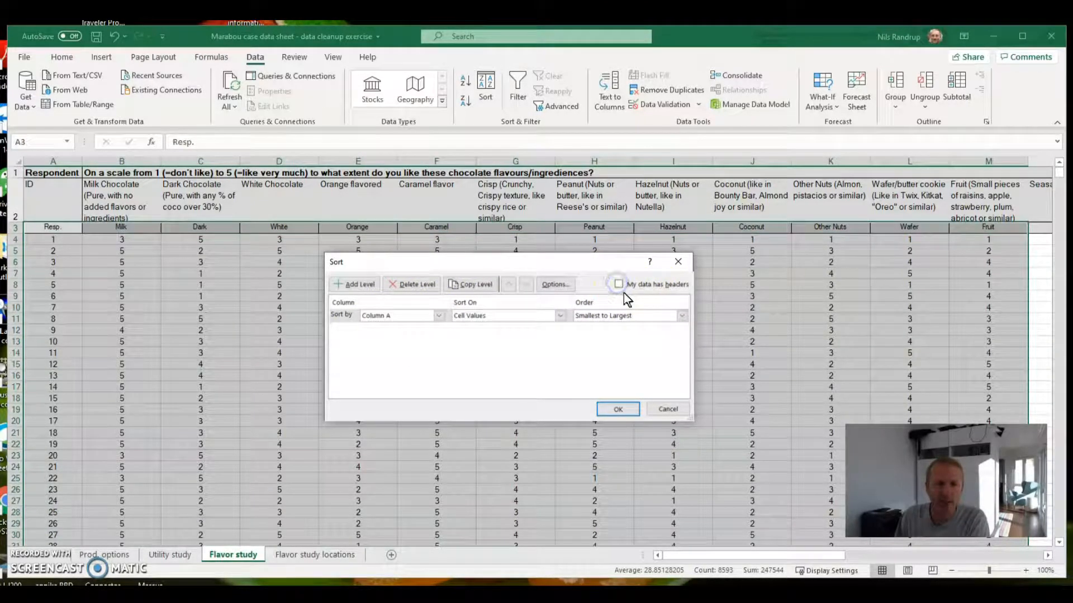
click(619, 284)
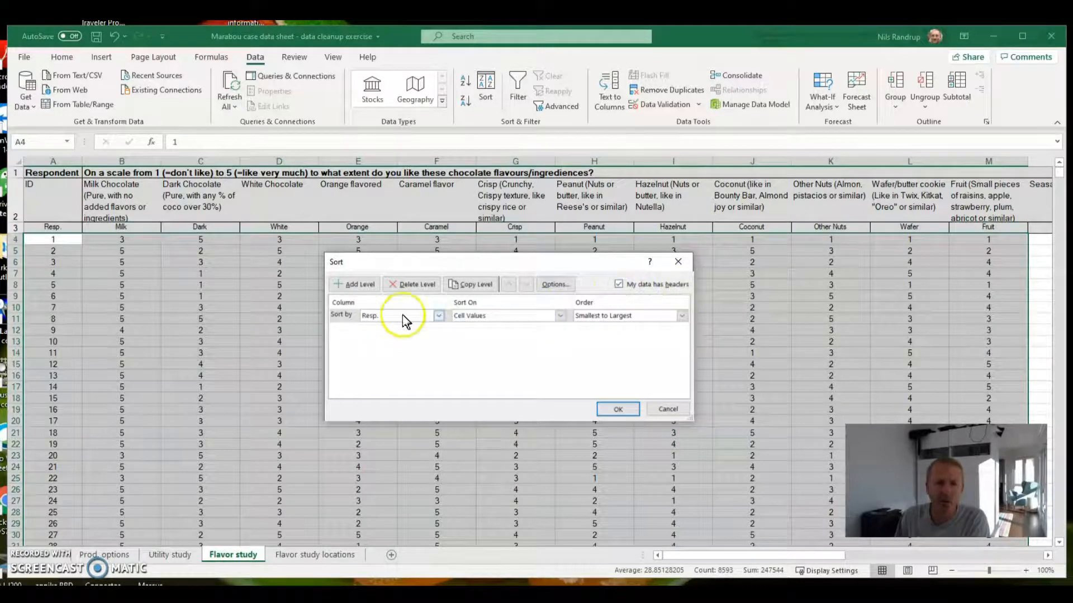
click(438, 317)
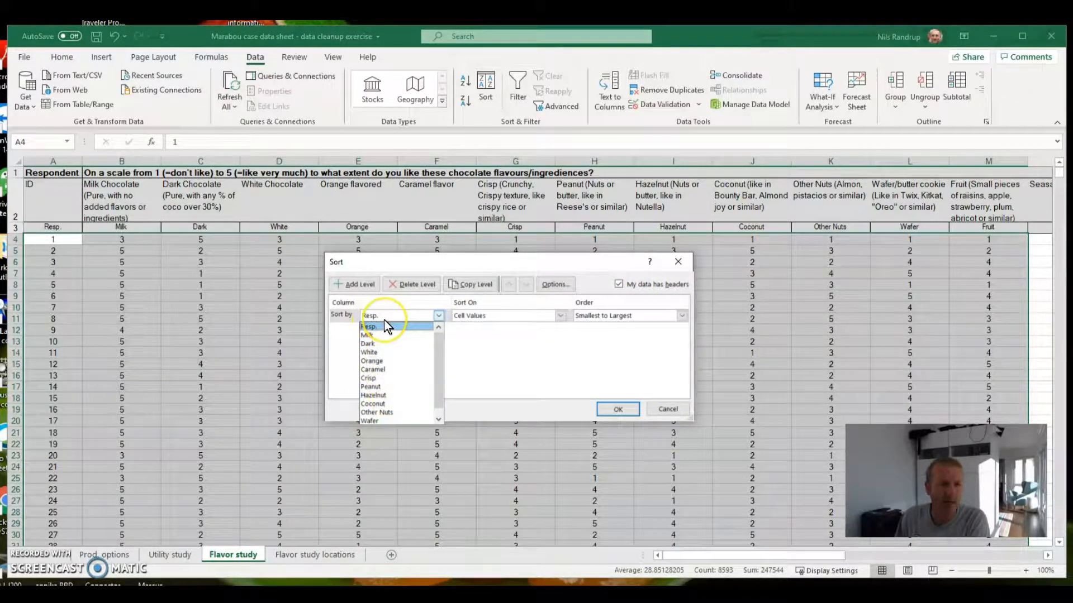
click(368, 335)
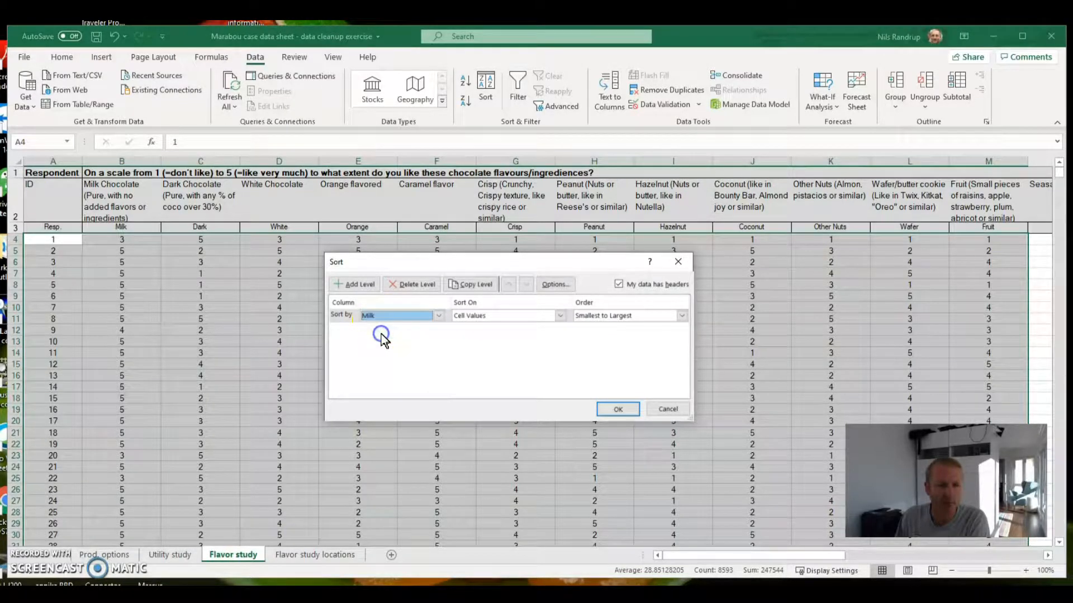
click(617, 316)
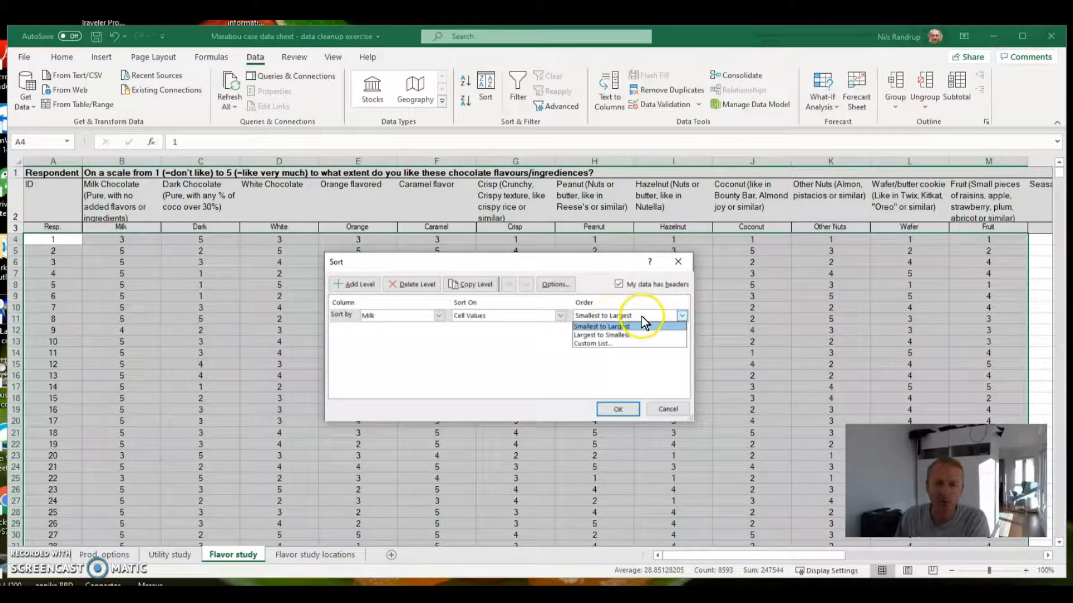
click(640, 316)
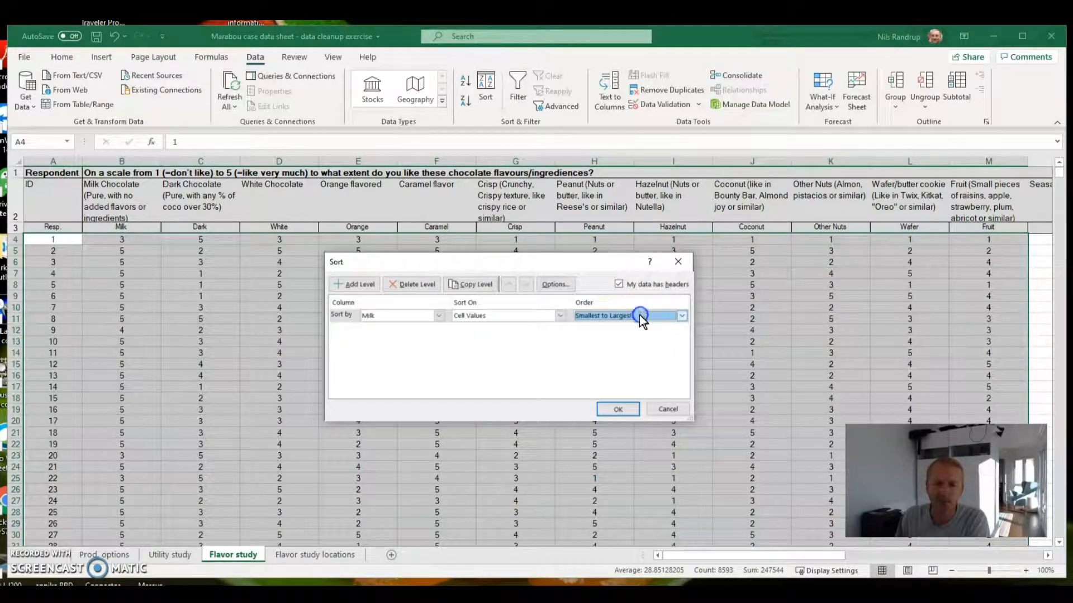
click(622, 410)
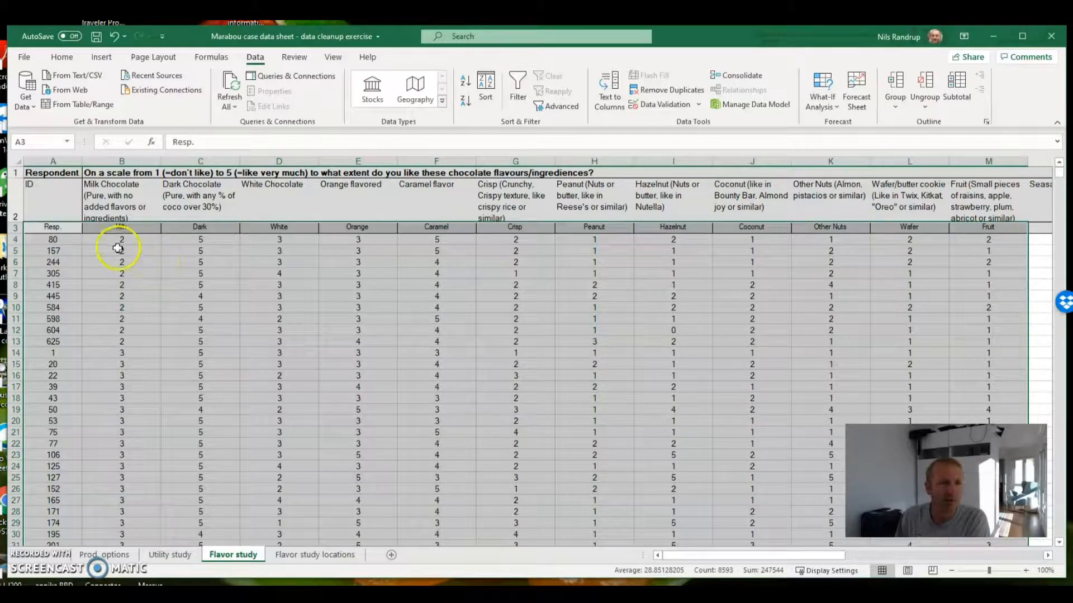
Examine the sorted Milk column from its lowest ratings to its end for out-of-range or missing values
click(138, 227)
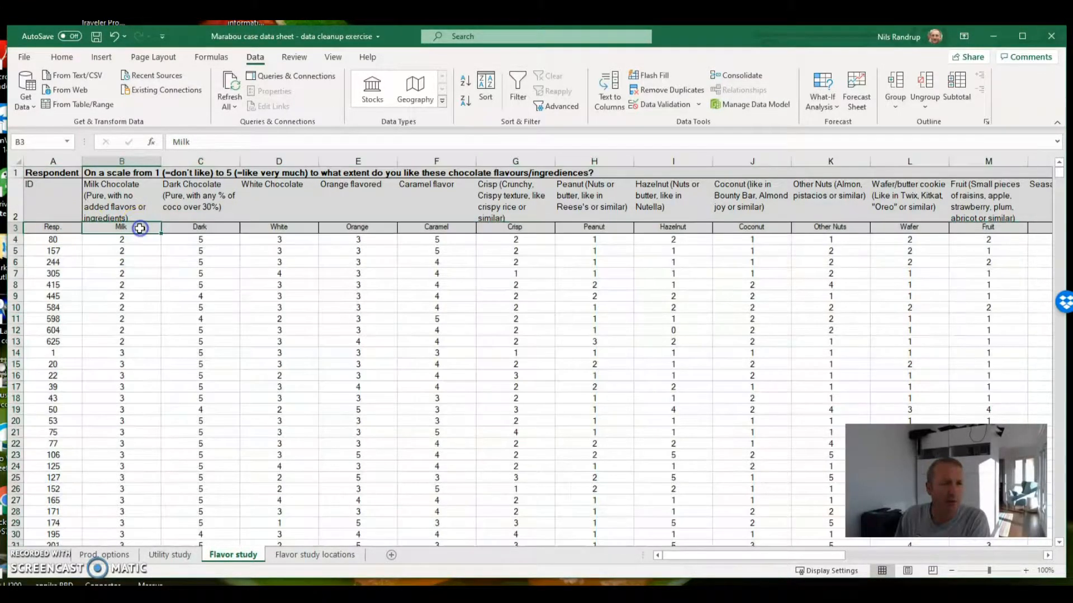
scroll(169, 254, down, 20)
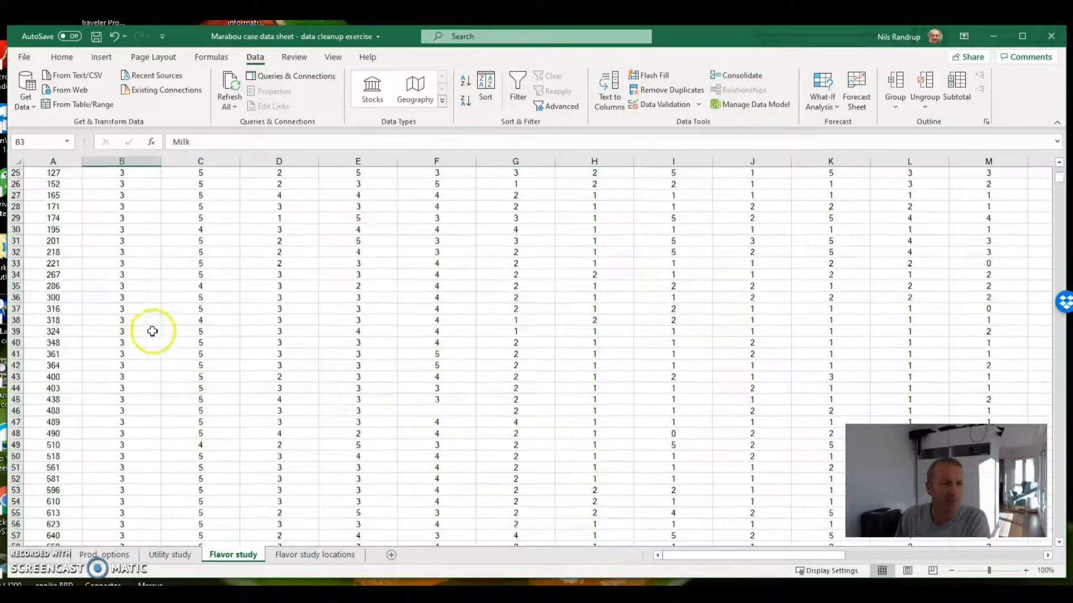
scroll(129, 448, down, 18)
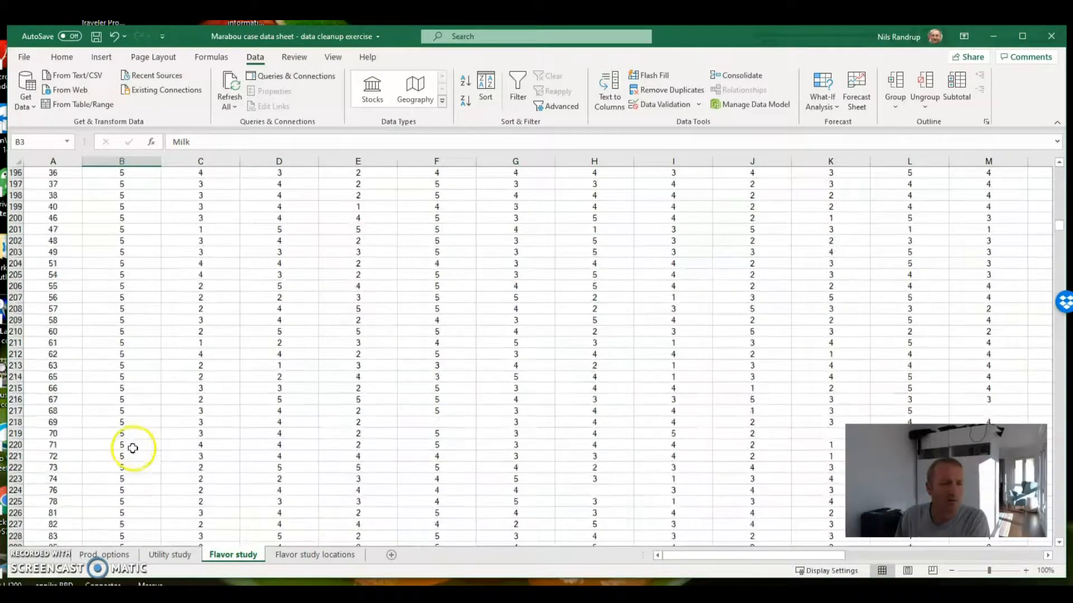
middle_click(137, 448)
middle_click(144, 450)
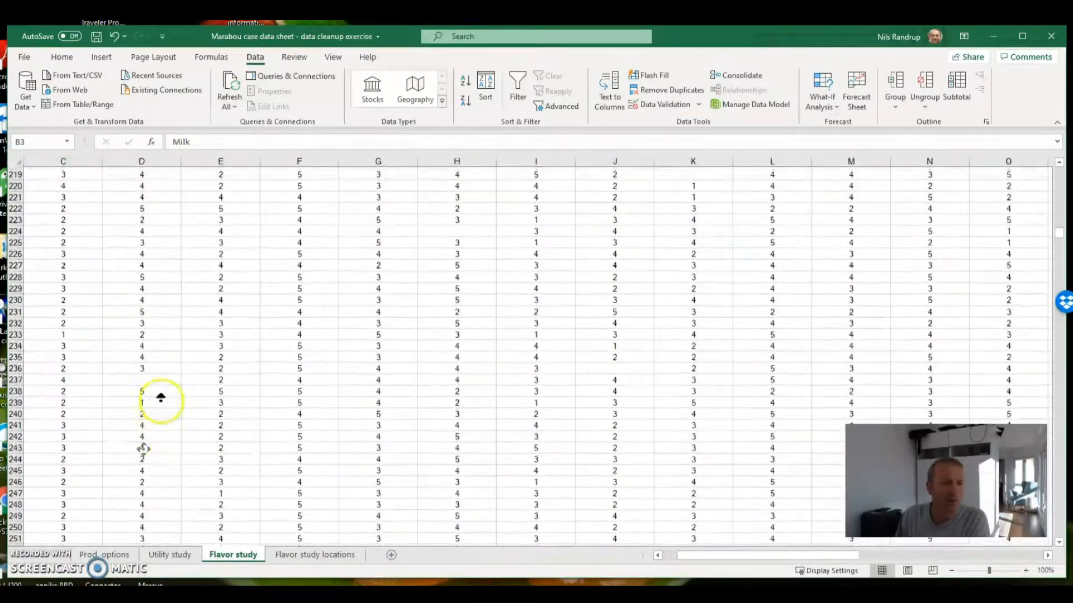
click(1035, 558)
mouse_move(1038, 557)
mouse_down()
mouse_move(306, 544)
mouse_move(706, 560)
mouse_move(668, 559)
mouse_up()
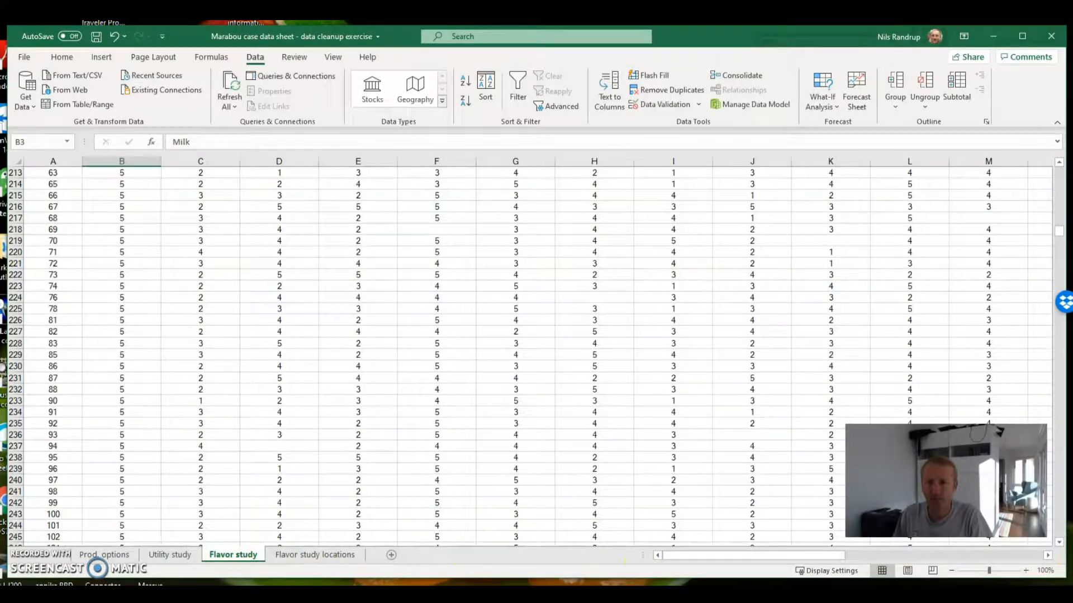
drag(1059, 231, 1060, 358)
Highlight the empty Milk cells B665:B666 with a yellow fill
drag(120, 196, 130, 204)
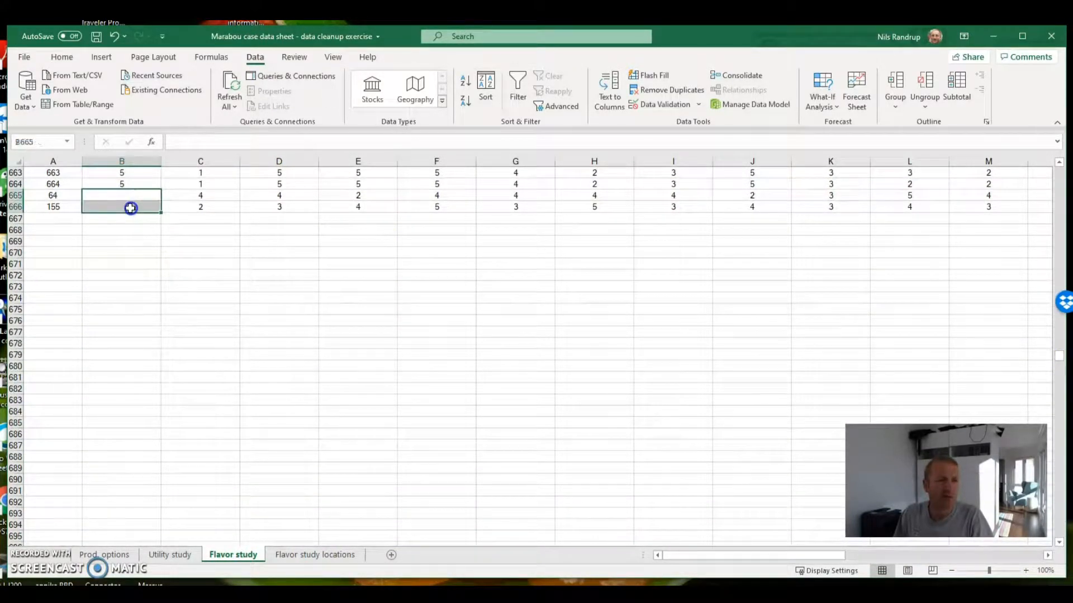
click(58, 57)
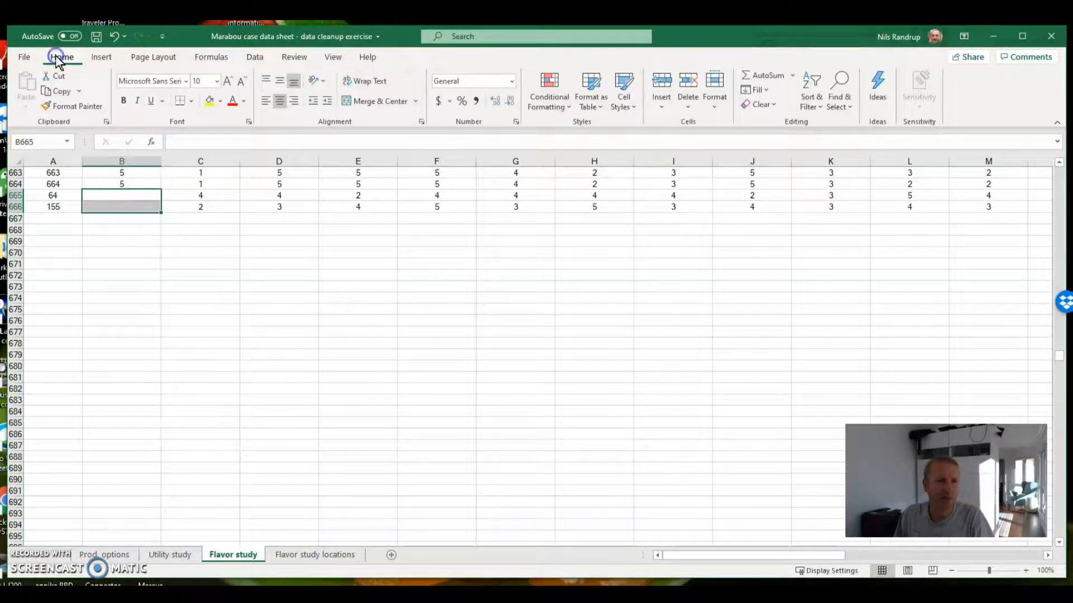
click(210, 101)
click(143, 394)
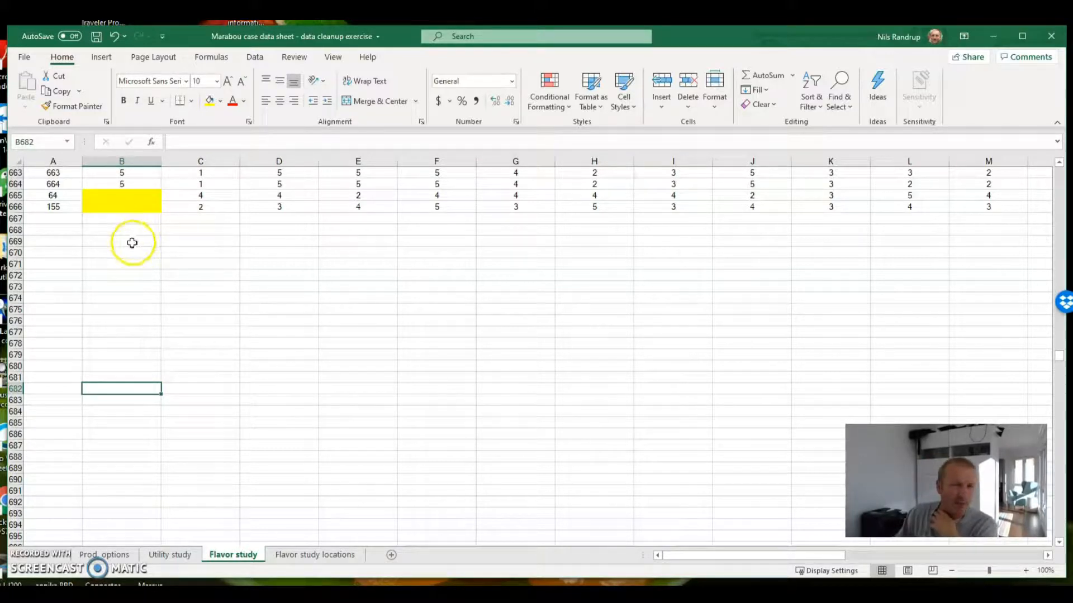
Recheck the Milk ratings from the header row through the last respondent for invalid values
scroll(130, 234, up, 14)
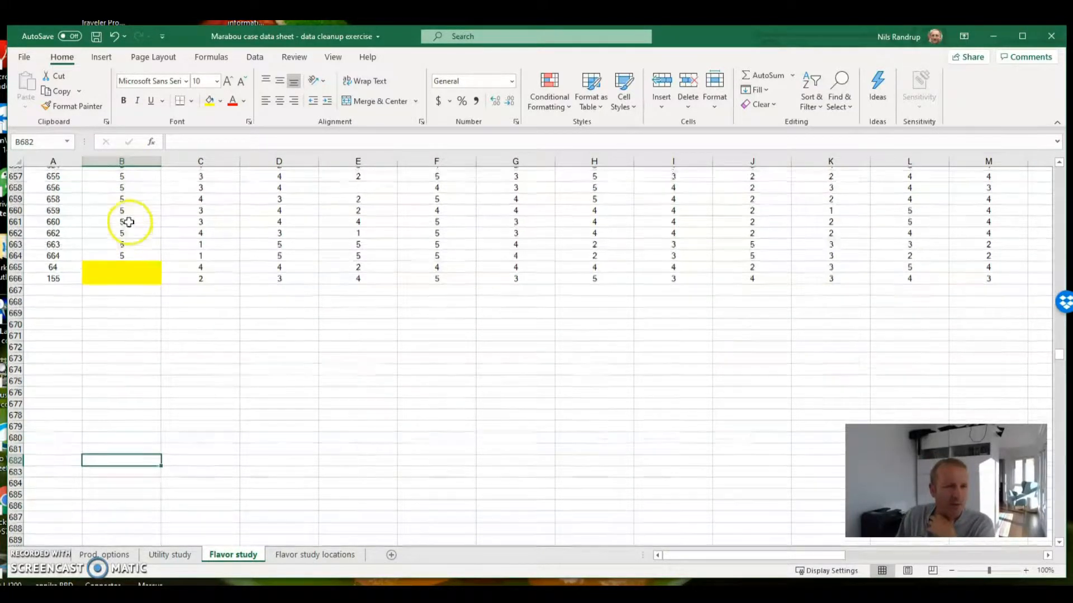
scroll(127, 210, up, 20)
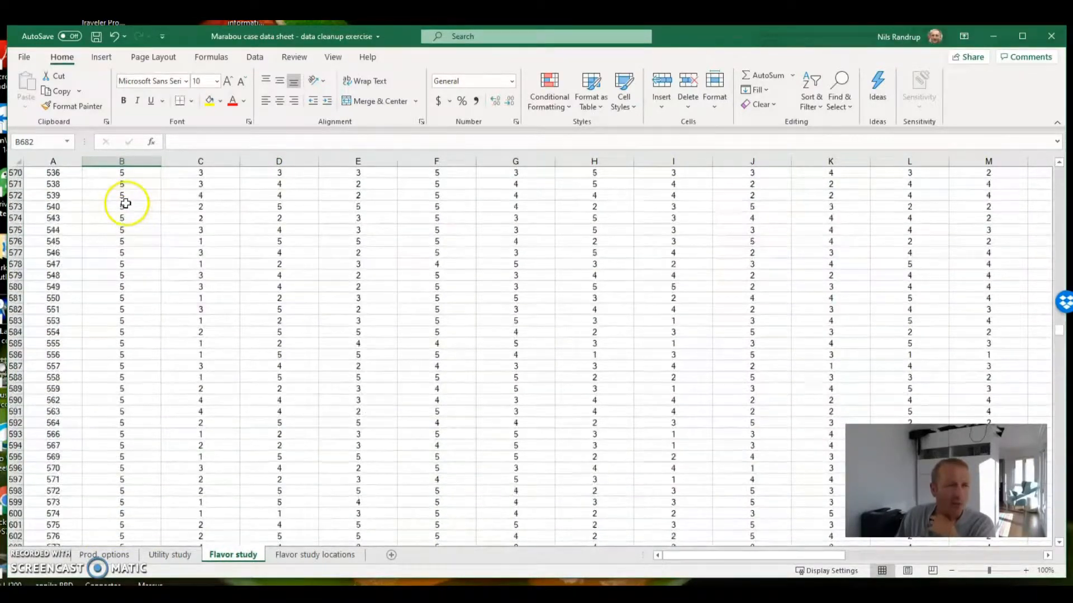
drag(1058, 318, 1058, 168)
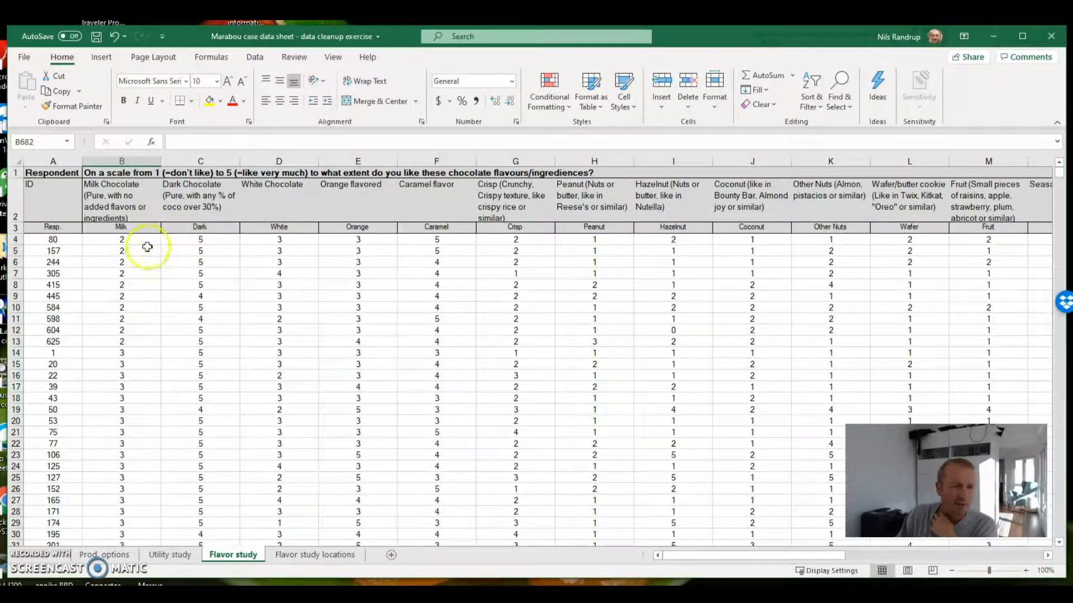
scroll(132, 346, down, 20)
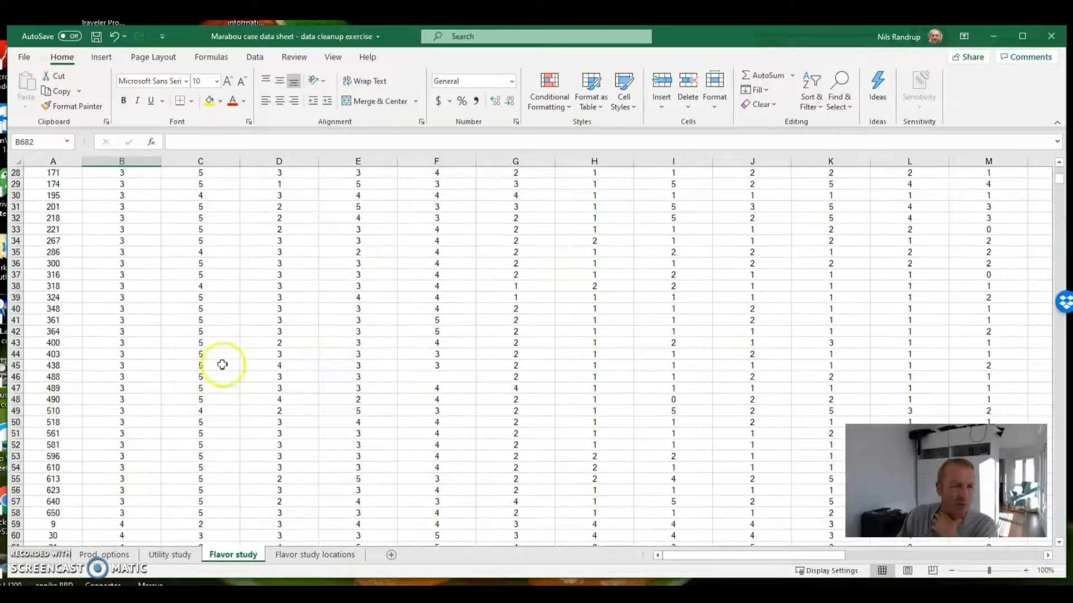
scroll(155, 441, down, 20)
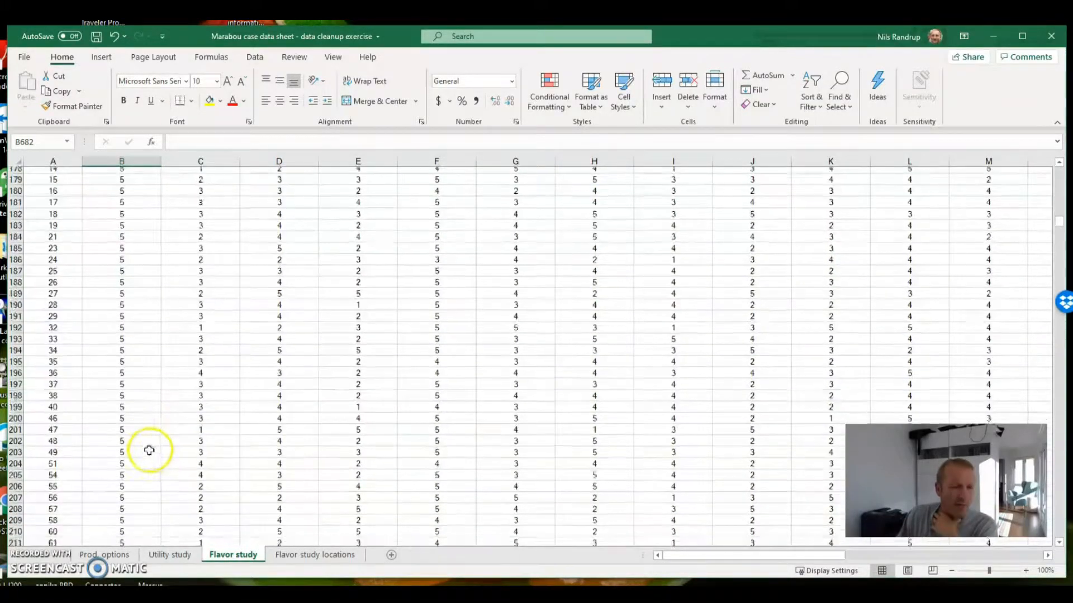
scroll(157, 436, down, 20)
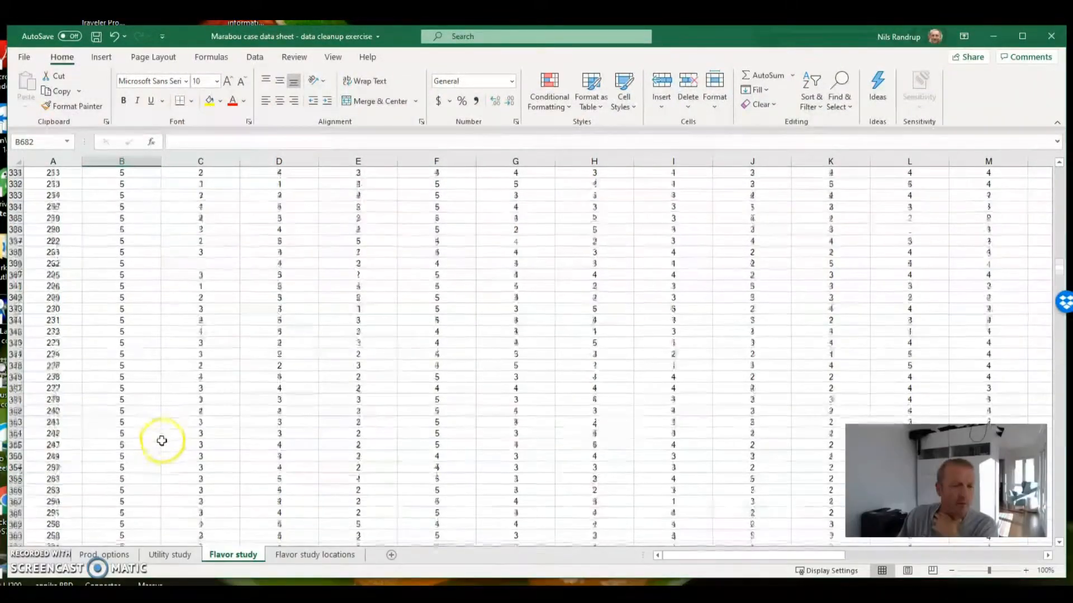
scroll(155, 448, down, 8)
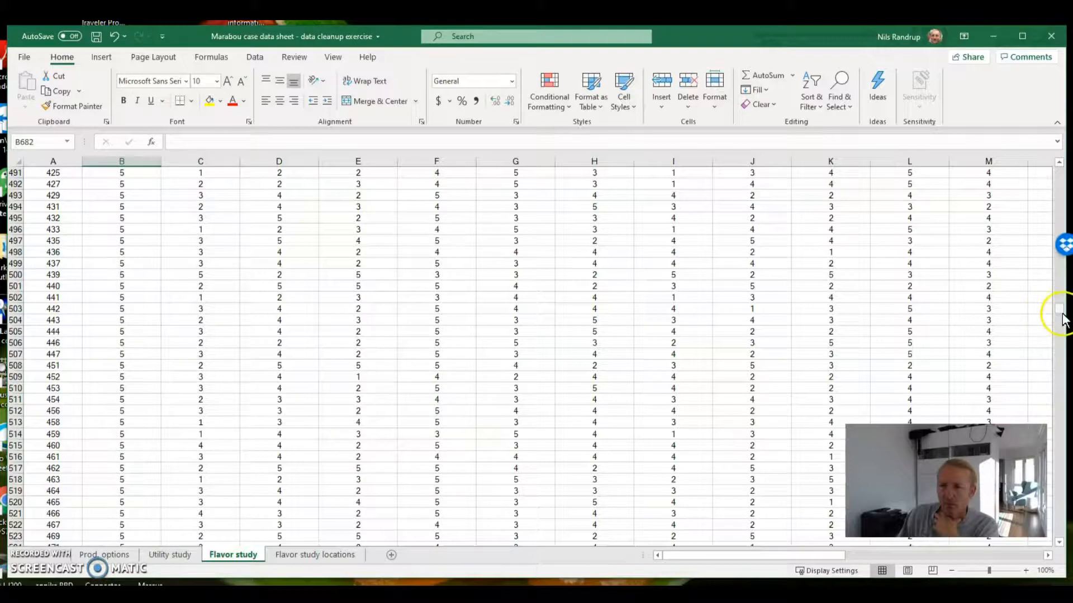
drag(1059, 311, 1061, 351)
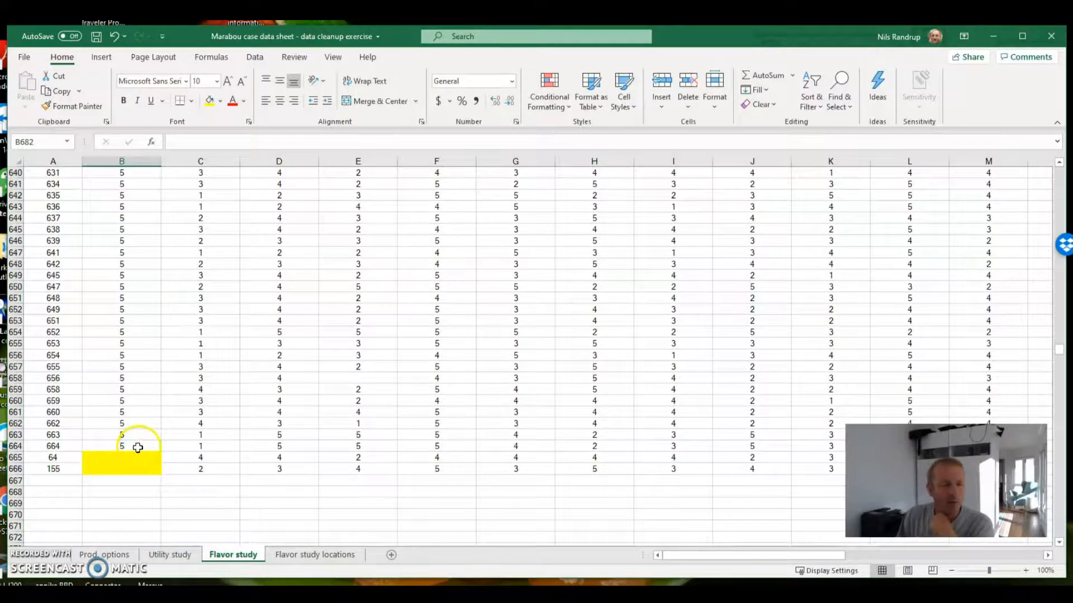
Add a Milk summary from A668 downward with rows Smaller than 1, Larger than 5, Empty, Mean and Median
click(62, 492)
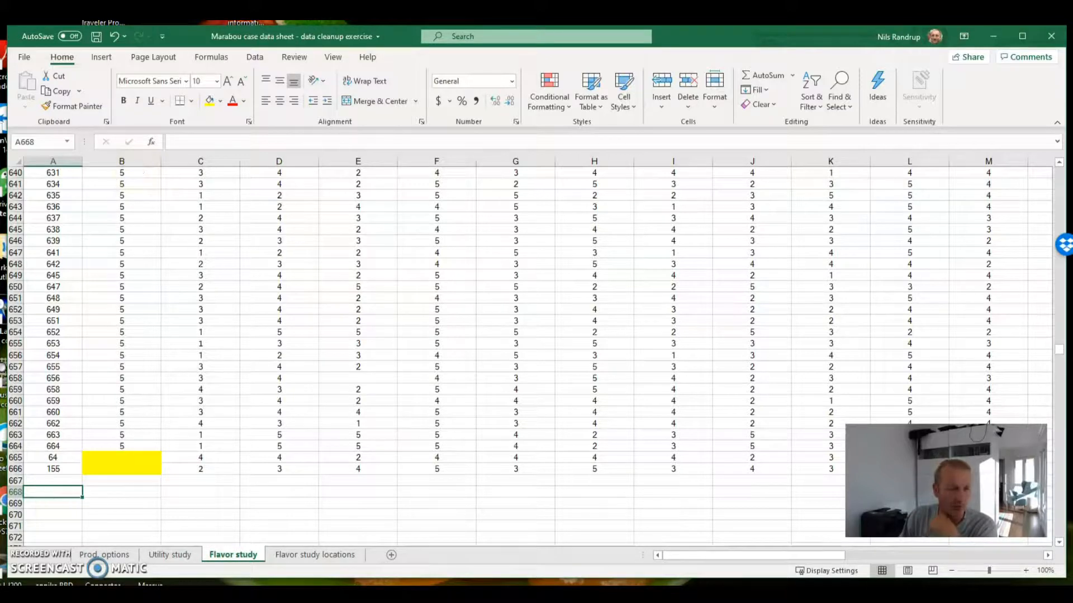
click(58, 491)
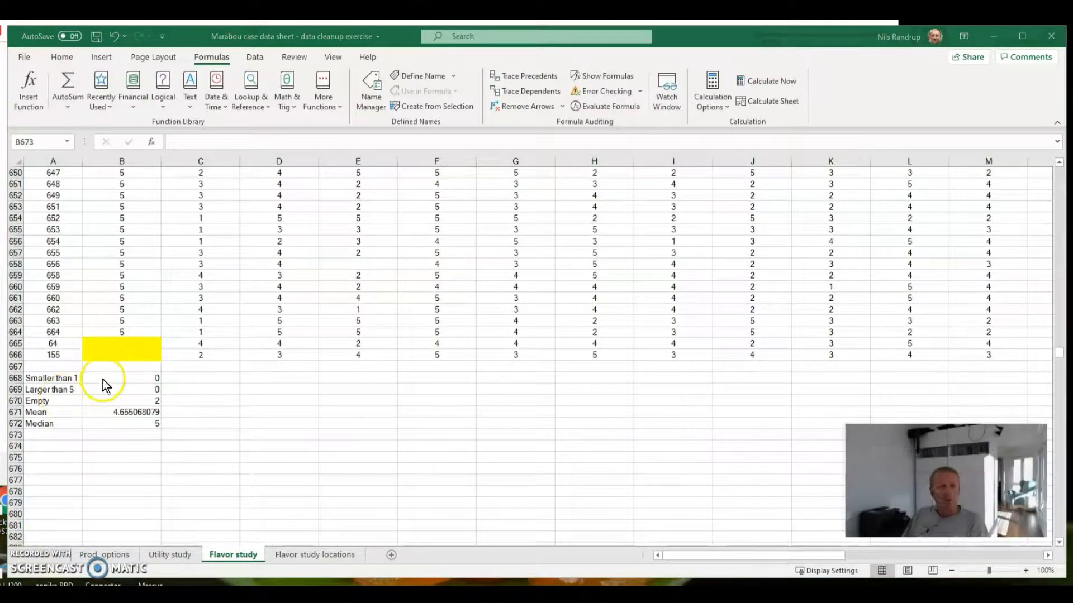
Examine the Milk summary labels, the formulas behind the Smaller than 1, Larger than 5 and Empty counts, and cell B665
click(50, 378)
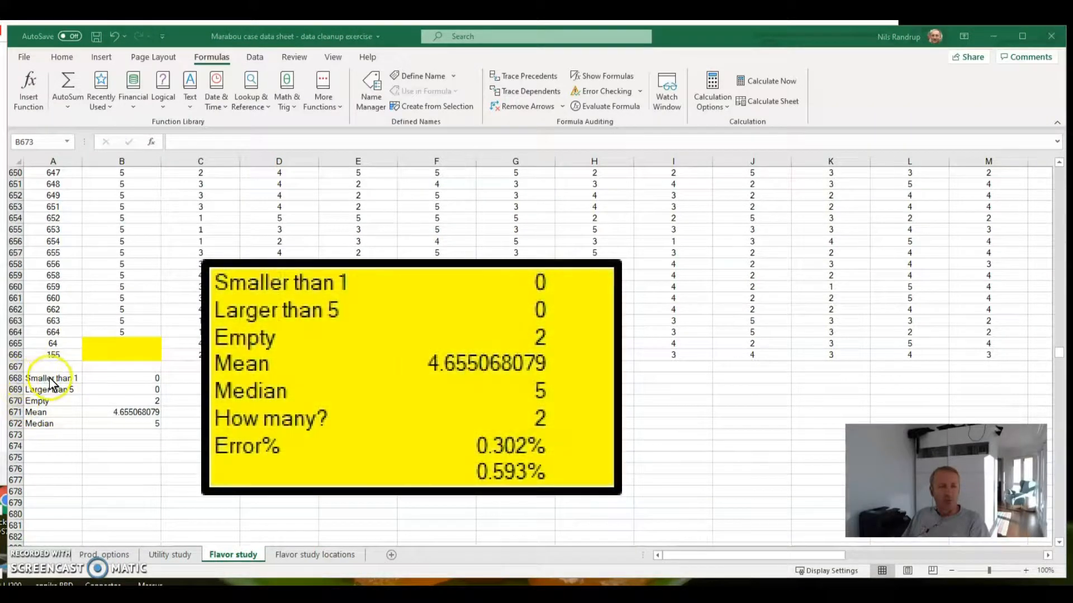
click(50, 376)
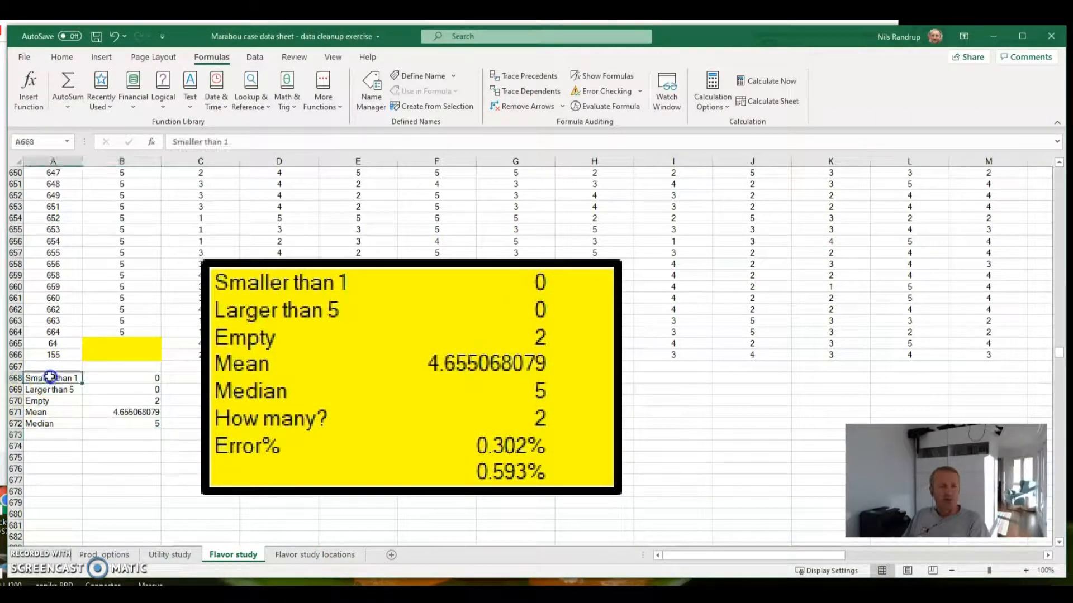
click(56, 389)
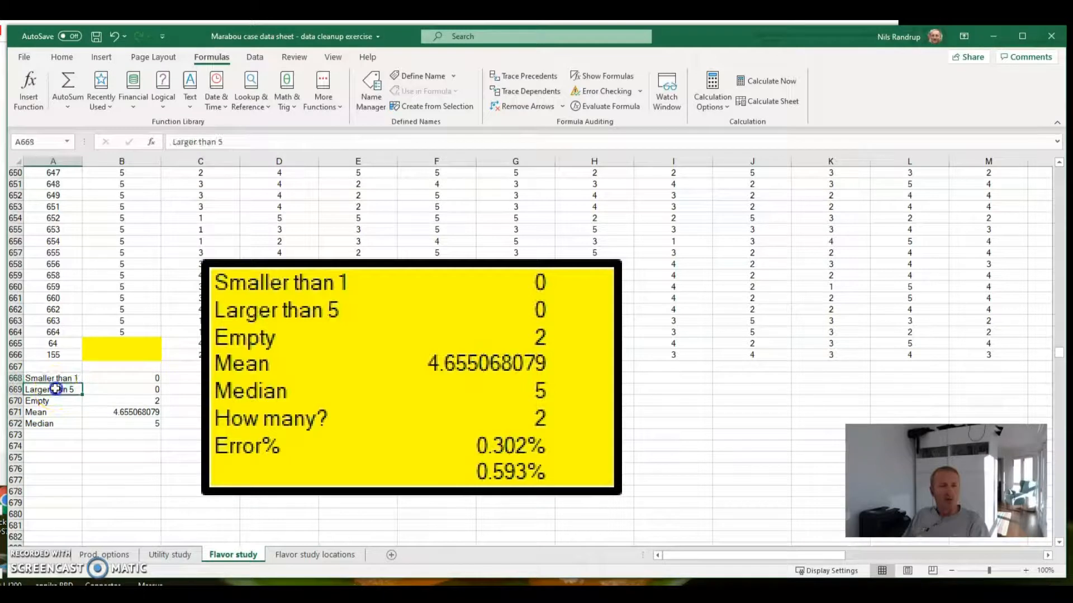
click(59, 377)
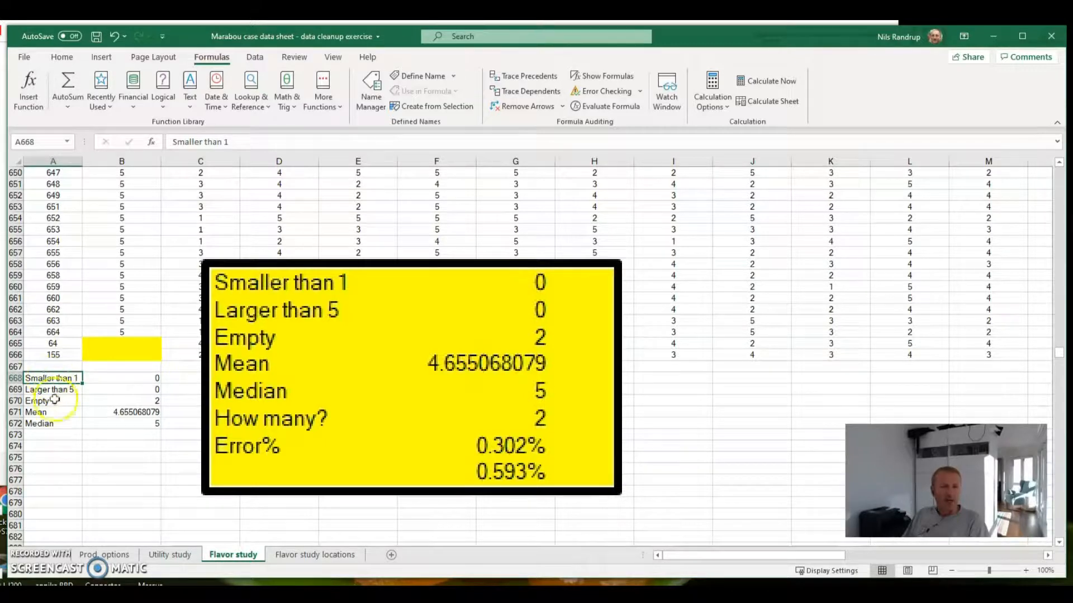
click(130, 379)
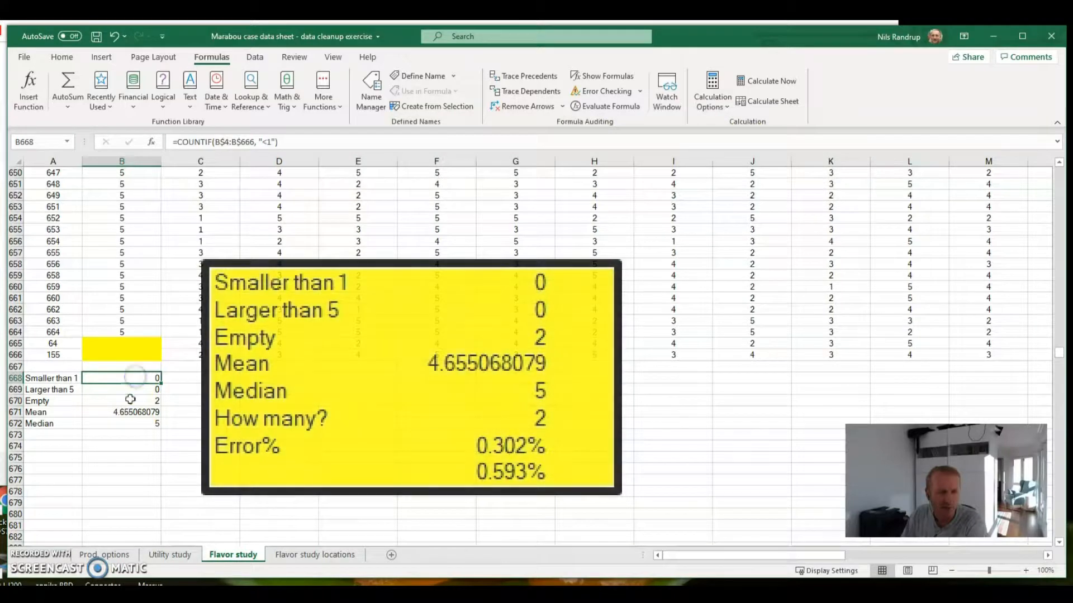
click(140, 392)
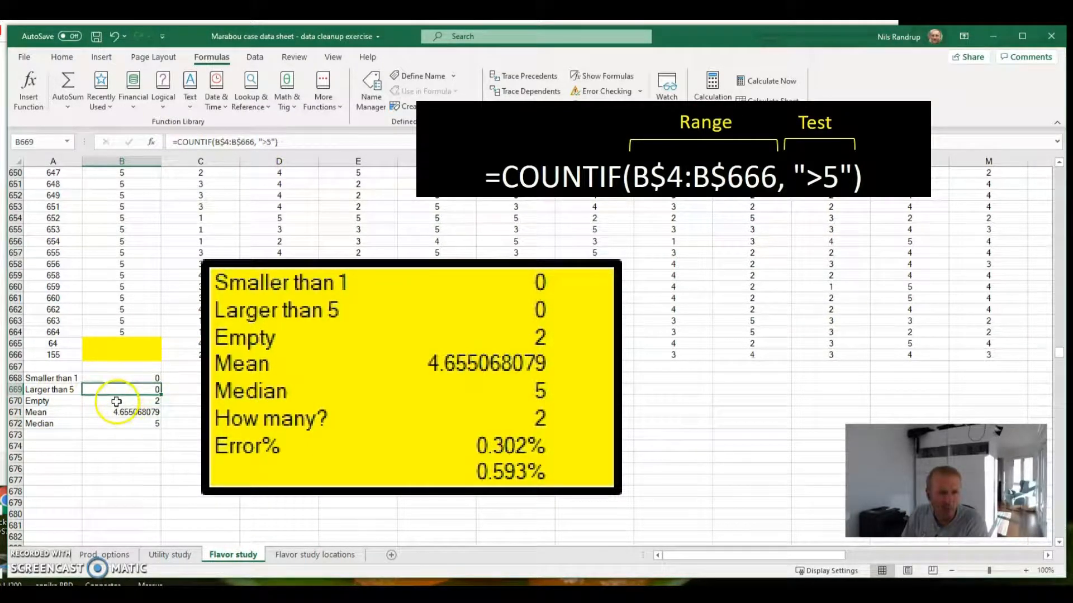
click(117, 402)
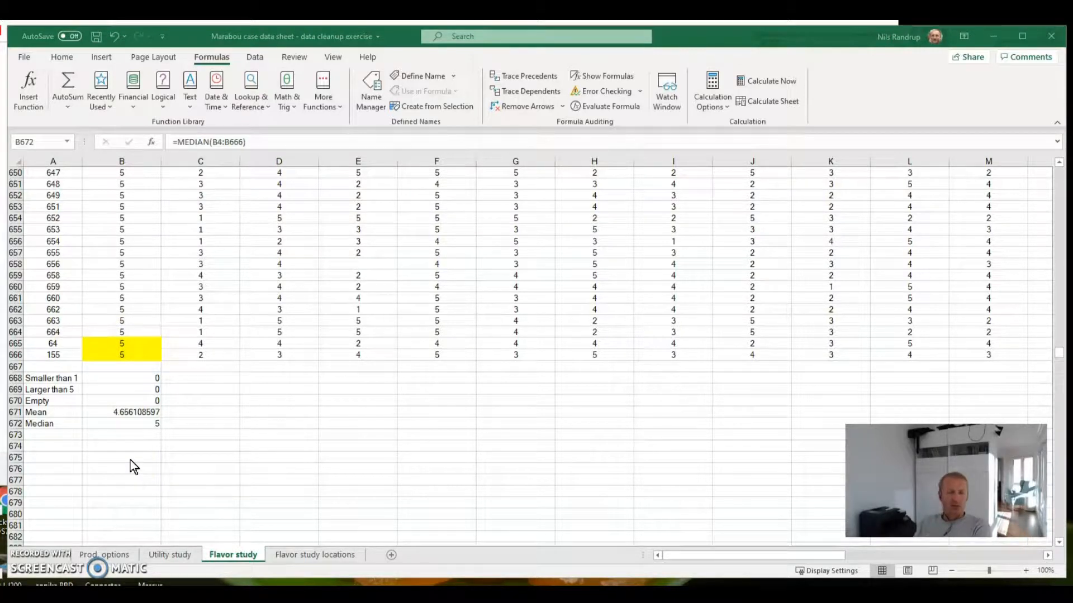
click(127, 341)
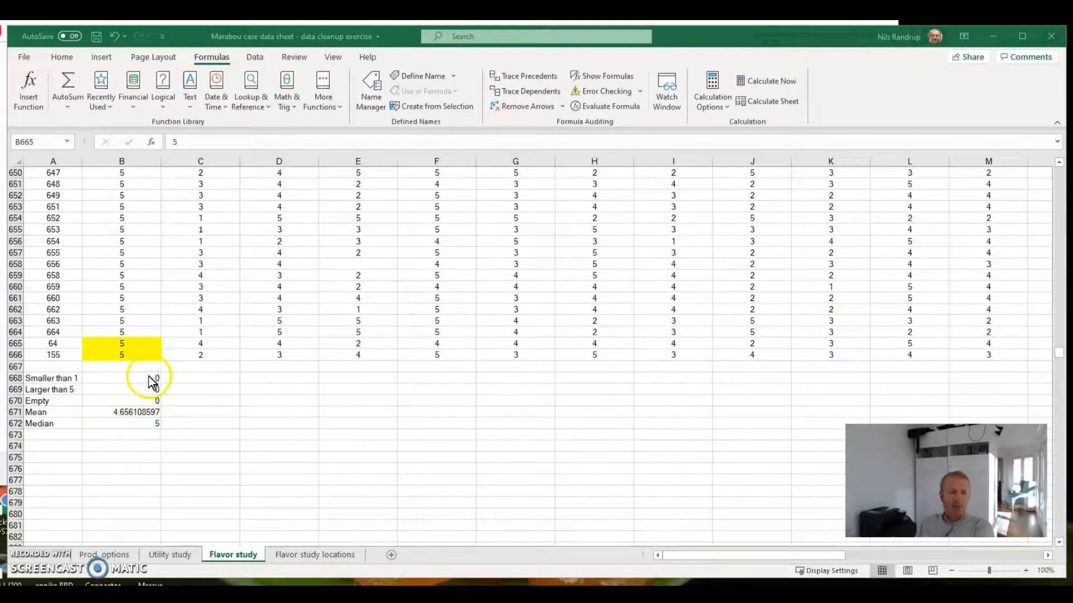
Try to copy the Smaller than 1 formula from B668 to C668 and compare the column references in both cells
drag(149, 378, 142, 424)
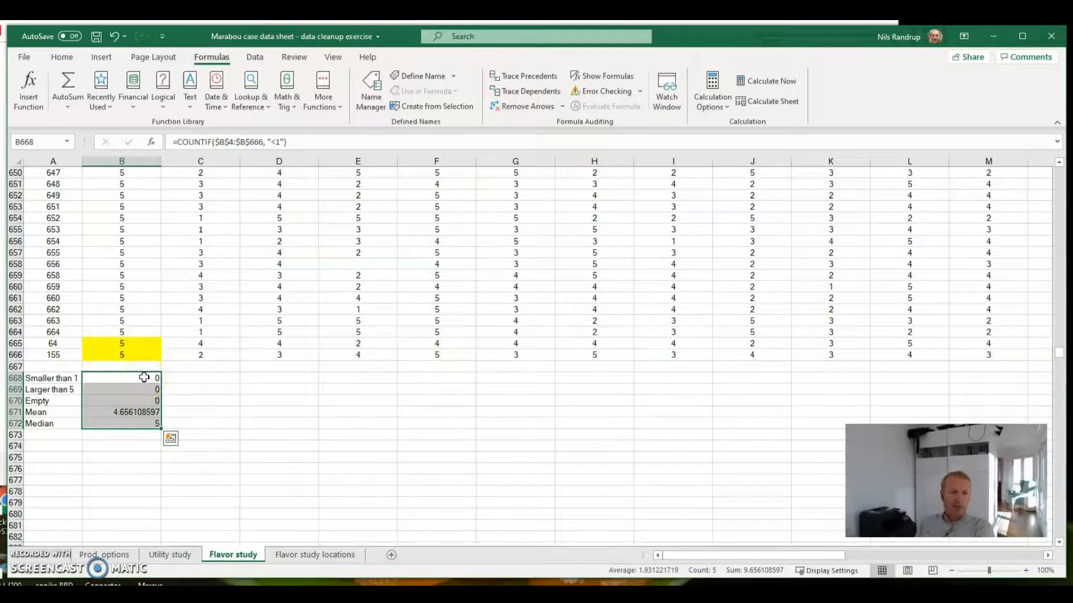
click(137, 379)
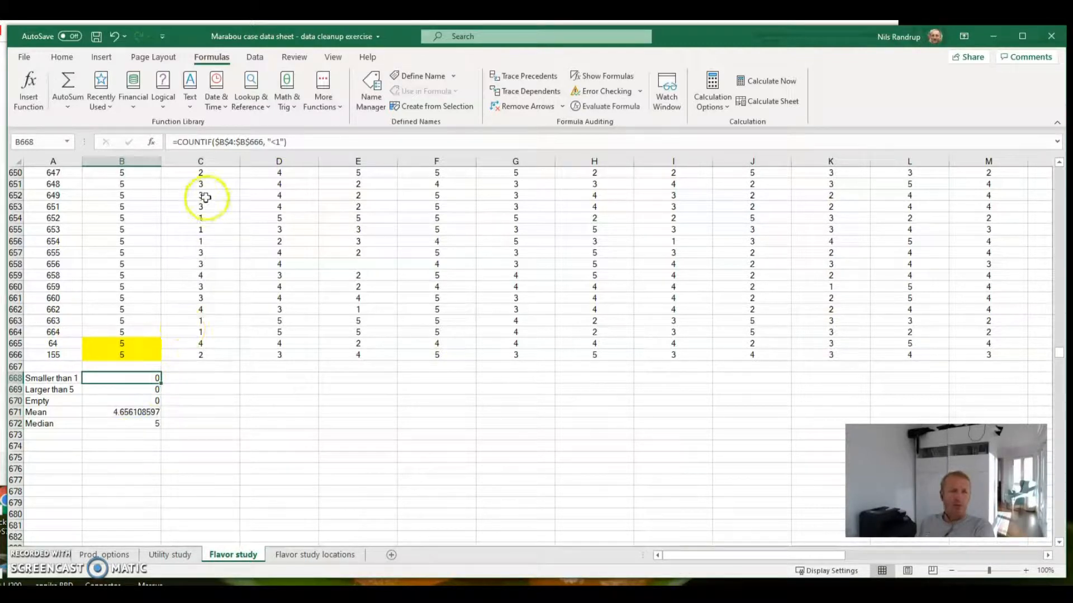
drag(159, 383, 225, 385)
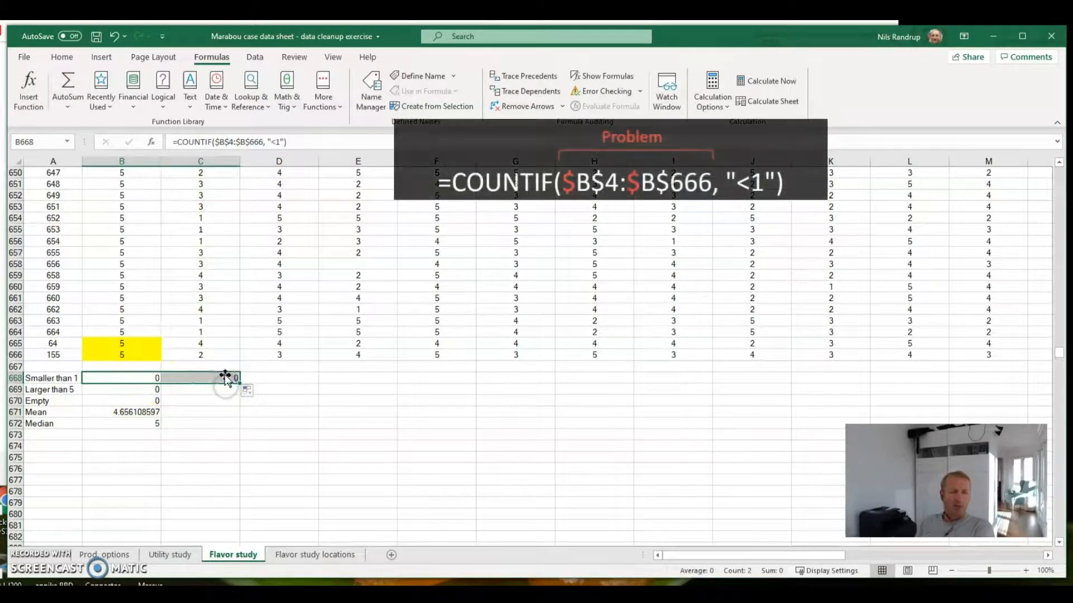
click(212, 423)
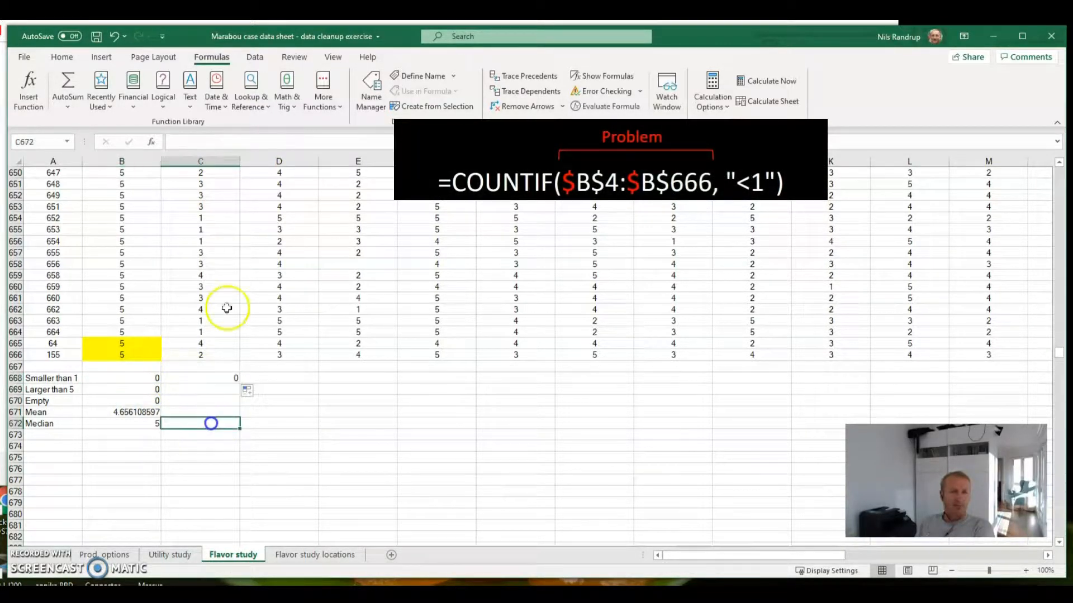
click(139, 378)
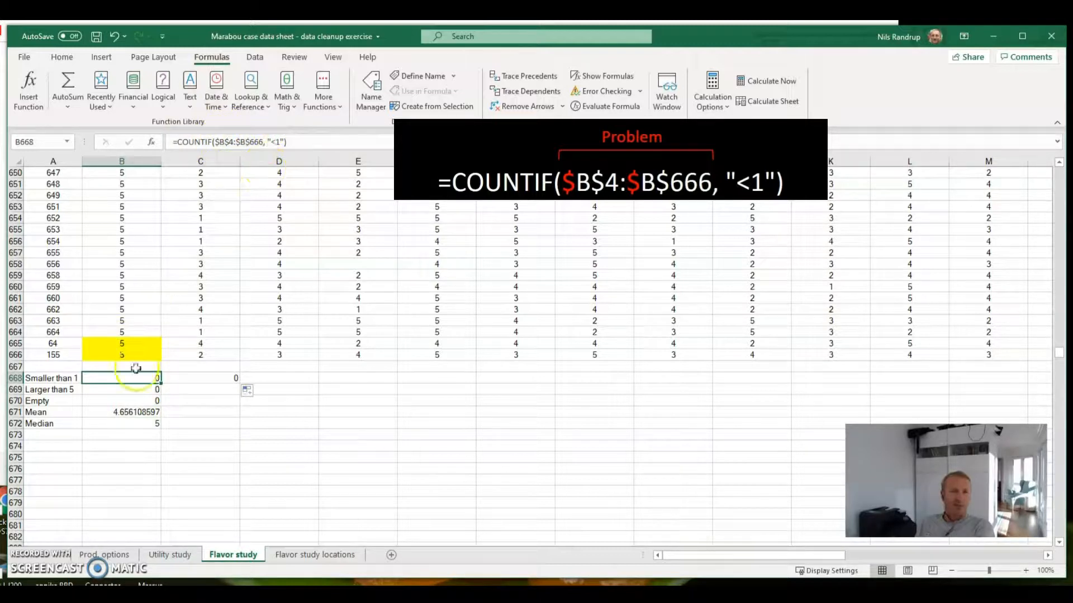
click(220, 378)
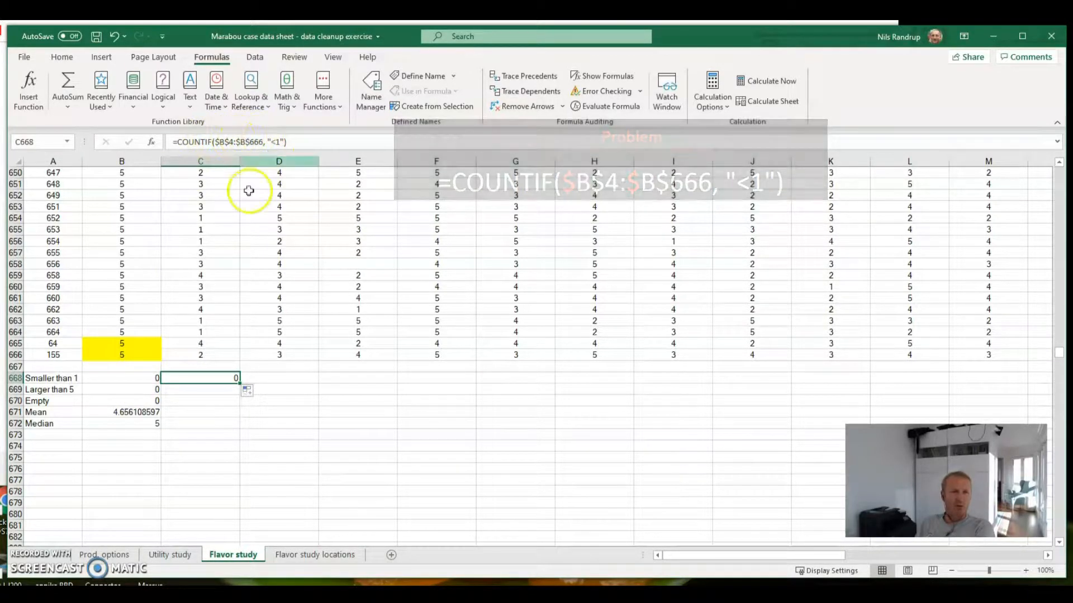
click(137, 378)
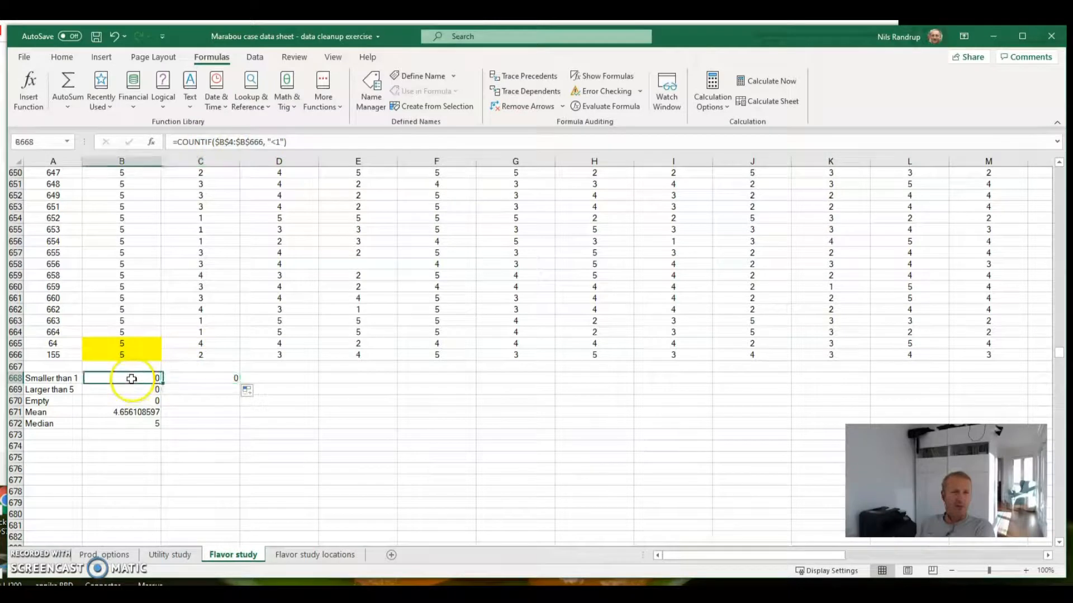
click(229, 140)
key(Left)
key(Left)
key(BackSpace)
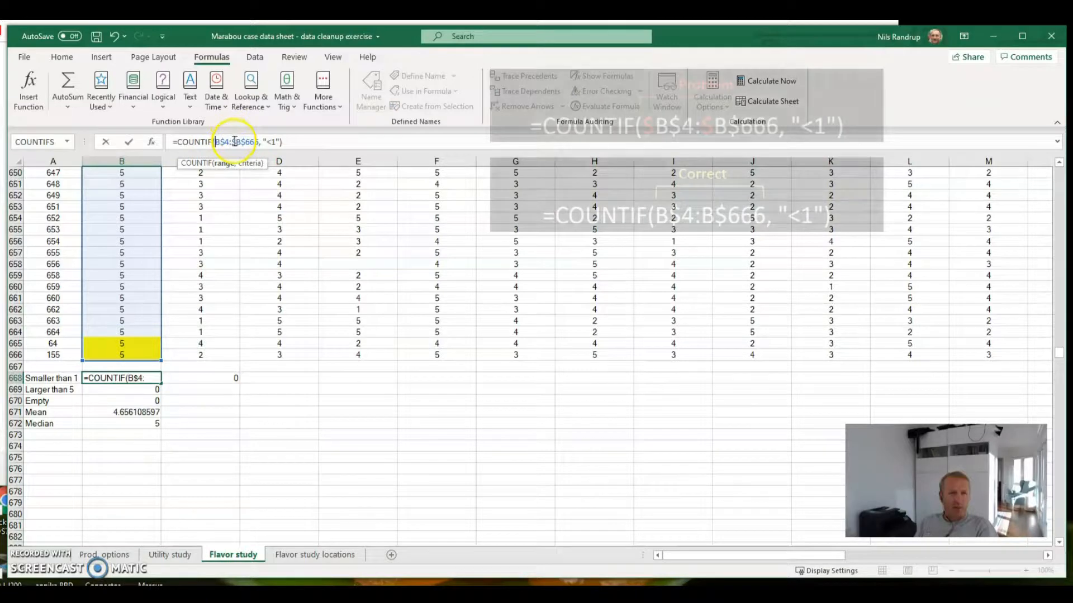
key(Delete)
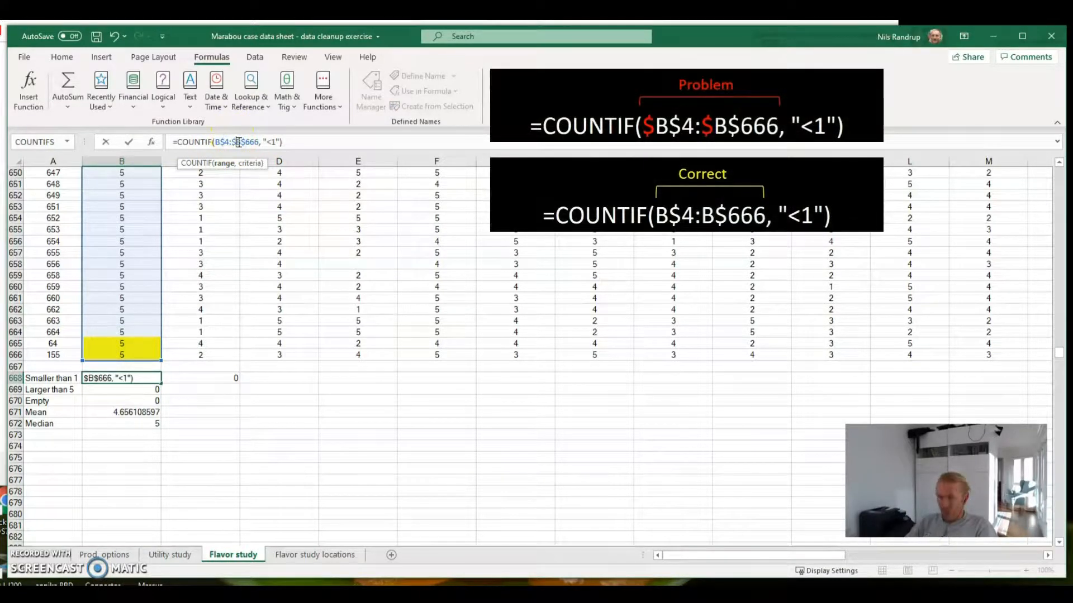
click(175, 464)
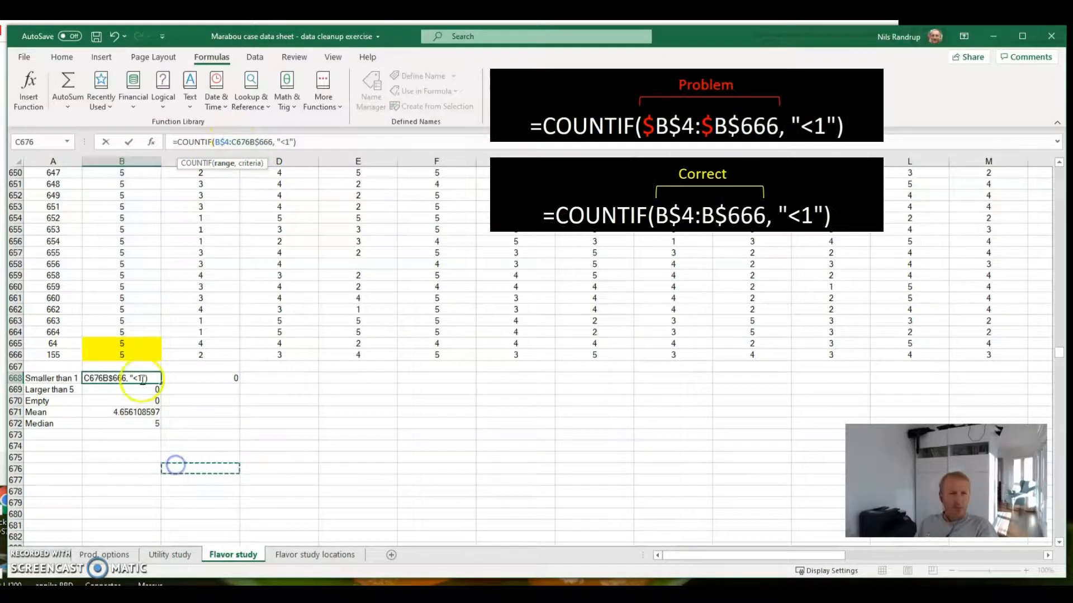
key(Escape)
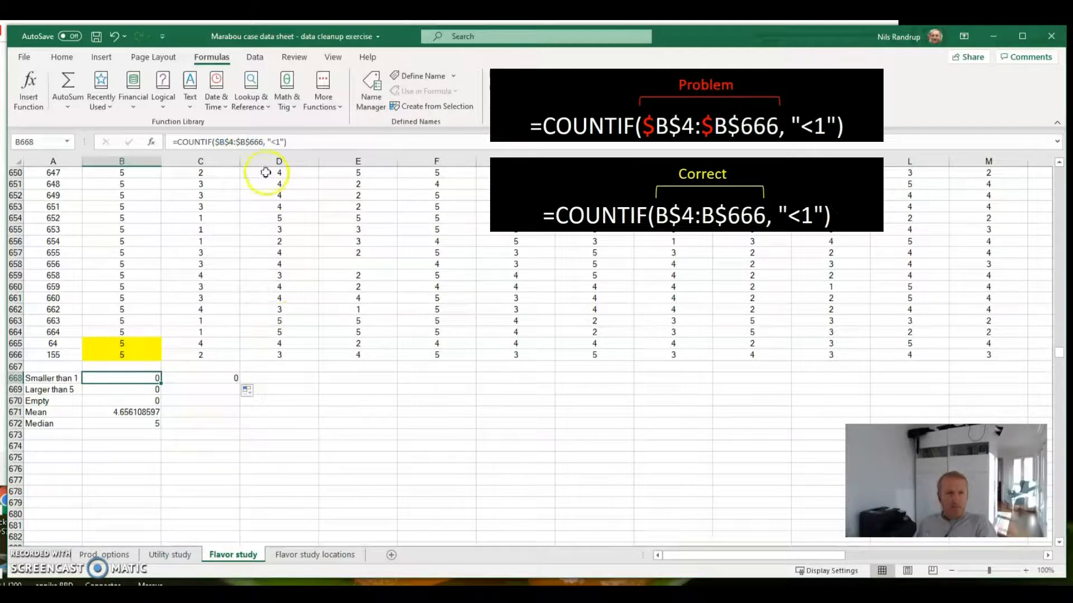
Make the columns relative in B668 as =COUNTIF(B$4:B$666, "<1") and copy the formula to C668
click(220, 142)
key(BackSpace)
click(237, 140)
key(BackSpace)
key(Return)
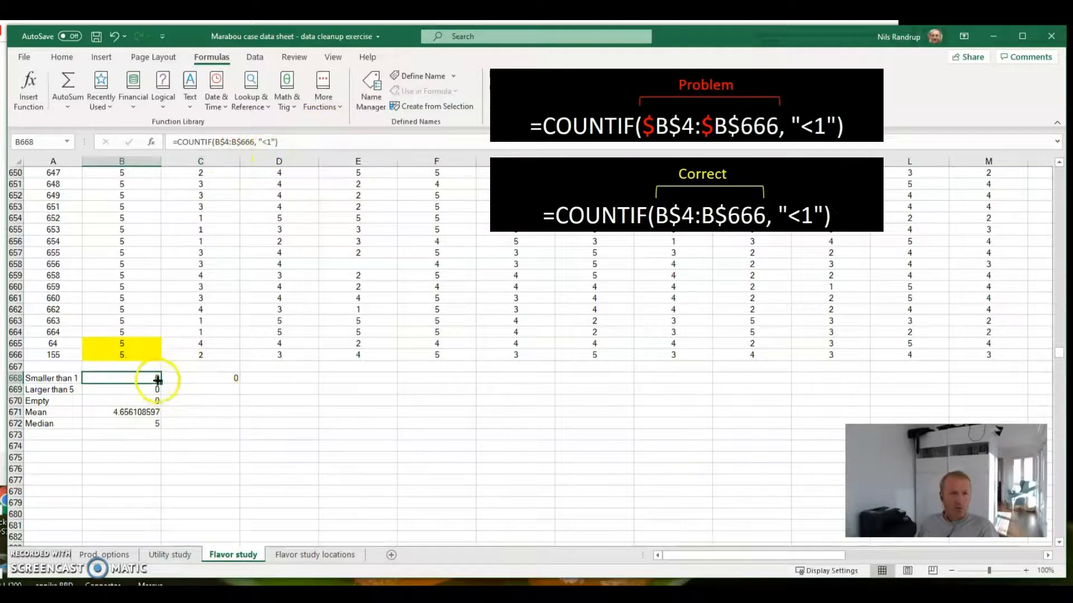
drag(162, 384, 228, 381)
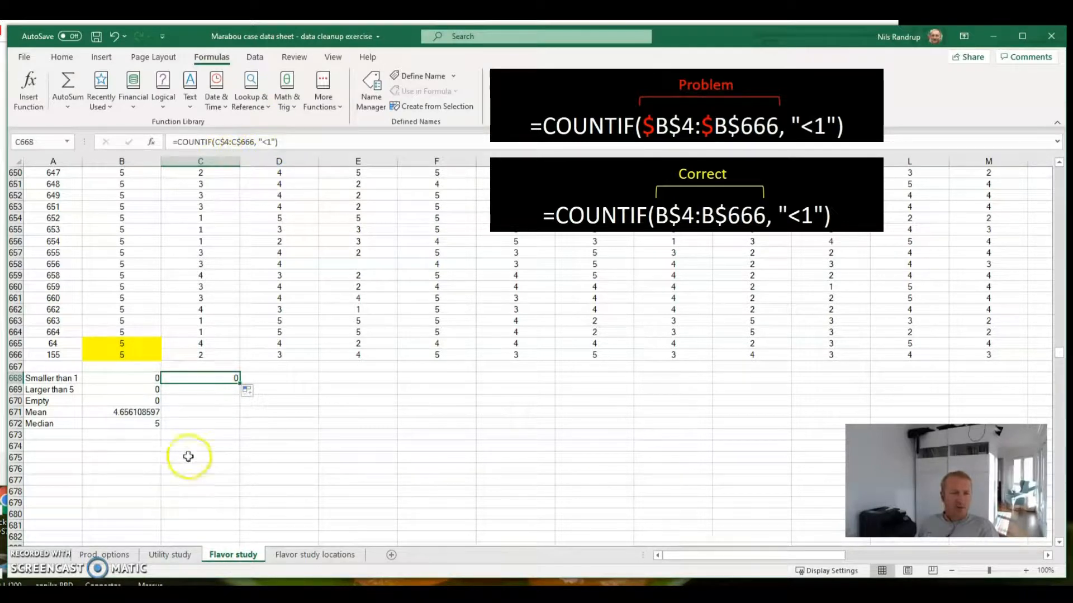
click(141, 379)
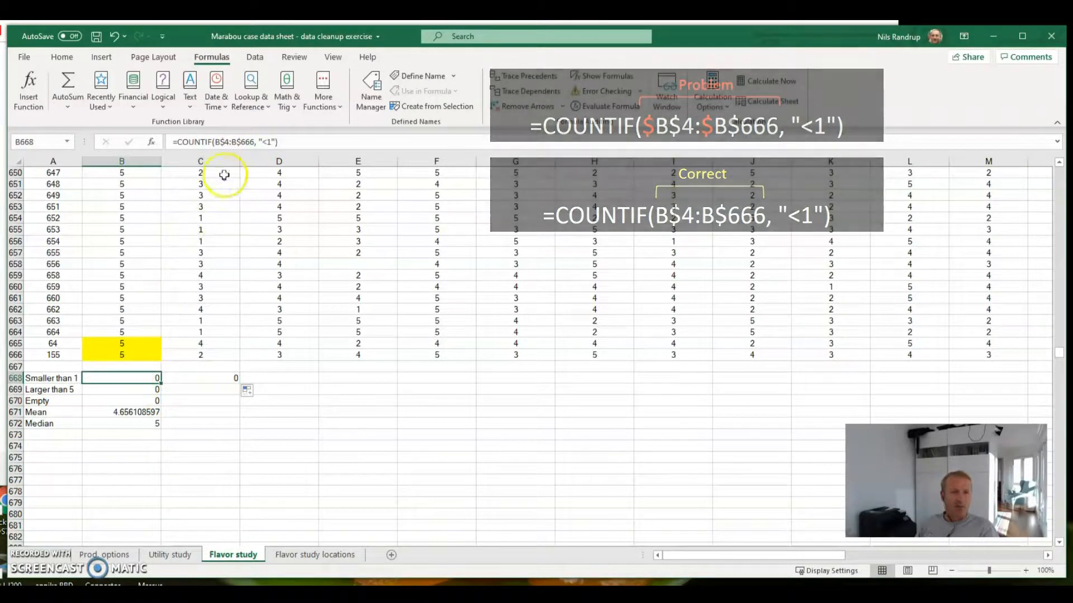
Change the Larger than 5 formula in B669 to =COUNTIF(B$4:B$666, ">5") with relative columns
click(141, 390)
click(223, 140)
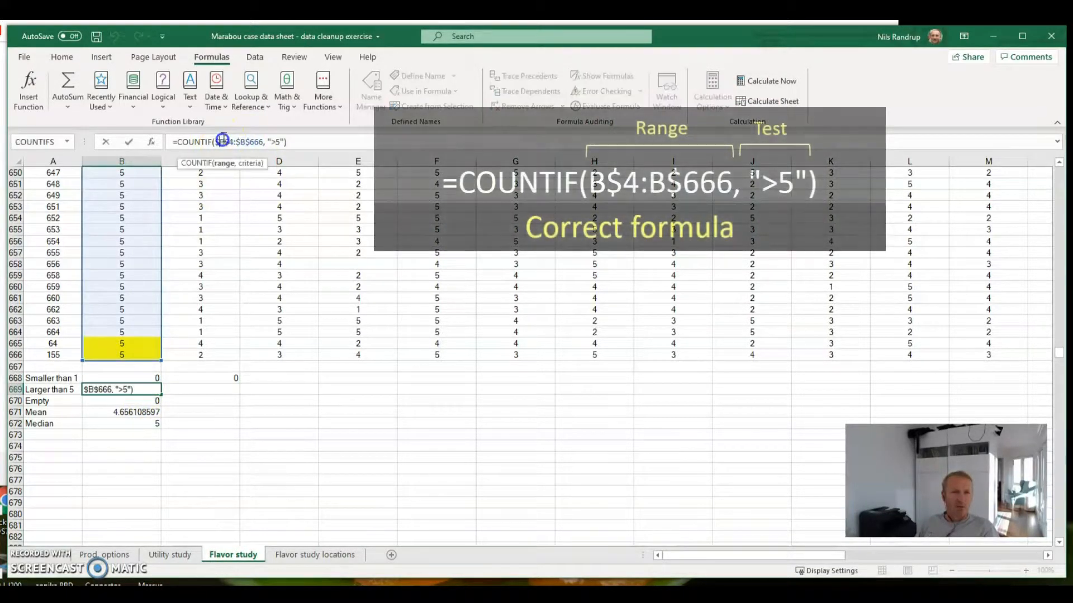
key(BackSpace)
click(248, 143)
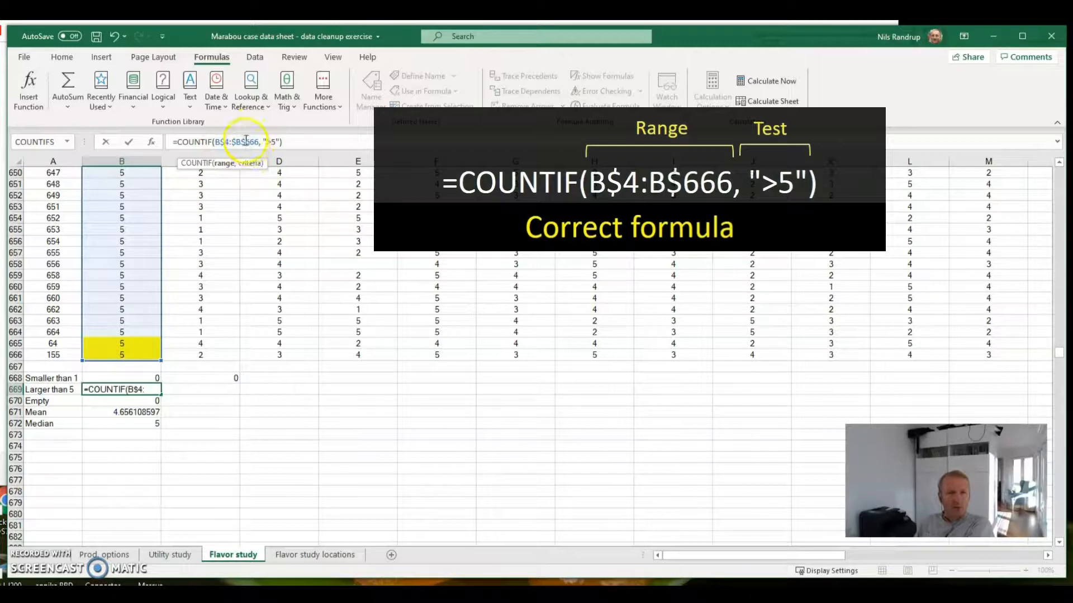
key(BackSpace)
key(Return)
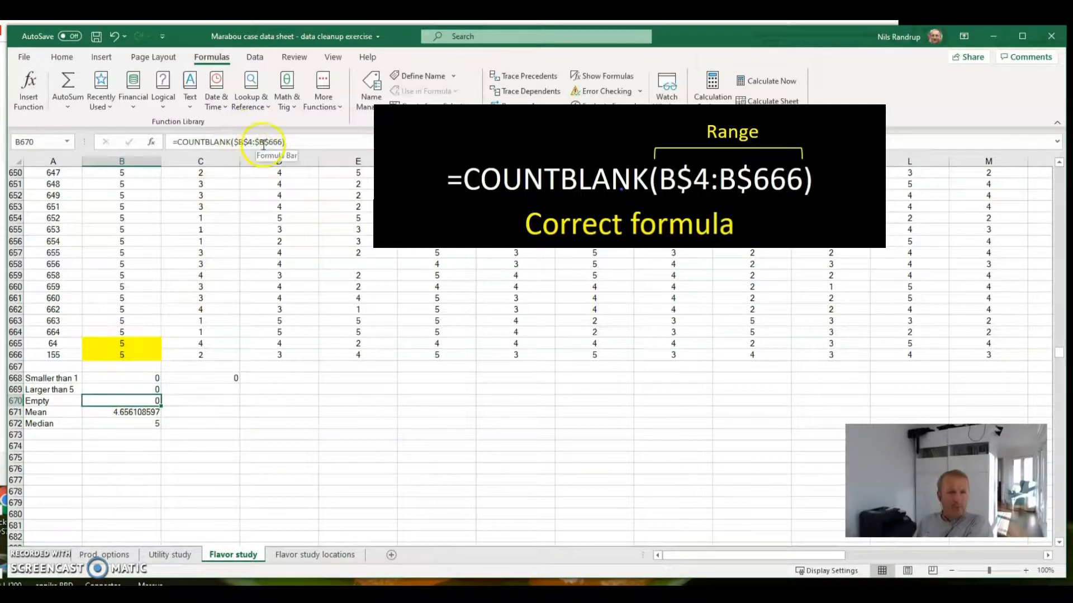
Change the Empty formula in B670 to =COUNTBLANK(B$4:B$666)
click(237, 139)
key(BackSpace)
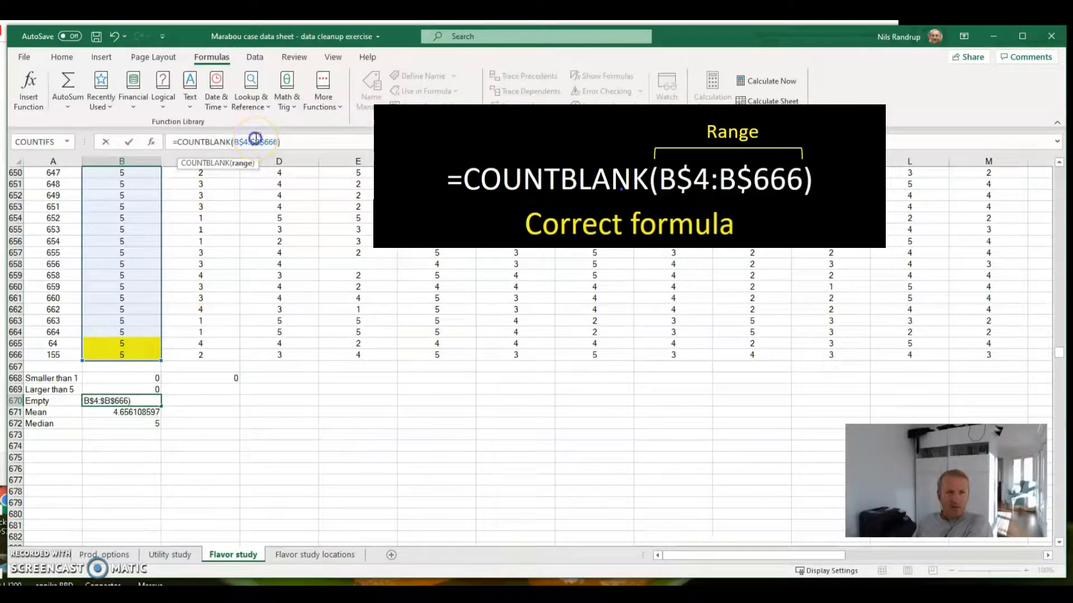
key(BackSpace)
key(Return)
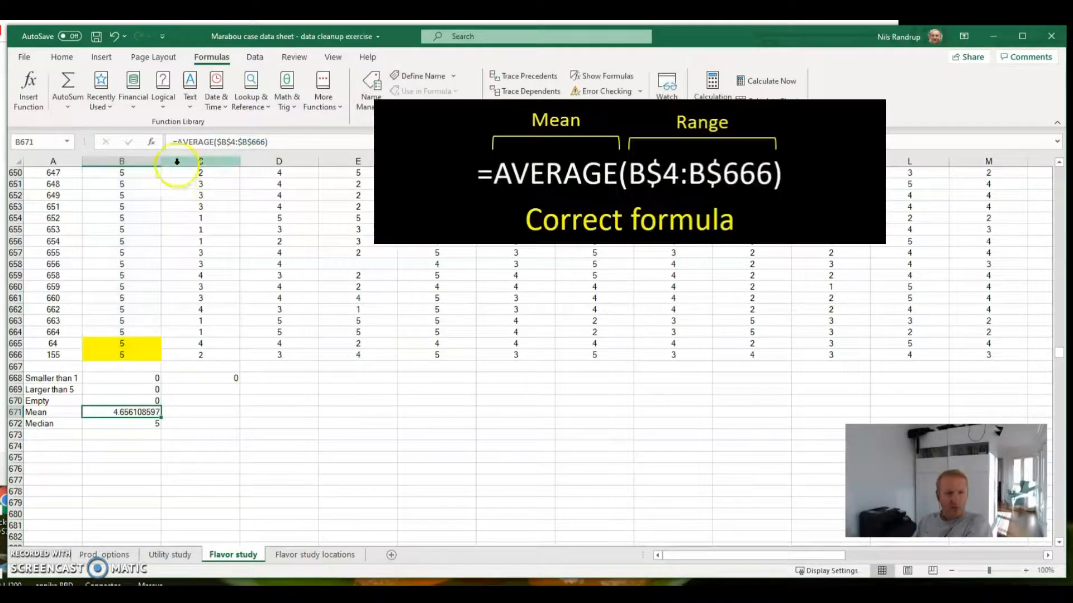
Set the Mean formula in B671 to =AVERAGE(B$4:B$666) and the Median formula in B672 to =MEDIAN(B$4:B$666)
click(221, 139)
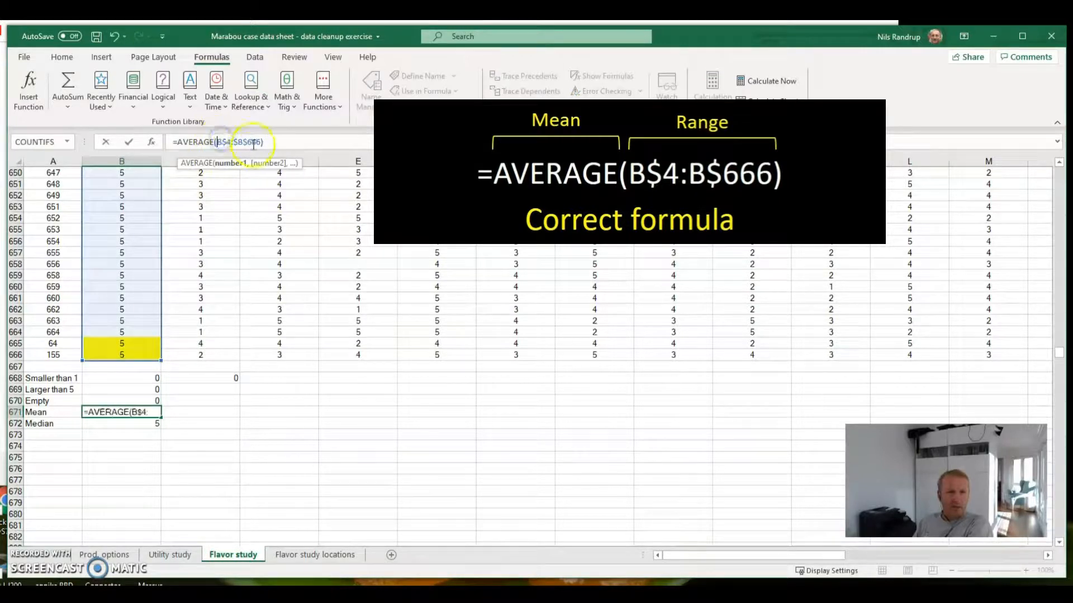
key(BackSpace)
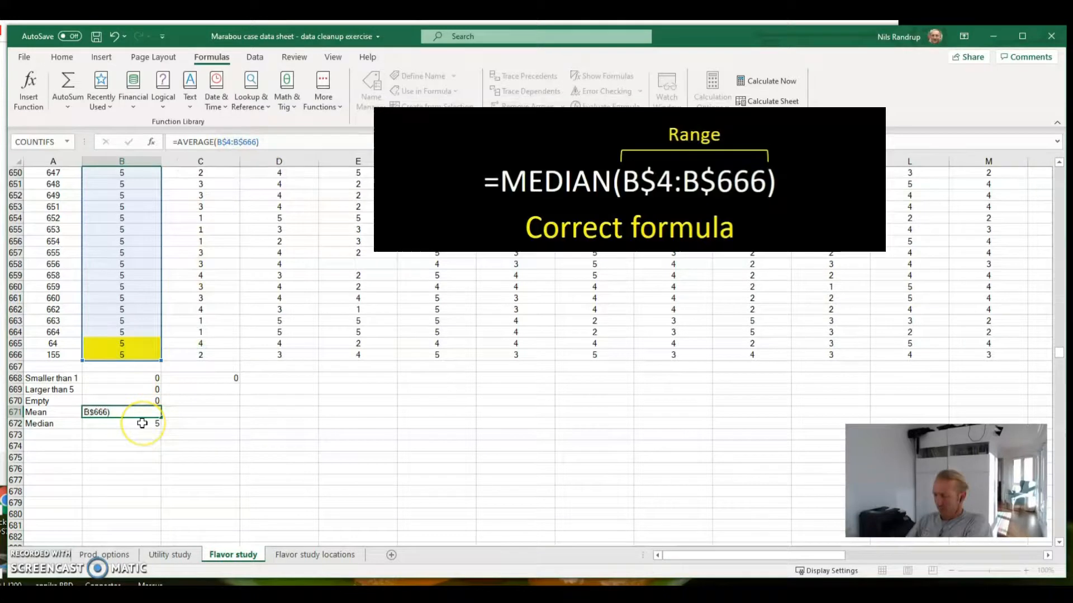
click(142, 423)
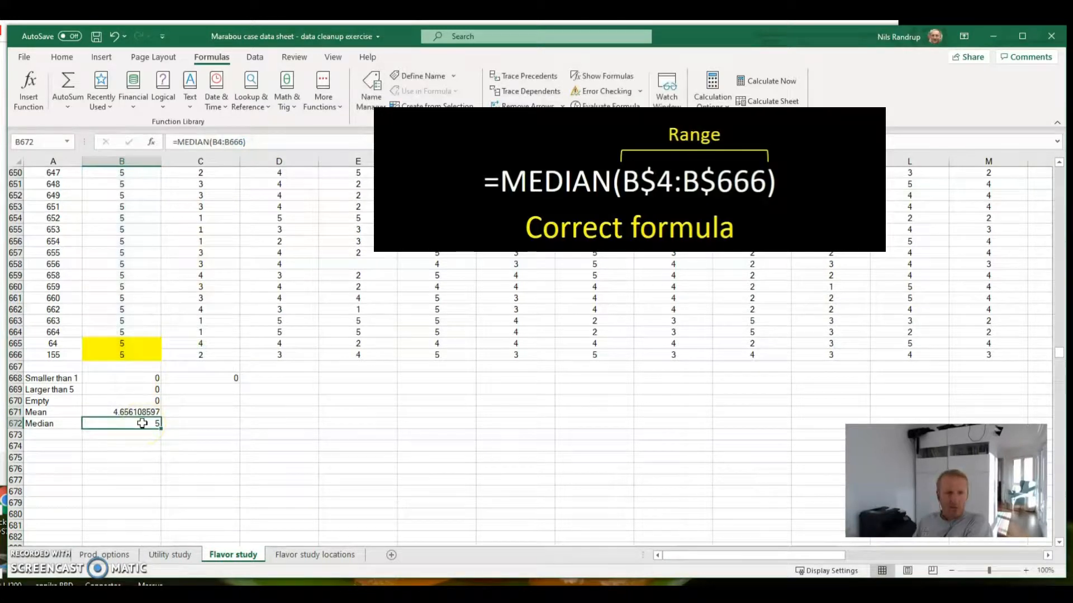
click(218, 139)
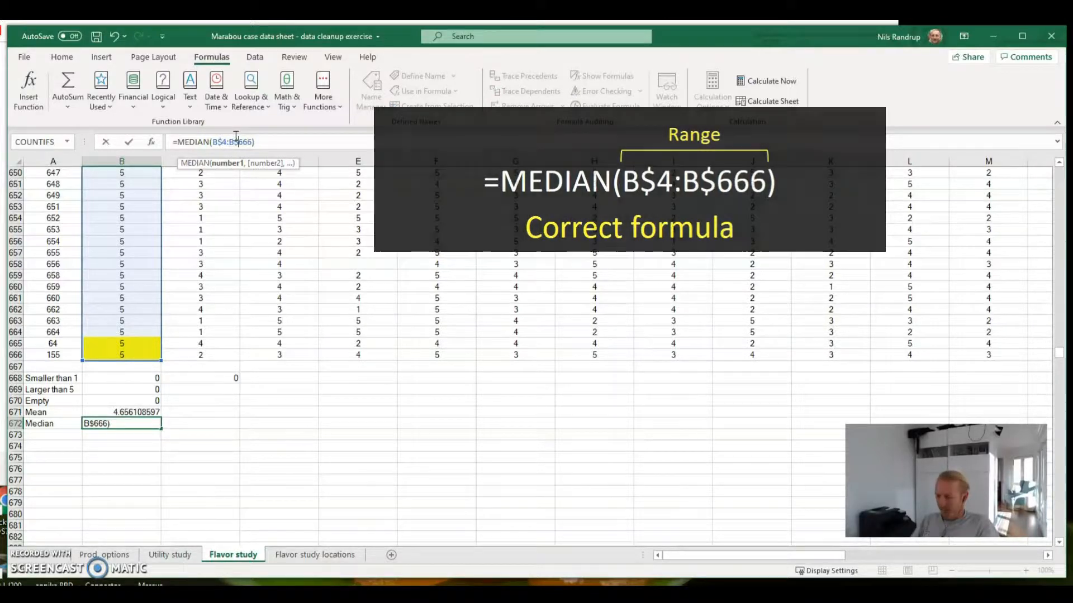
key(Return)
Fill the Milk summary formulas in B668:B672 across the remaining data columns through column R
drag(144, 379, 642, 421)
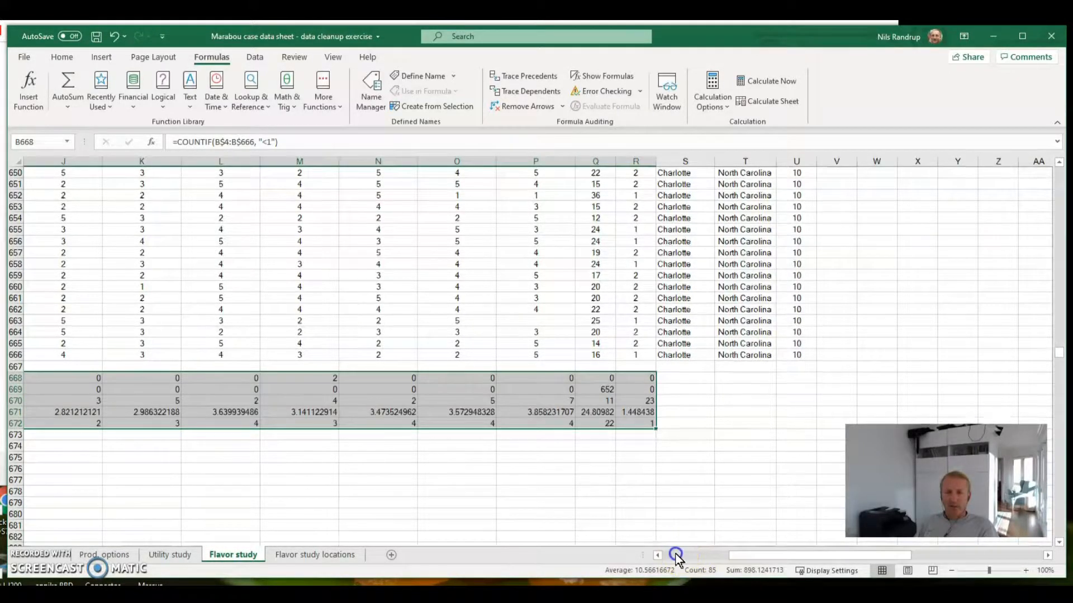
click(676, 557)
click(187, 491)
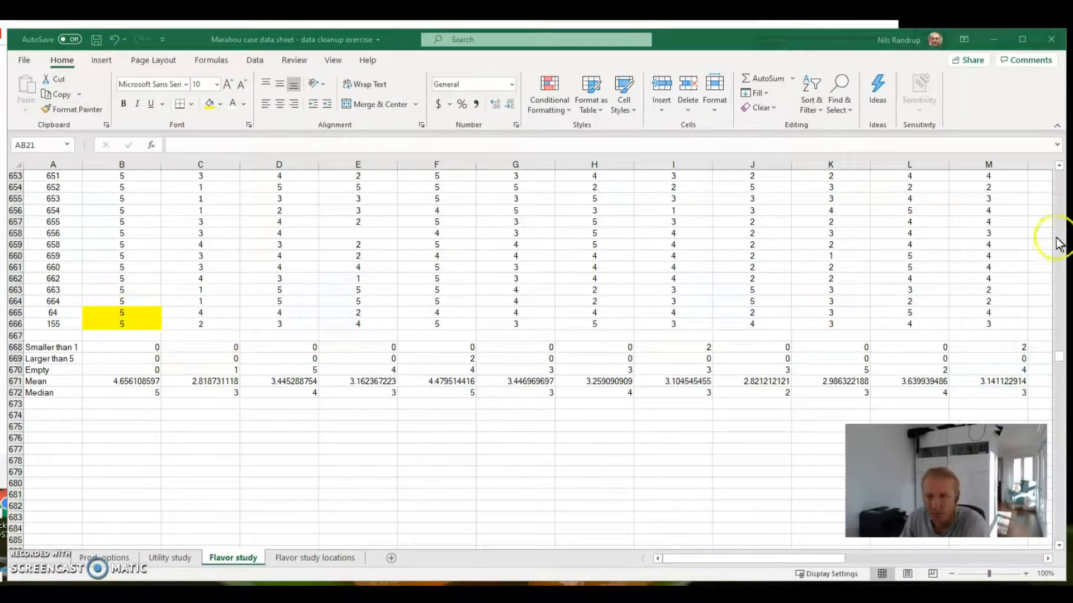
Copy the three header rows A1:U3 of the Flavor study data and paste them starting at W1
click(1058, 179)
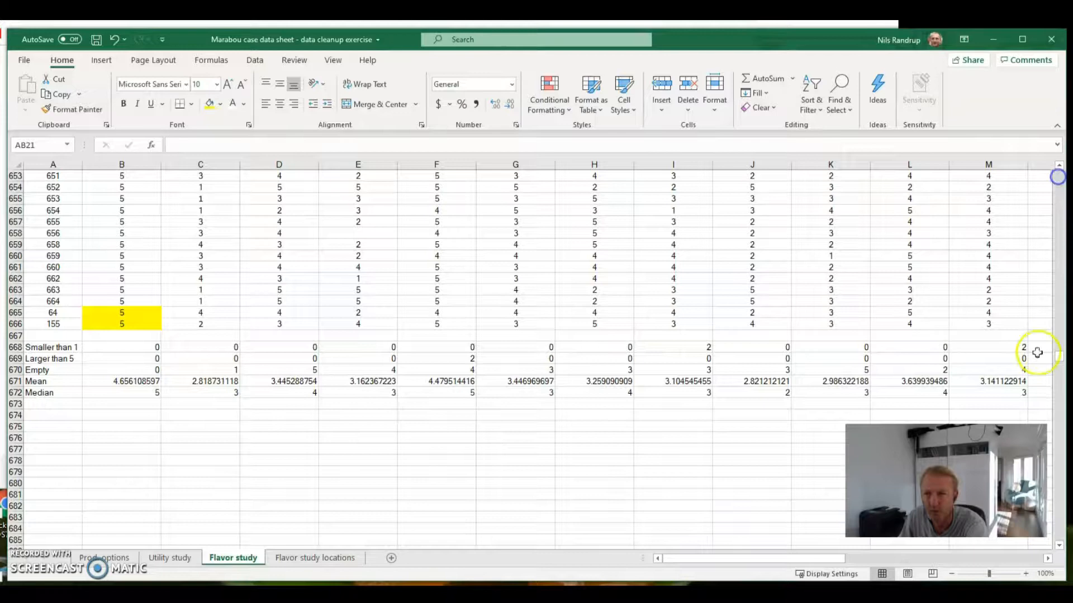
drag(1056, 358, 1059, 176)
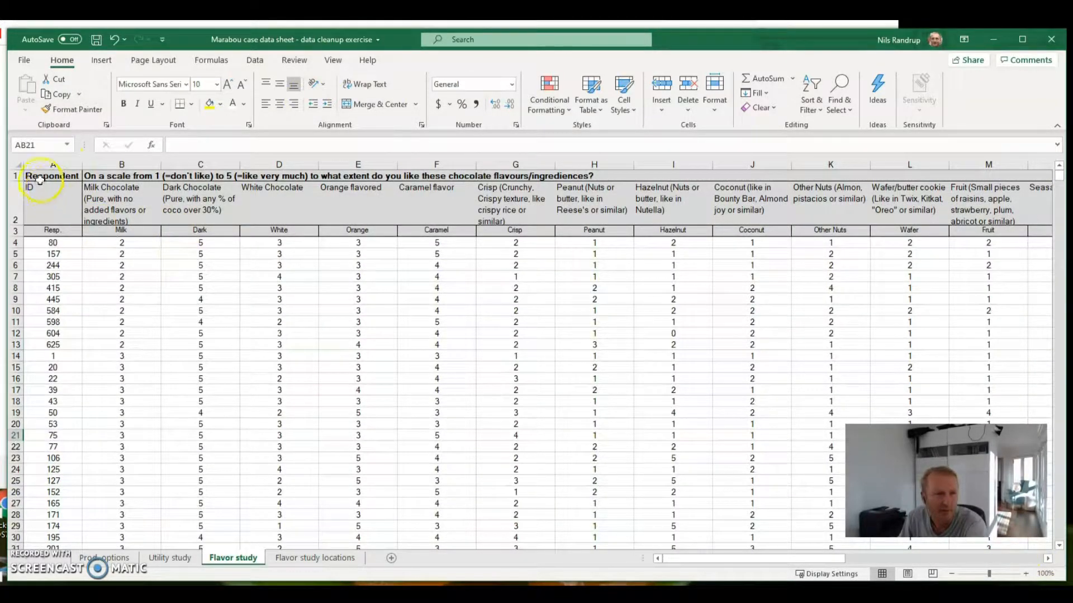
drag(43, 176, 960, 231)
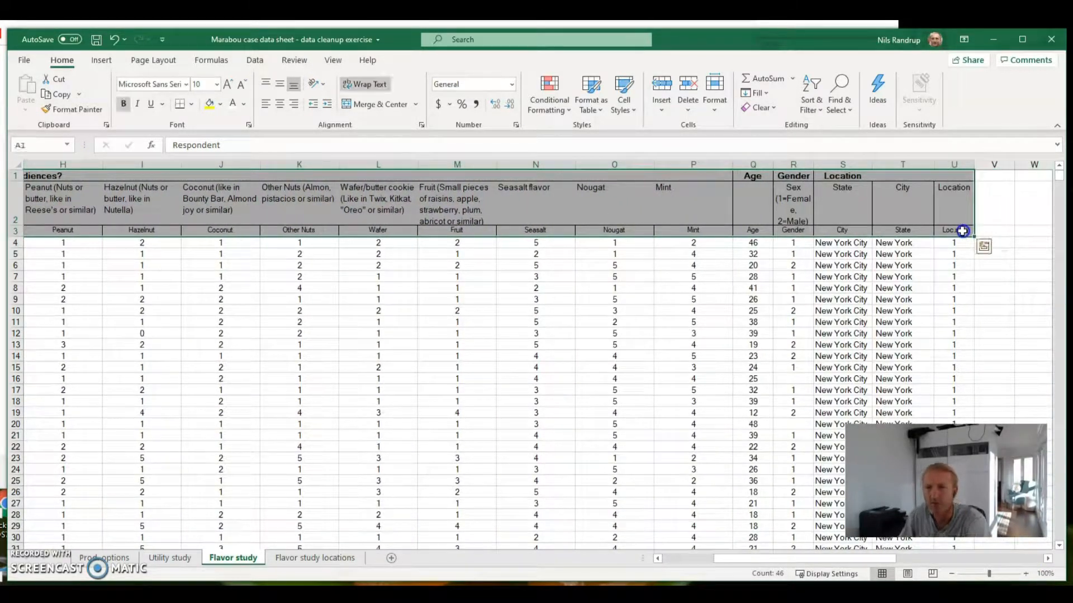
key(ctrl+c)
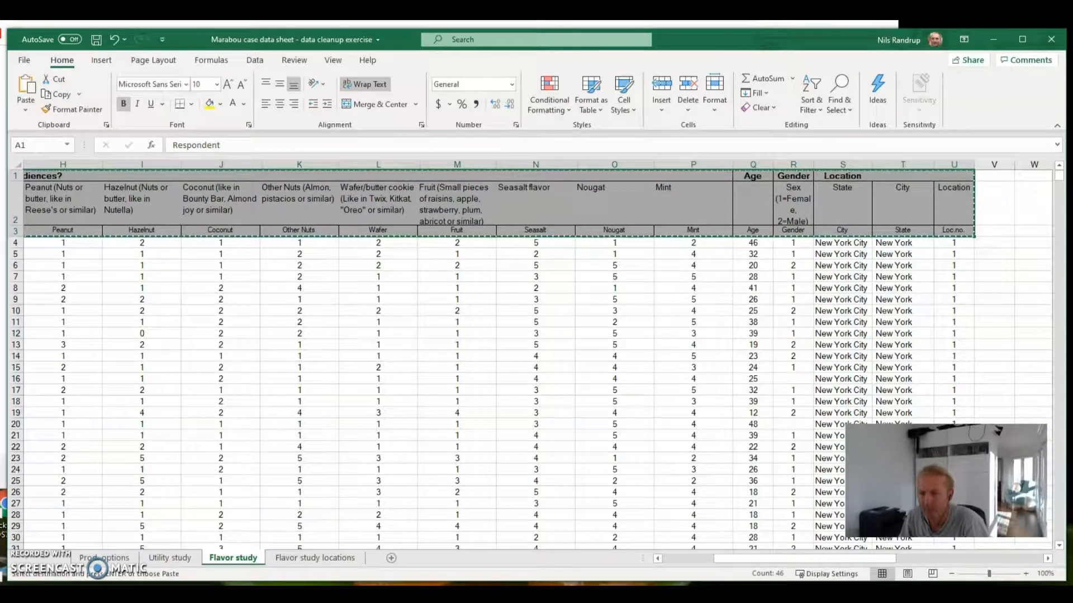
scroll(1034, 560, right, 3)
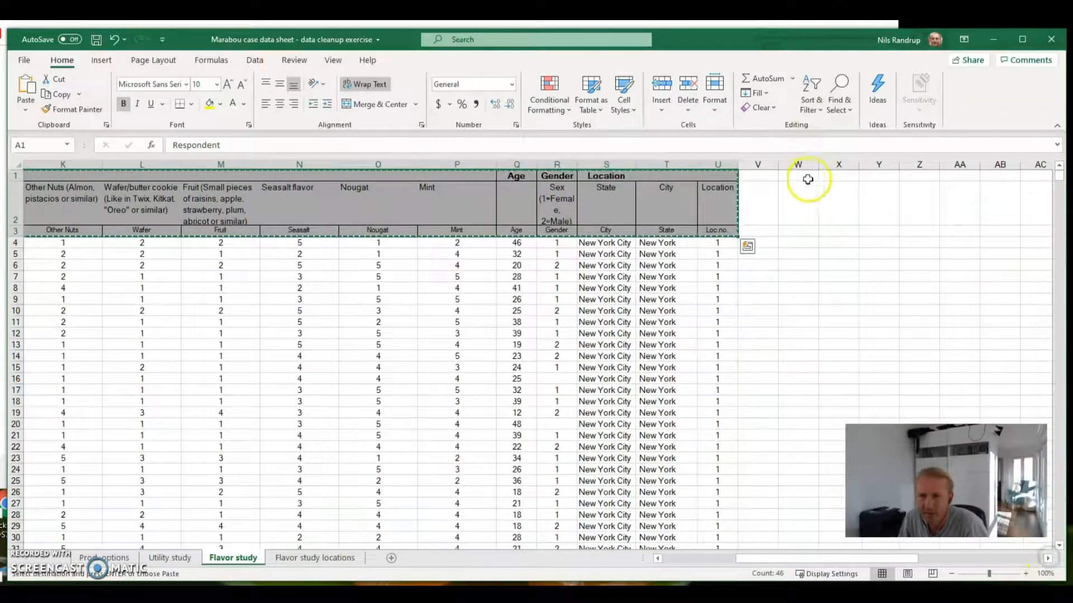
click(801, 178)
key(ctrl+v)
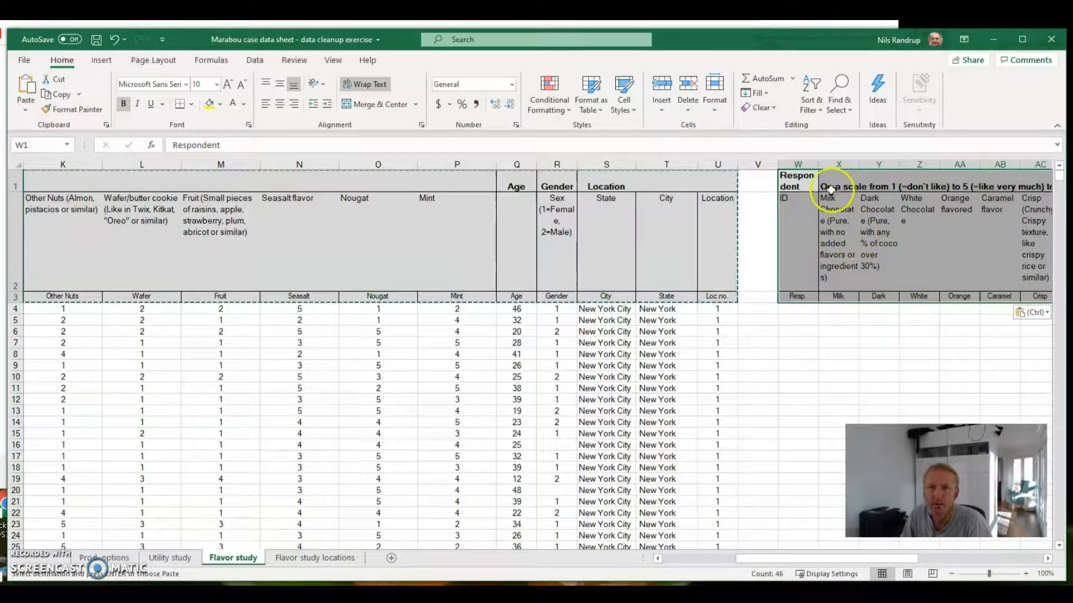
Widen the columns of the pasted header block from column W onward so the labels are readable
click(808, 166)
drag(809, 168, 947, 170)
drag(875, 164, 892, 168)
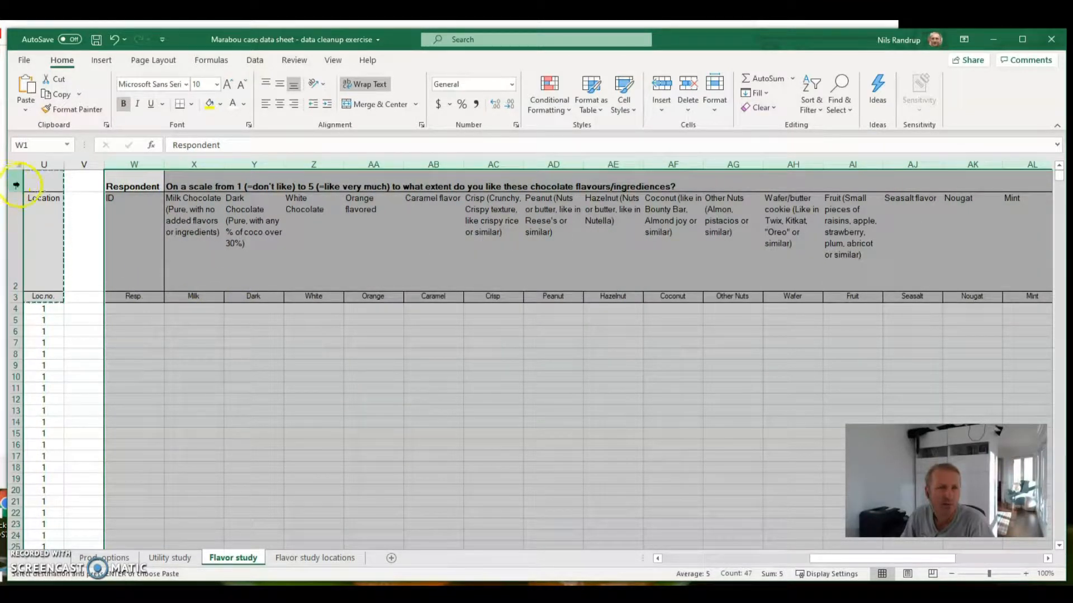
Auto-fit the heights of header rows 1 to 3 and clear the pending copy selection
mouse_move(17, 184)
mouse_down()
mouse_move(19, 295)
mouse_move(12, 263)
mouse_move(25, 242)
mouse_up()
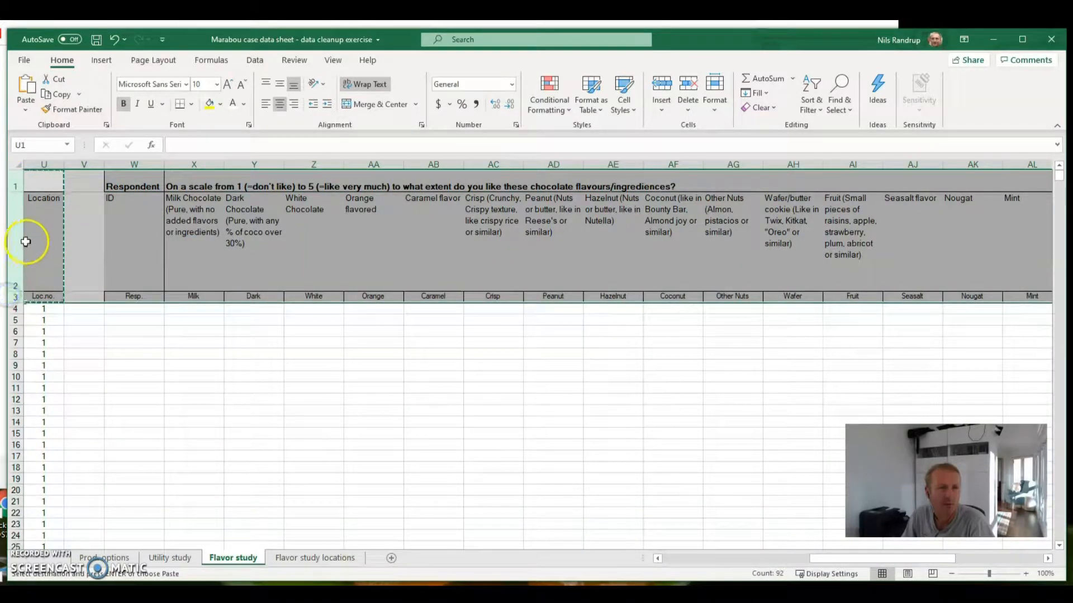
double_click(18, 289)
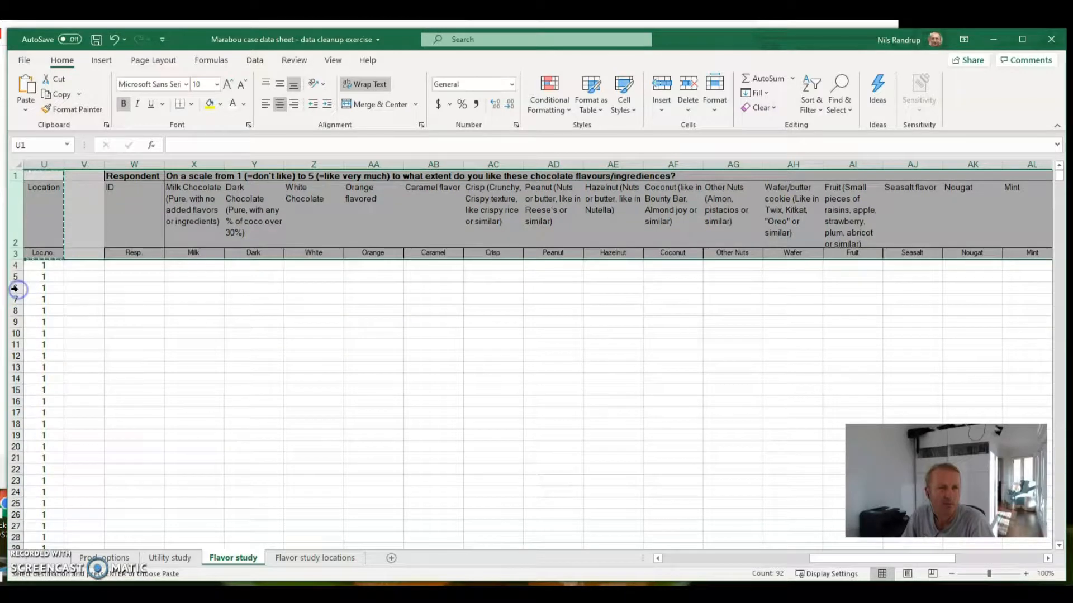
click(657, 559)
click(479, 342)
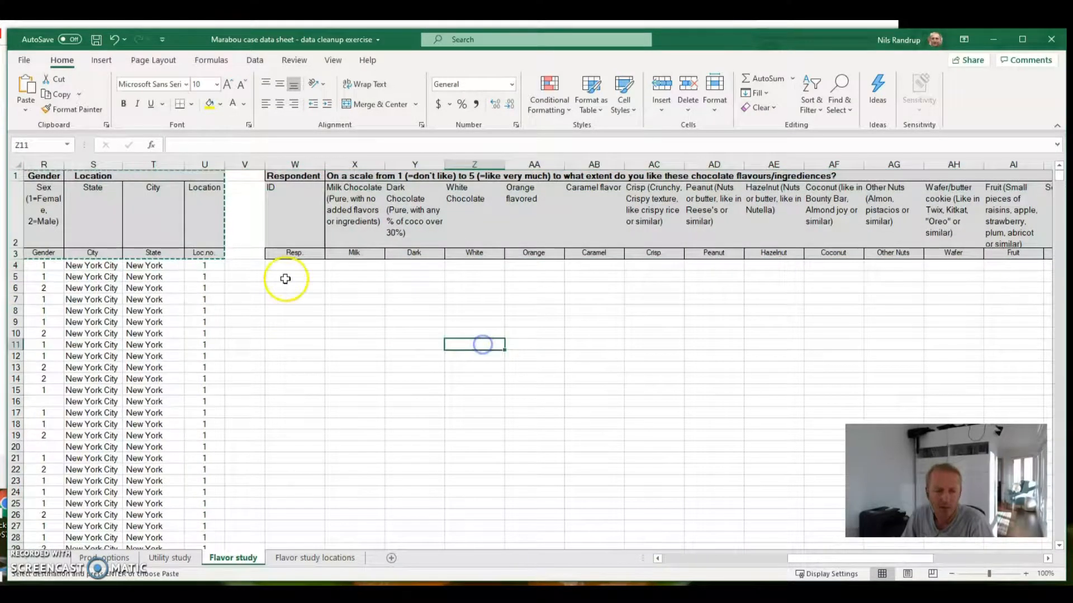
key(Escape)
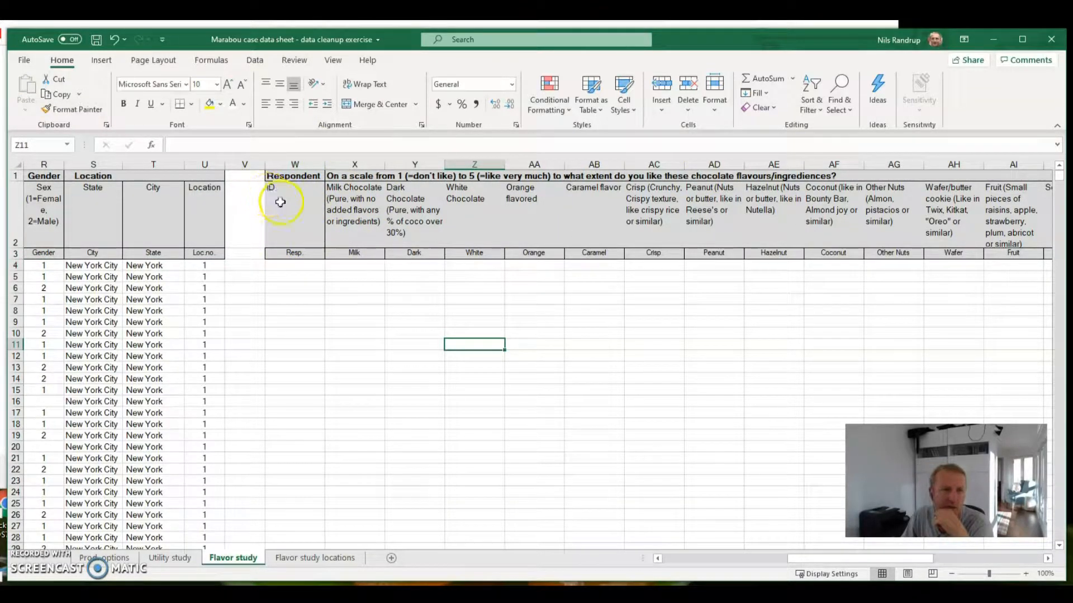
click(316, 269)
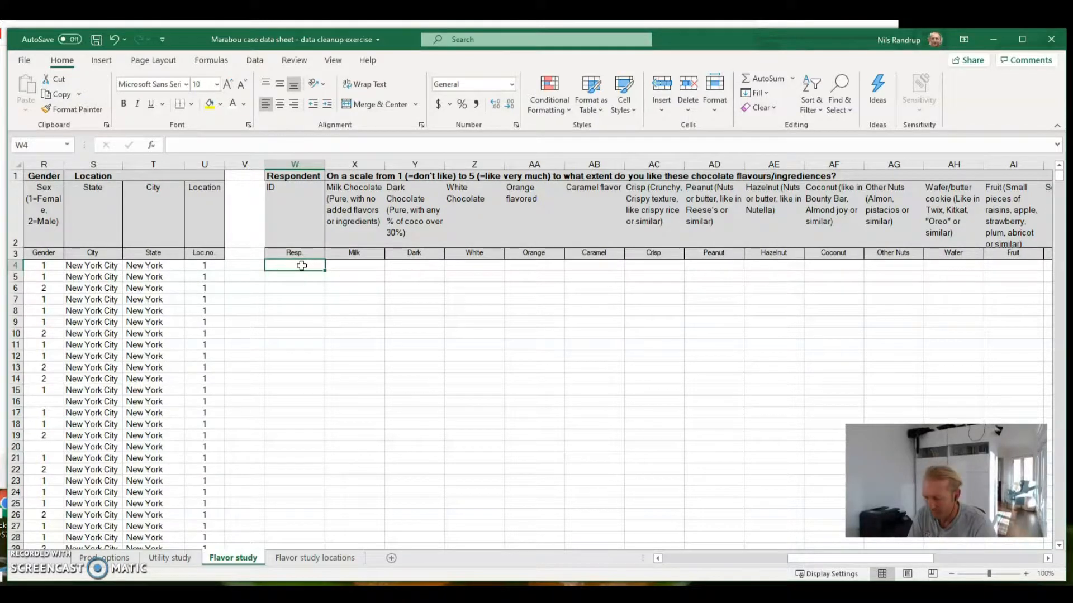
text(=)
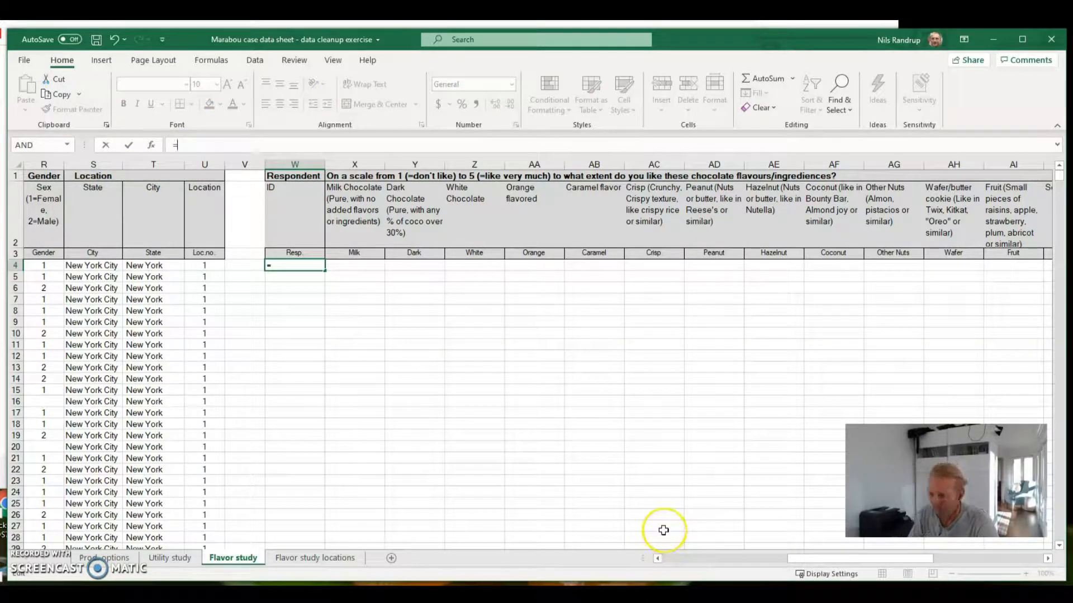
text(if()
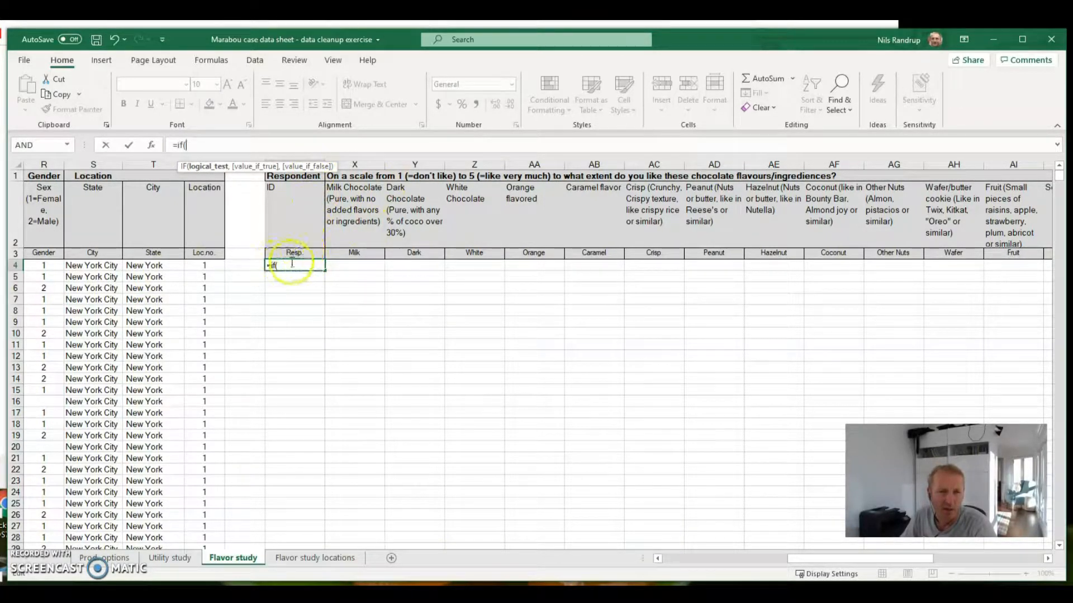
key(Escape)
click(335, 403)
click(316, 275)
Link the first respondent ID cell W4 to the original data with =A4
click(306, 265)
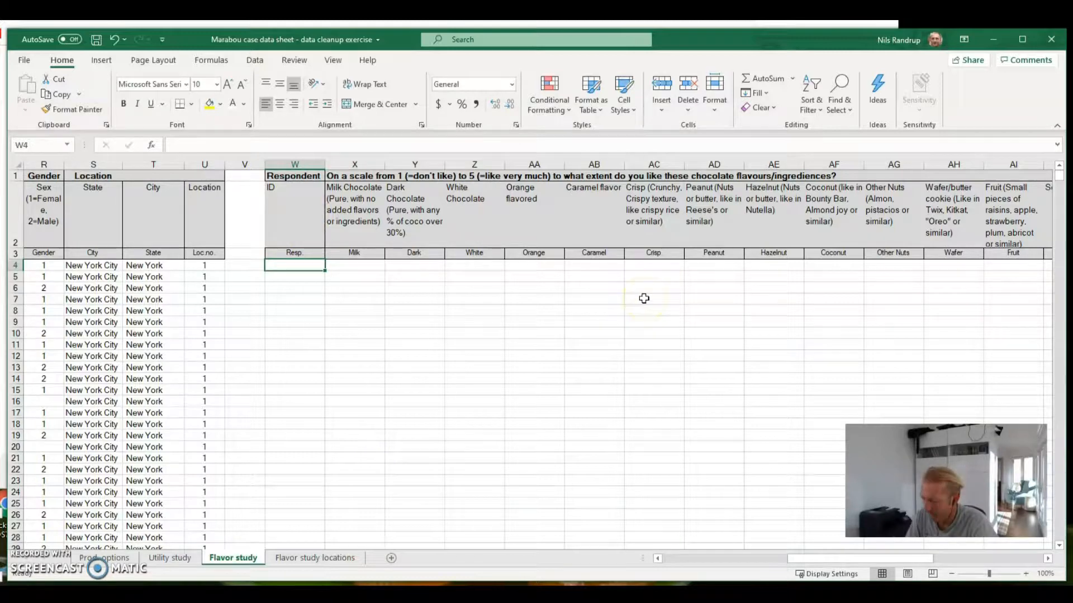
text(=)
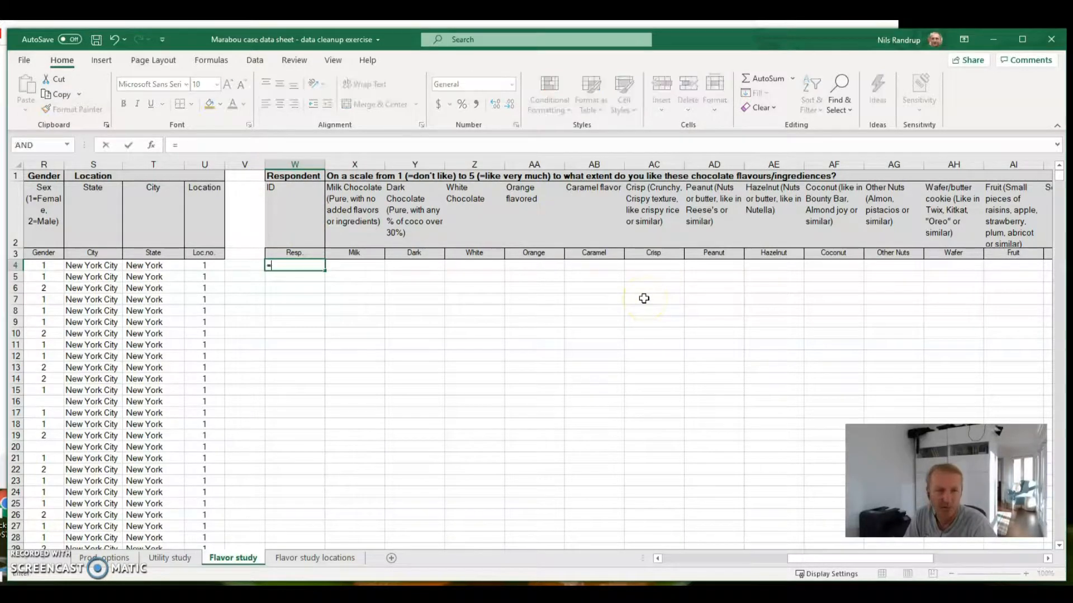
drag(809, 558, 662, 559)
click(51, 267)
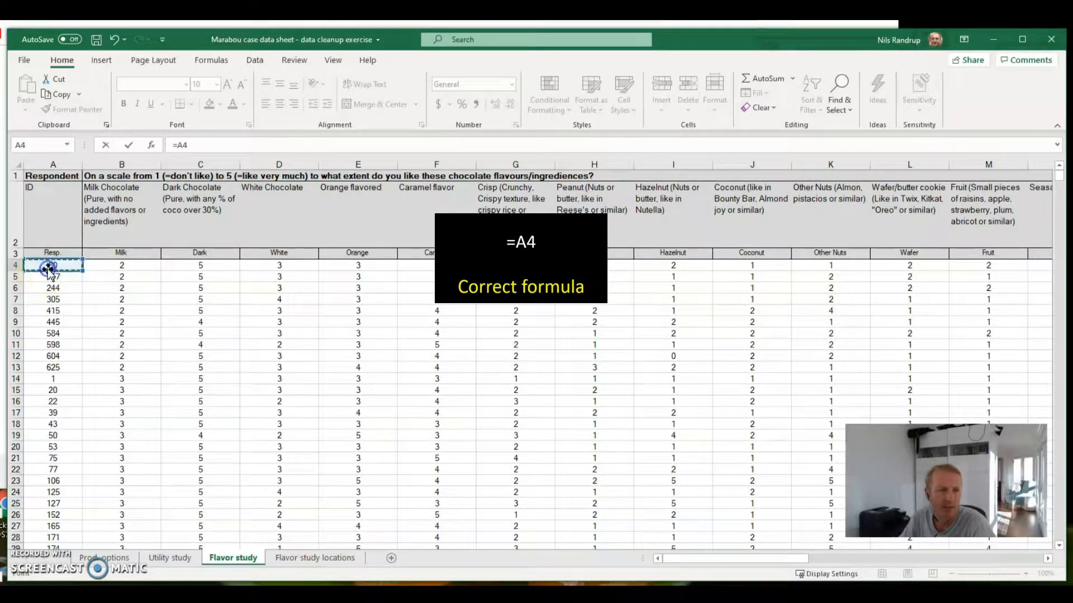
key(Return)
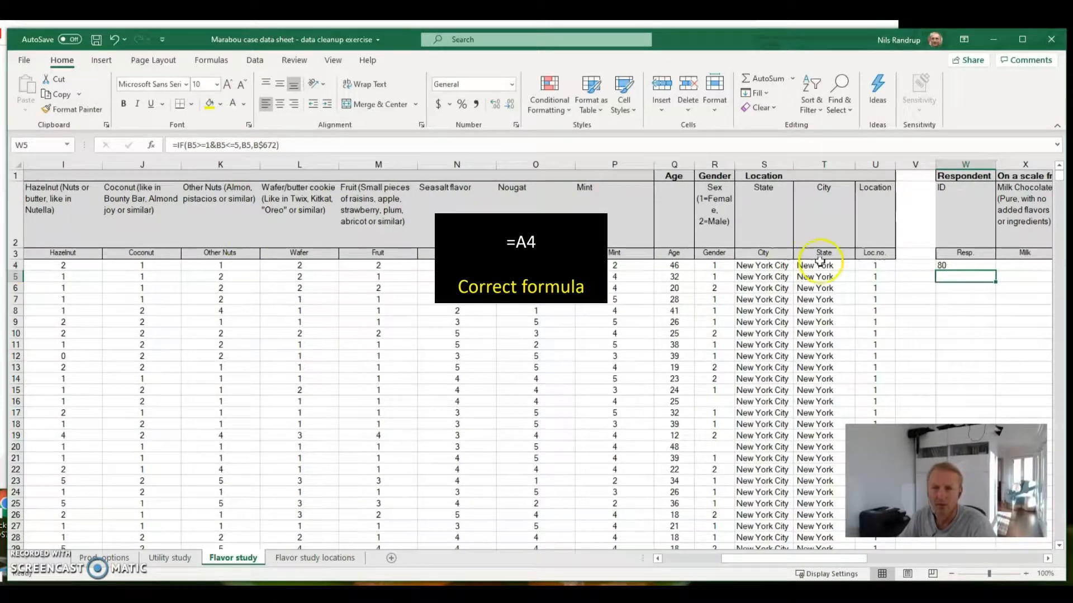
click(983, 265)
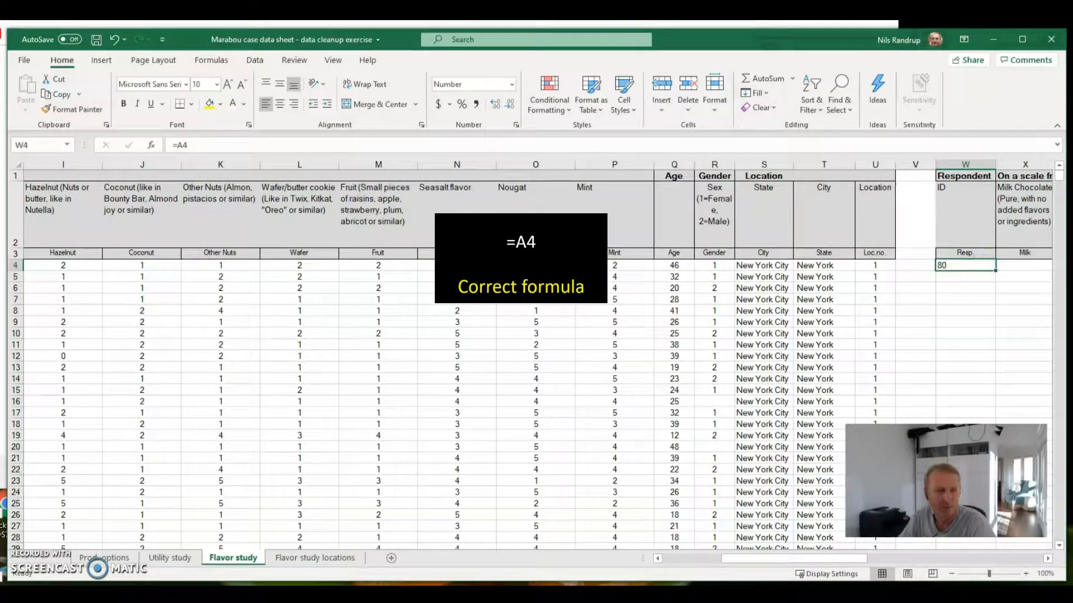
Link the first Milk rating cell X4 in the new block to the original rating with =B4
click(1047, 558)
click(776, 267)
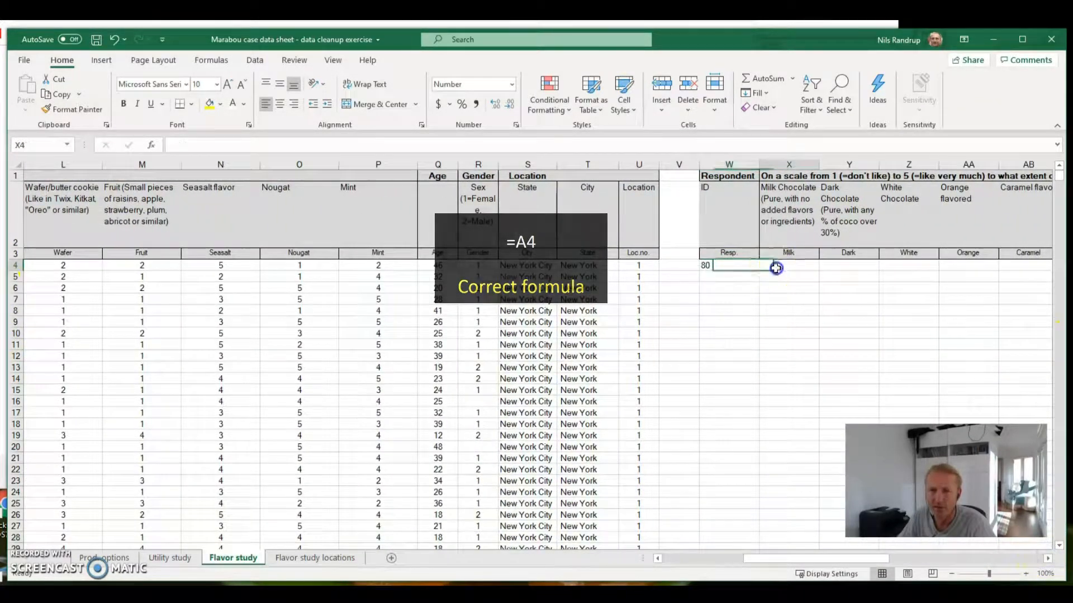
click(811, 264)
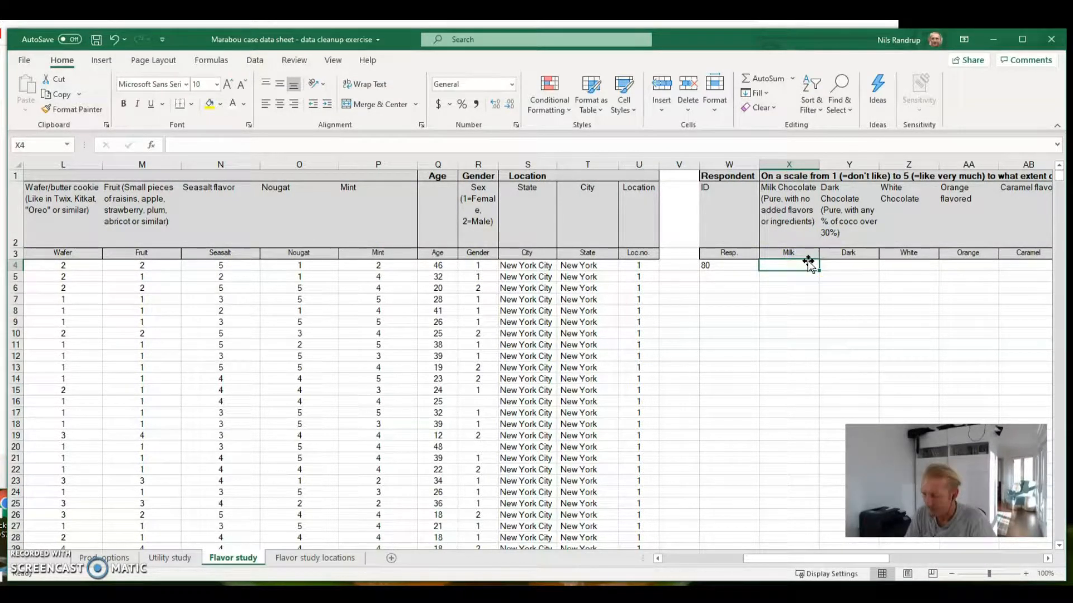
text(=)
drag(756, 559, 666, 561)
click(133, 268)
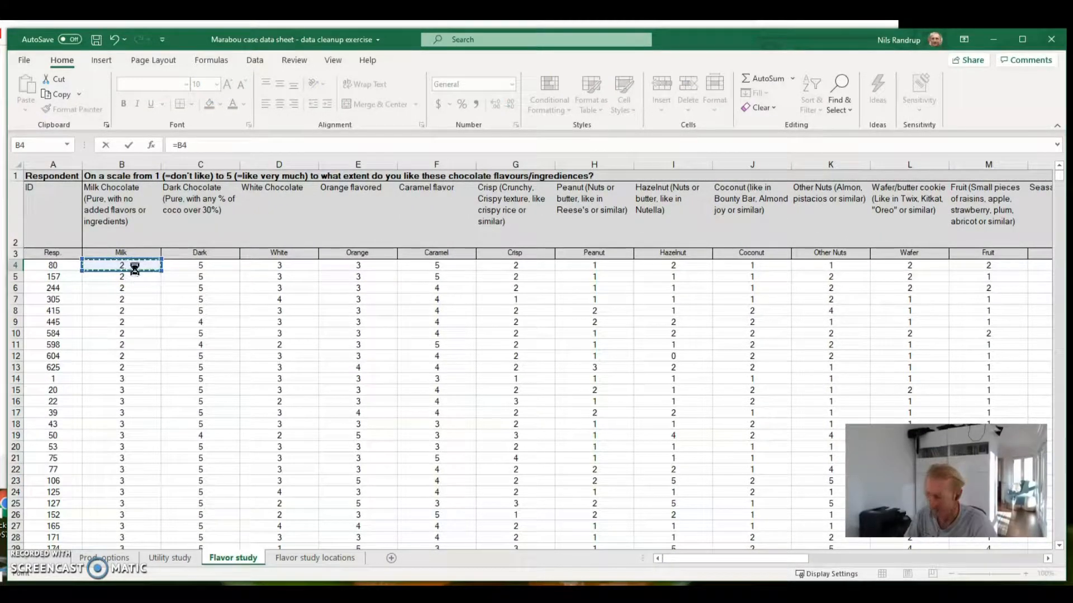
key(Return)
Extend the X4 formula into an IF with the test B4=>1&B4=<5 and b4 as the value if true
click(957, 265)
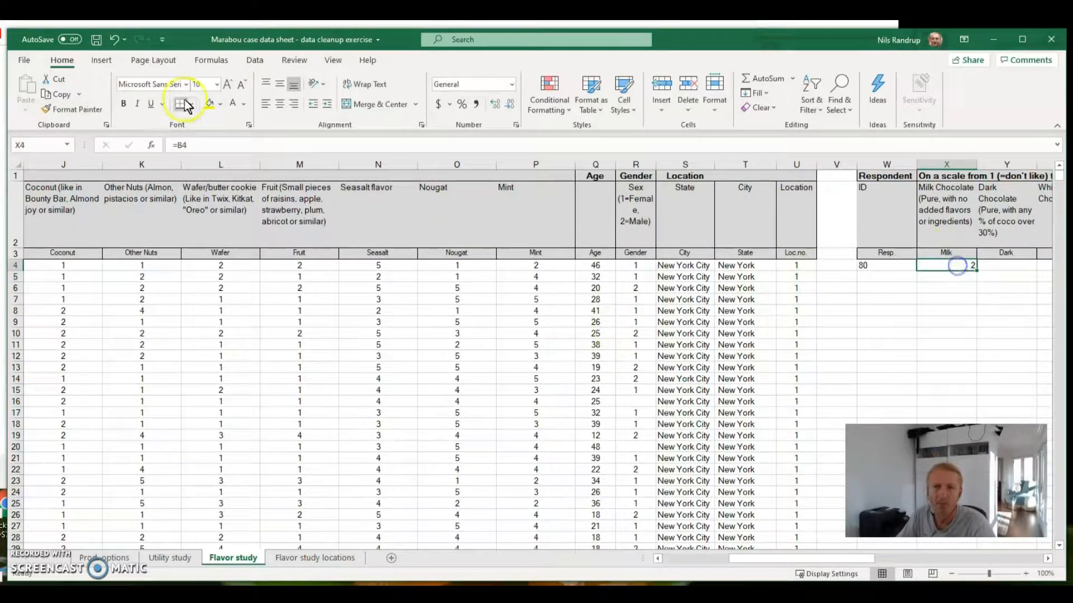
click(196, 145)
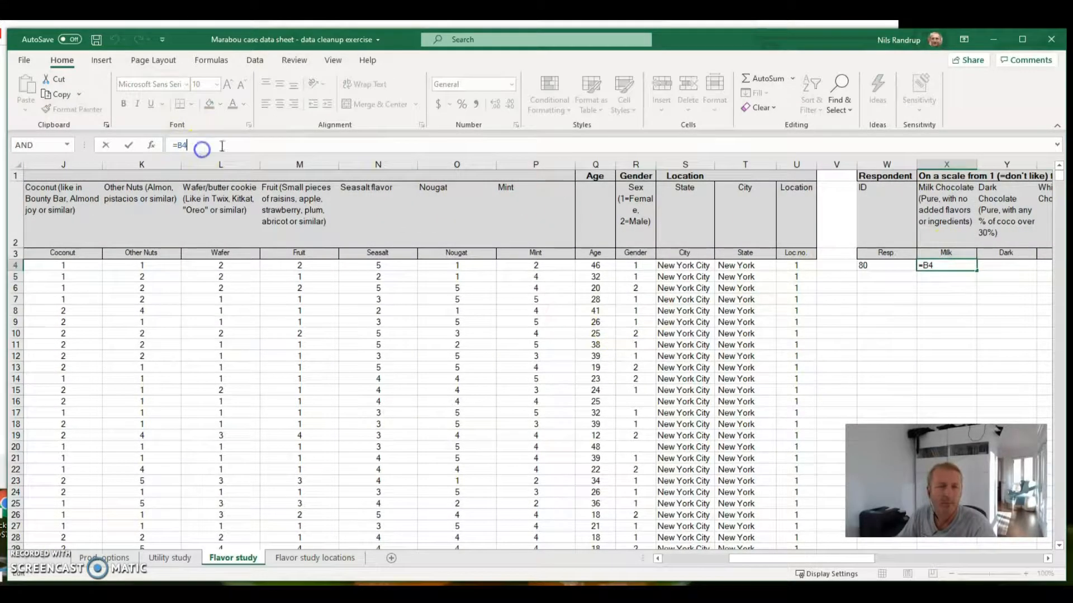
click(180, 145)
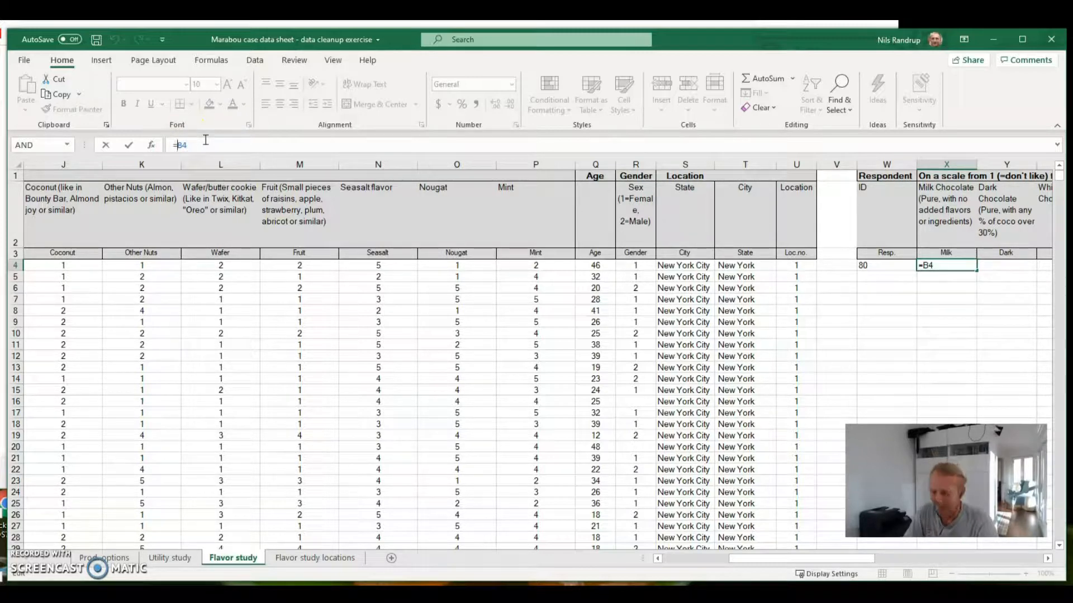
text(if()
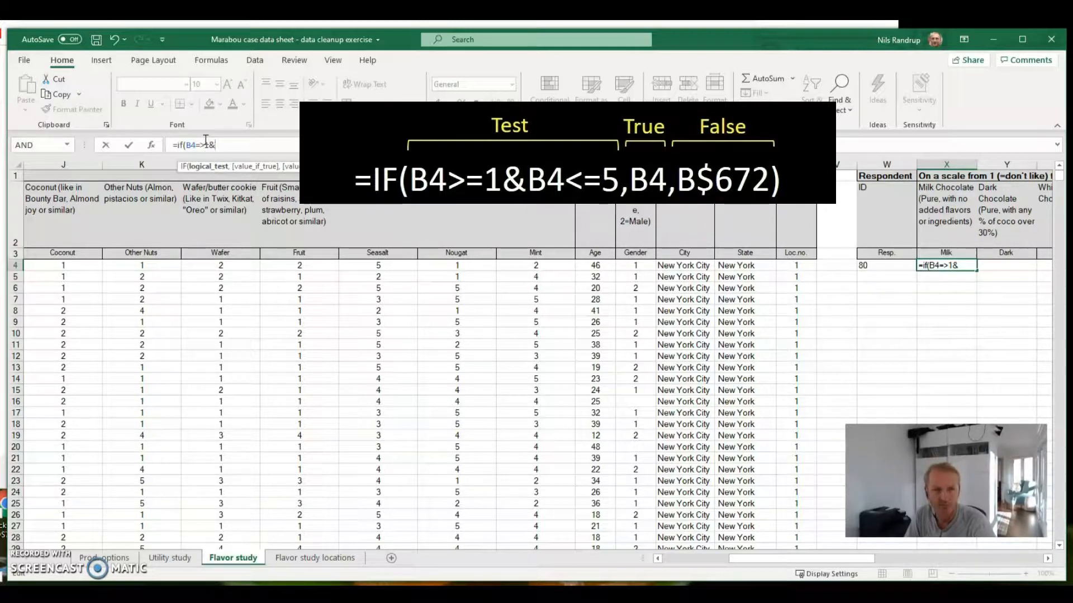
text(B4)
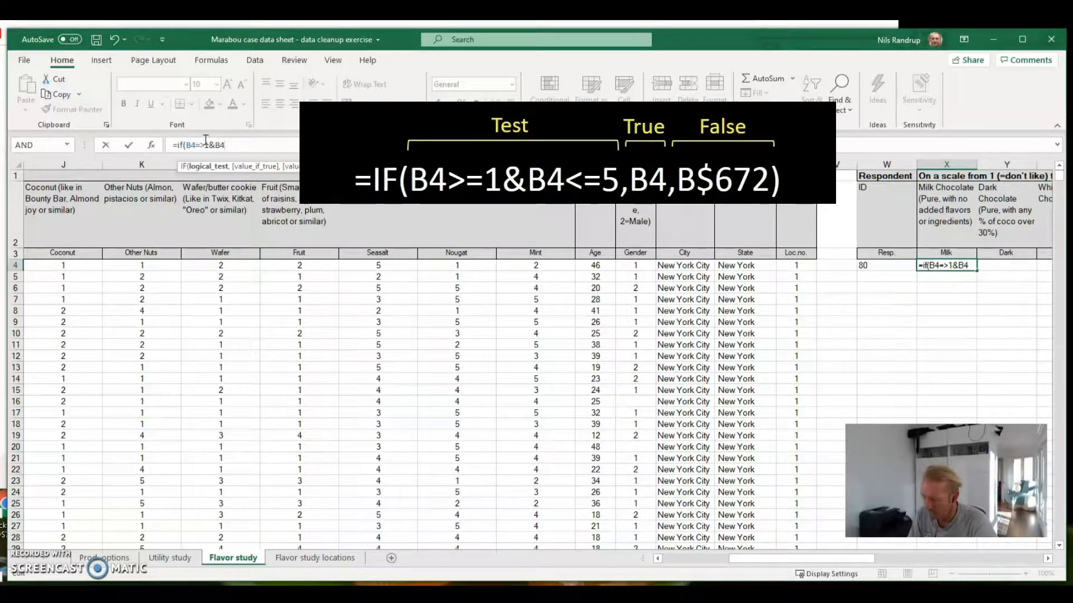
text(=<5)
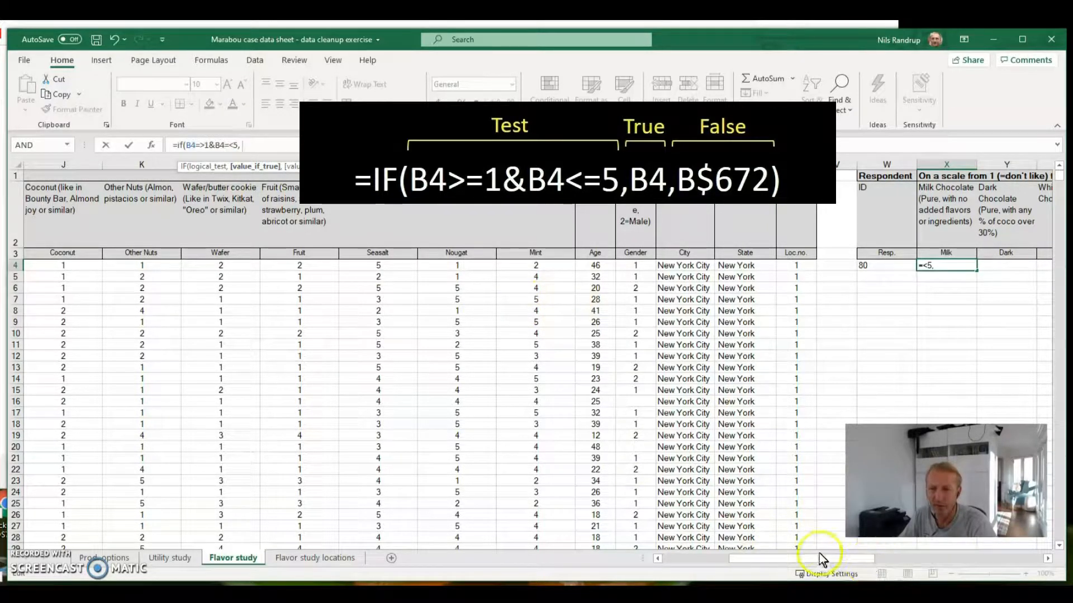
text(, b4,)
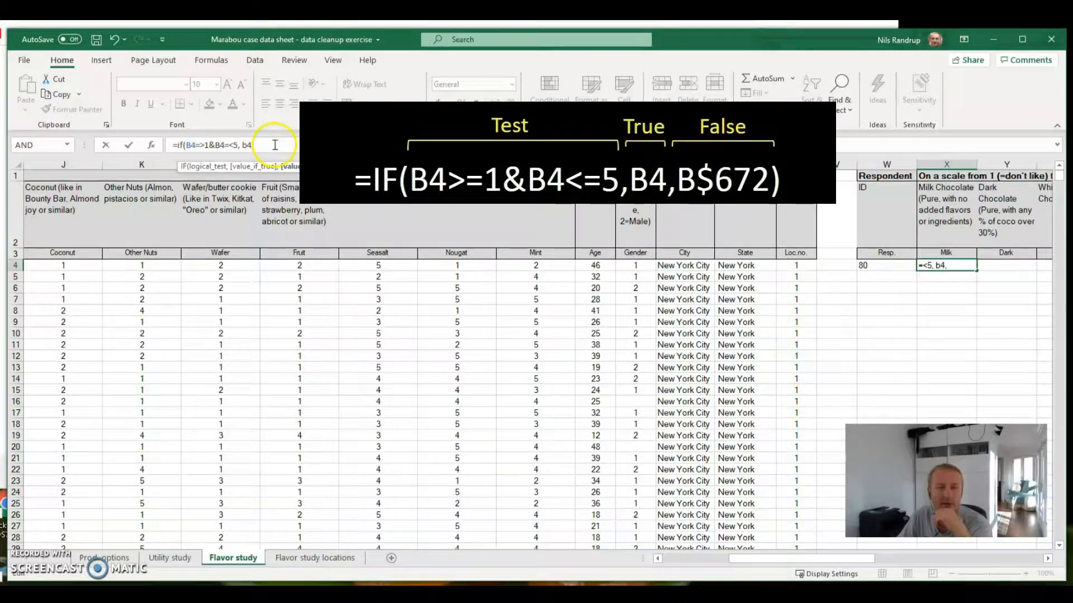
Complete the X4 formula with the Milk median B672 as the value if false, accepting the correction to =if(B4>=1&B4<=5,b4,B672)
drag(755, 551, 671, 558)
drag(1059, 185, 1064, 359)
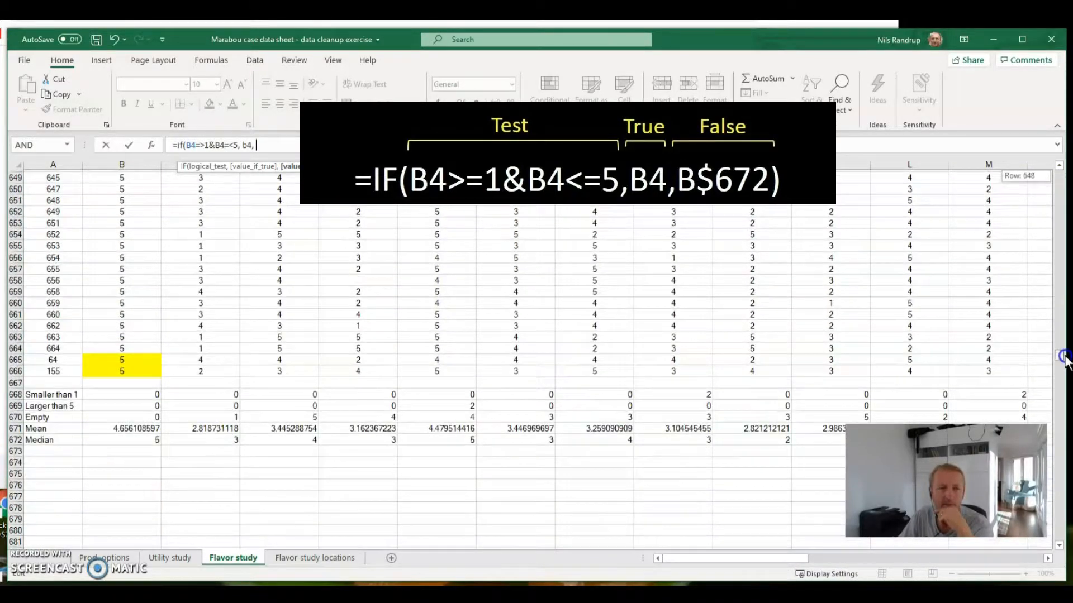
click(150, 440)
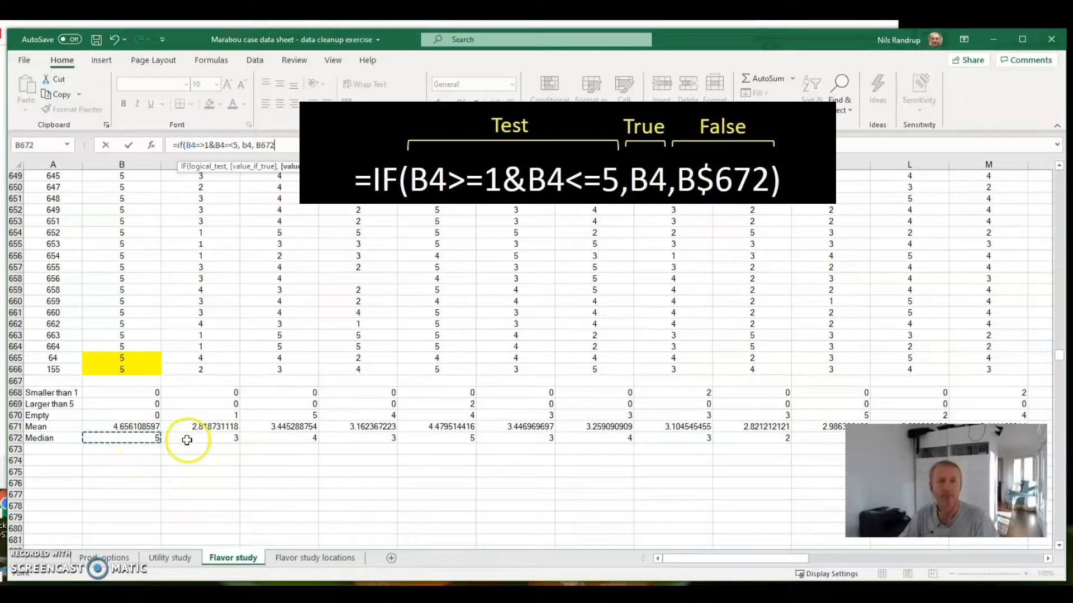
click(279, 143)
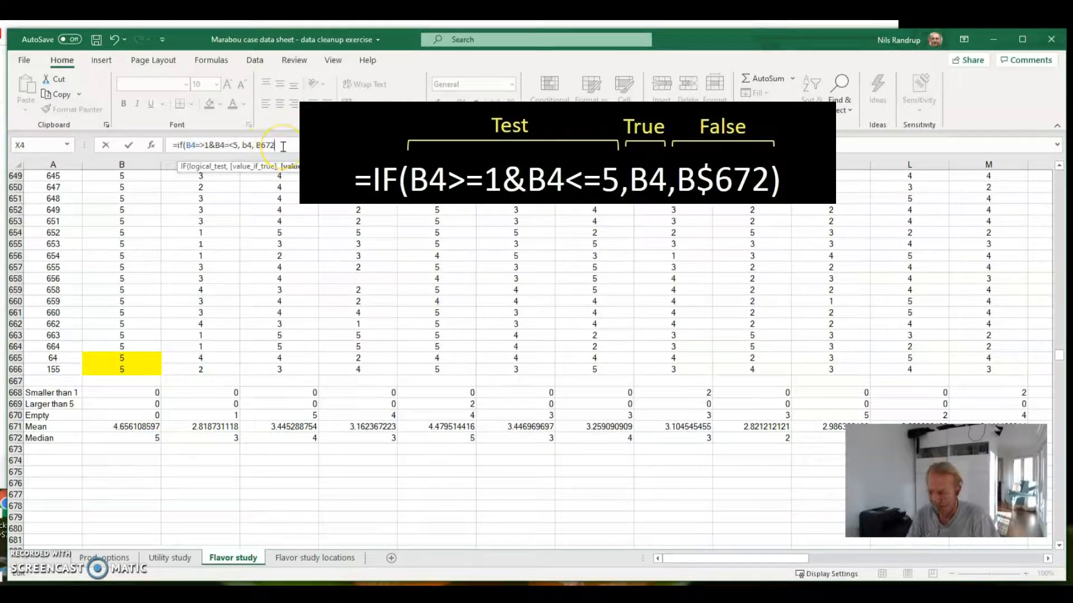
text())
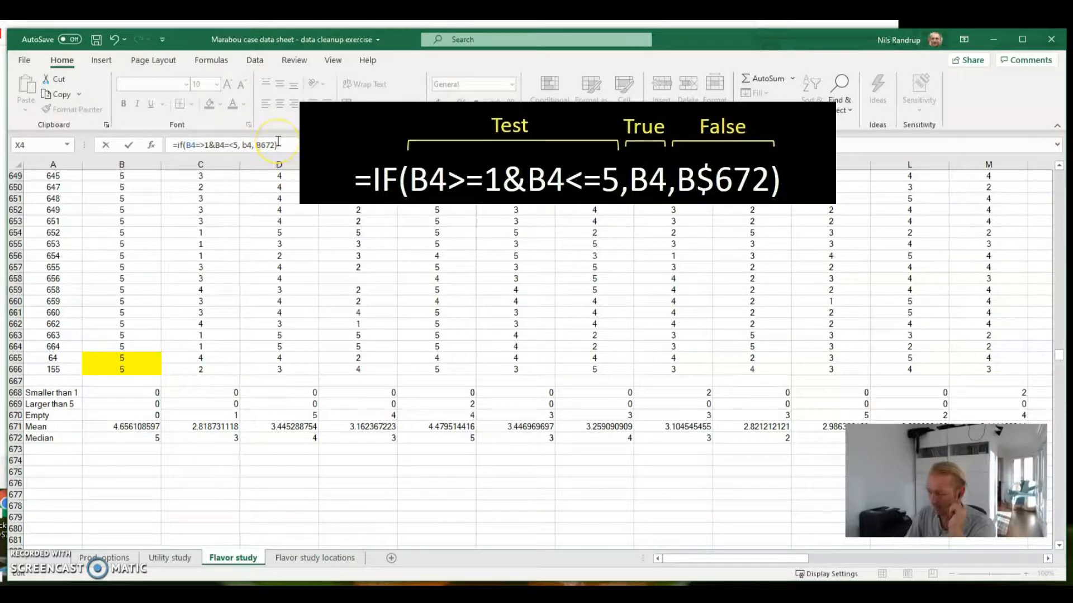
key(Return)
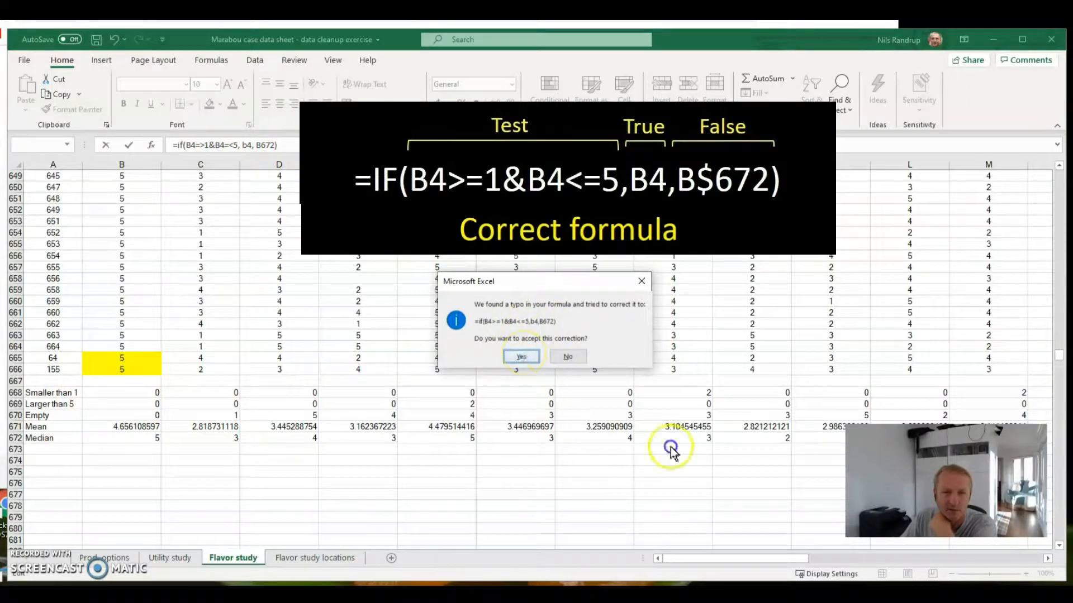
click(521, 356)
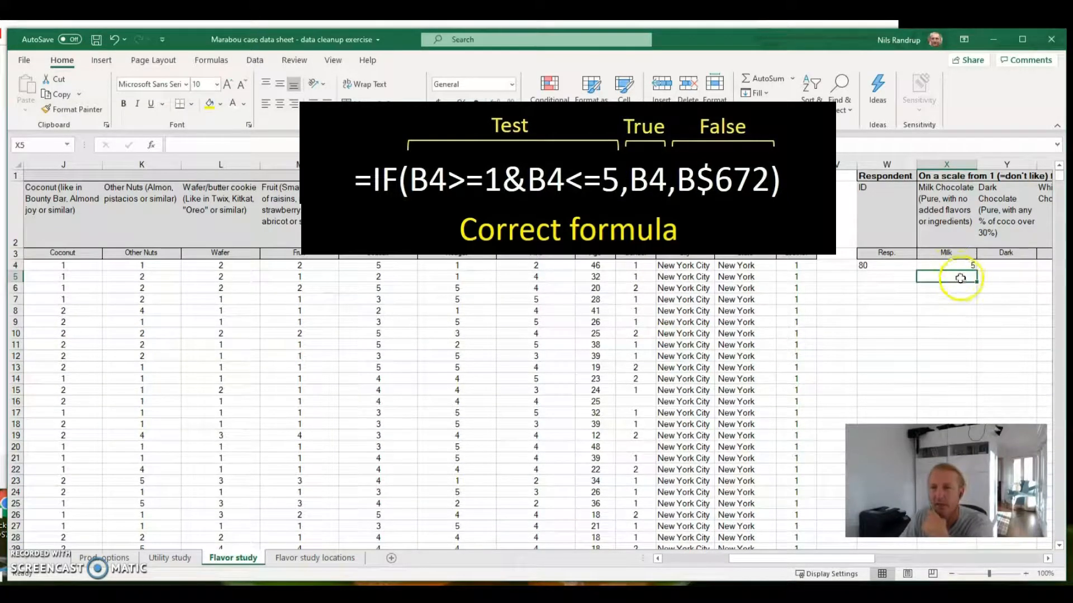
Fill the respondent ID link in W4 down the new block to row 666
click(953, 267)
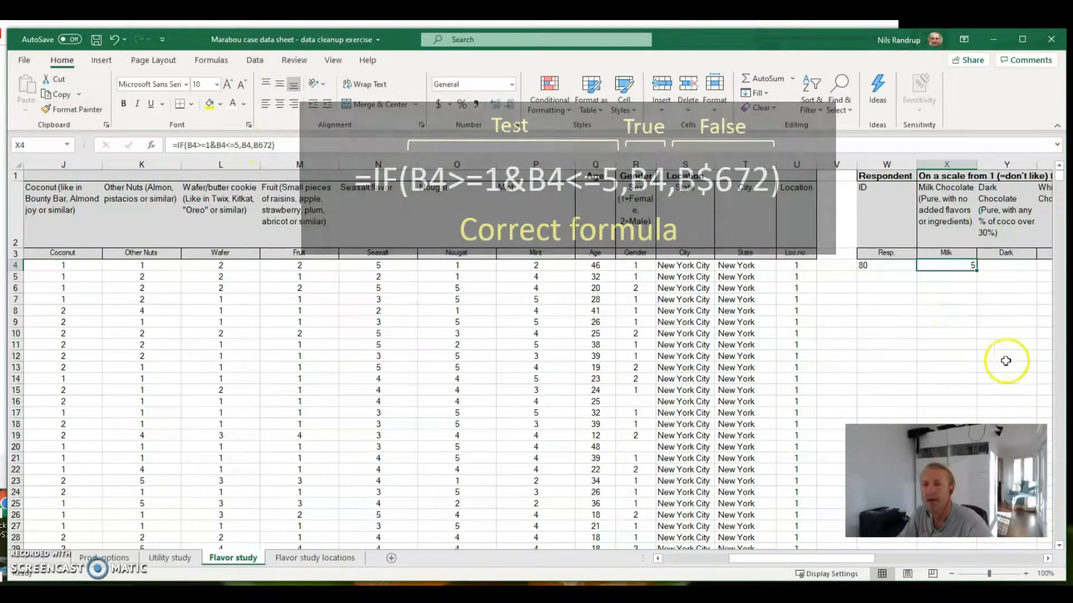
click(1048, 558)
click(1048, 558)
click(1048, 559)
click(1048, 558)
click(1048, 558)
click(1048, 558)
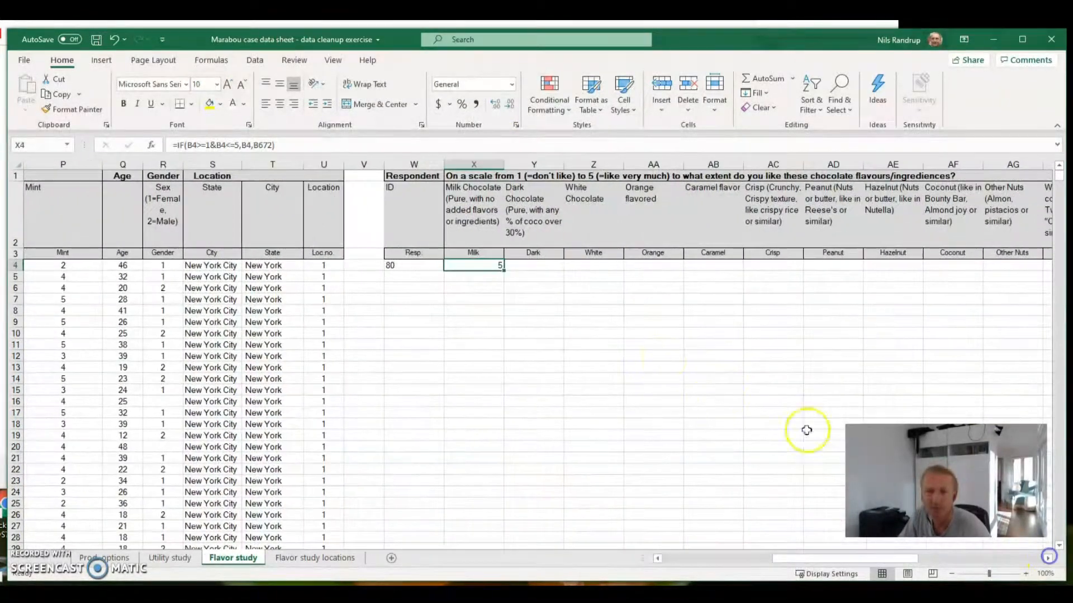
click(417, 265)
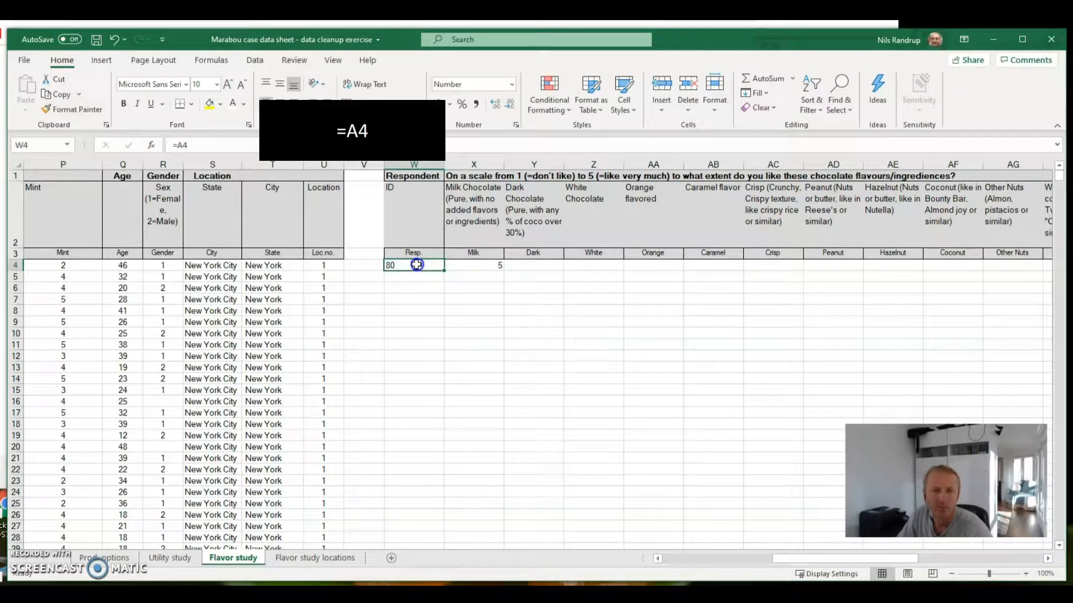
drag(444, 270, 433, 176)
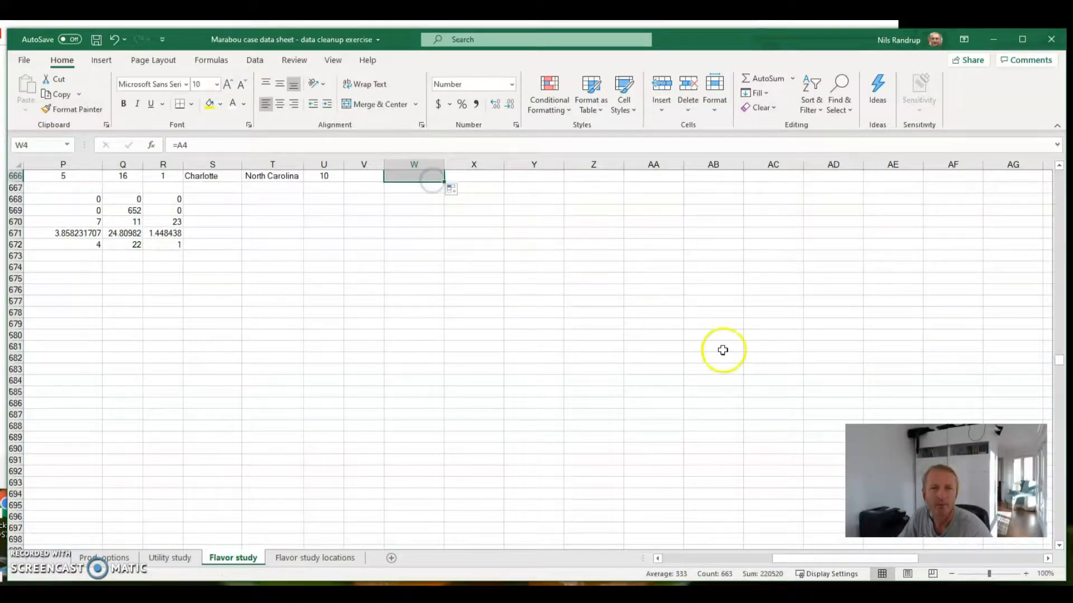
Copy the X4 IF formula with the relative B672 reference across the flavor columns through Mint and down the respondent rows
drag(1059, 361, 1066, 151)
click(493, 266)
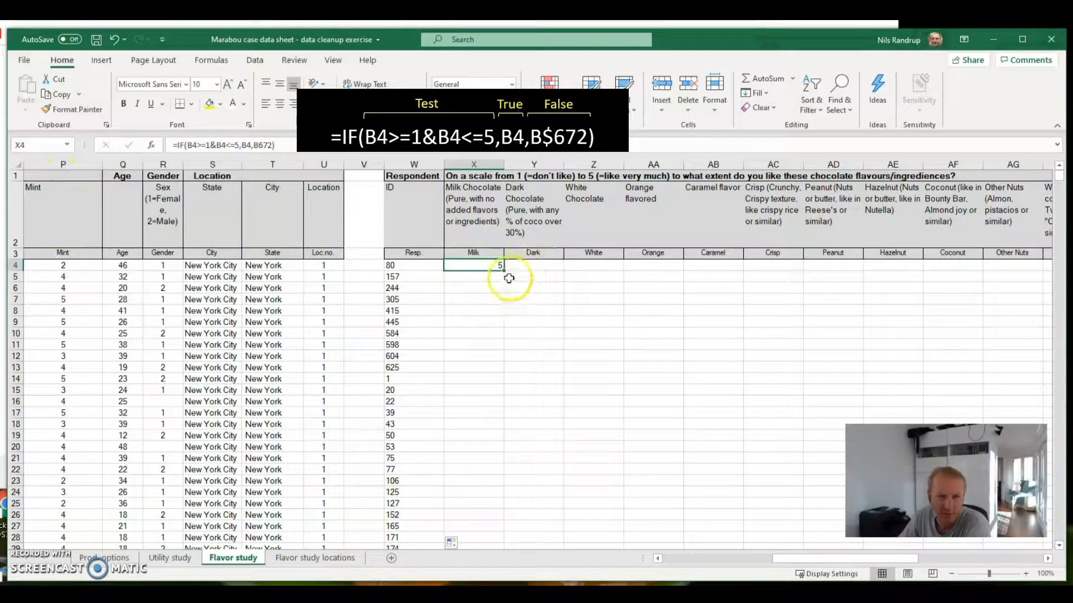
drag(503, 270, 669, 446)
drag(660, 488, 652, 523)
drag(887, 556, 804, 551)
Examine the filled ratings in the new block, from the lower respondent rows up to row 4 and across to Mint
click(591, 290)
scroll(640, 269, up, 20)
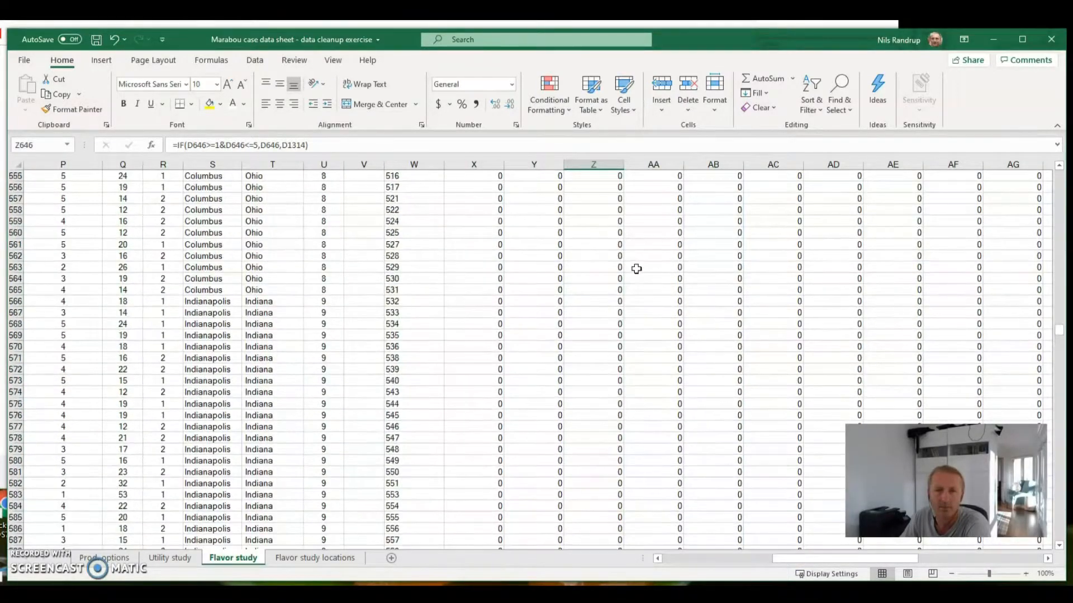
scroll(640, 269, up, 20)
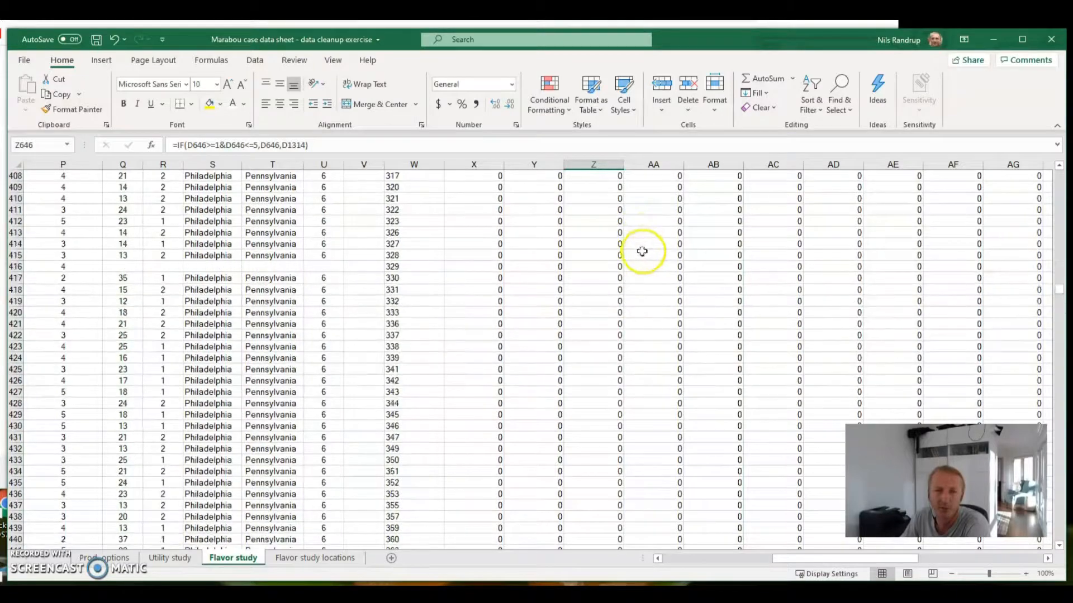
scroll(649, 252, up, 20)
scroll(731, 258, left, 1)
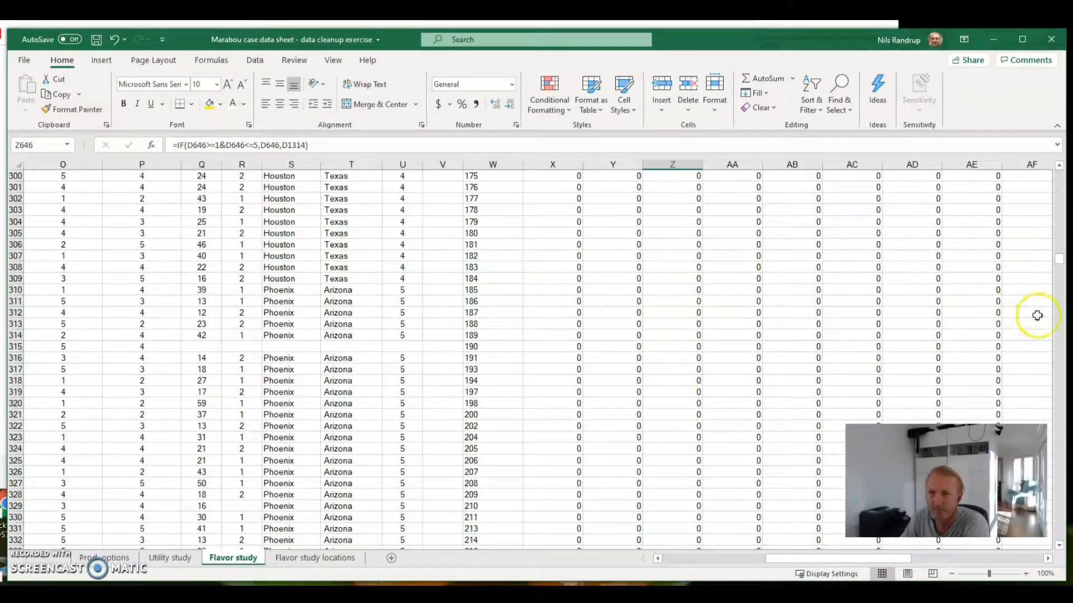
drag(1059, 270, 1060, 168)
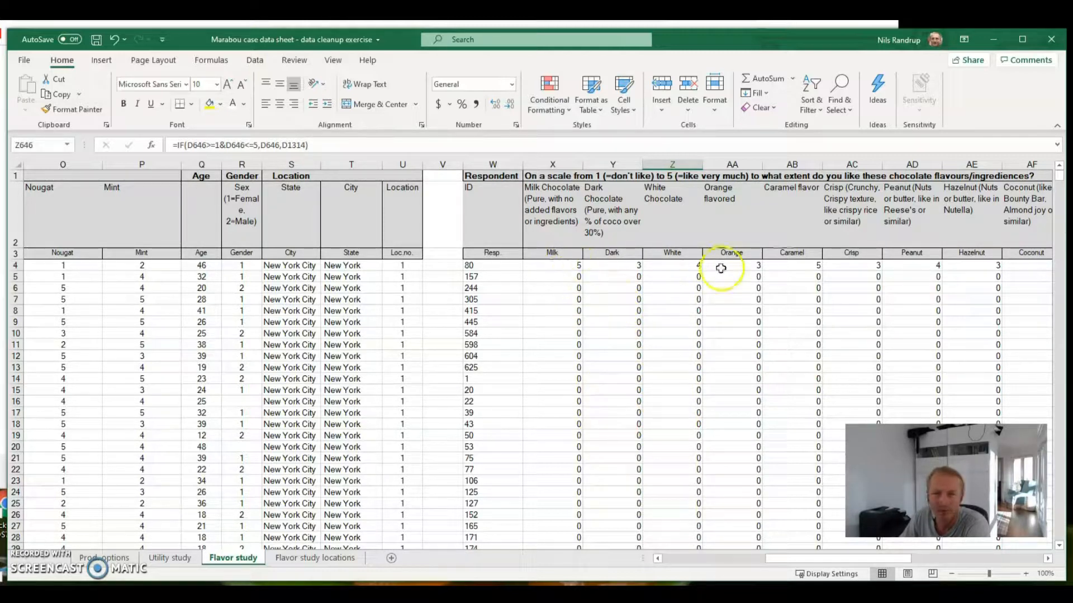
click(1033, 561)
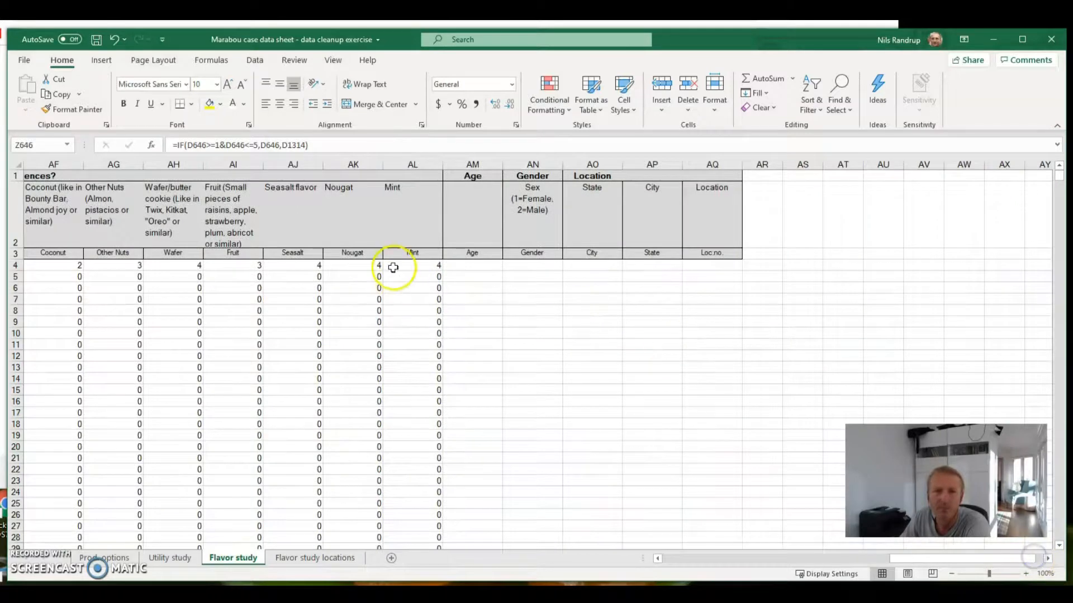
click(677, 559)
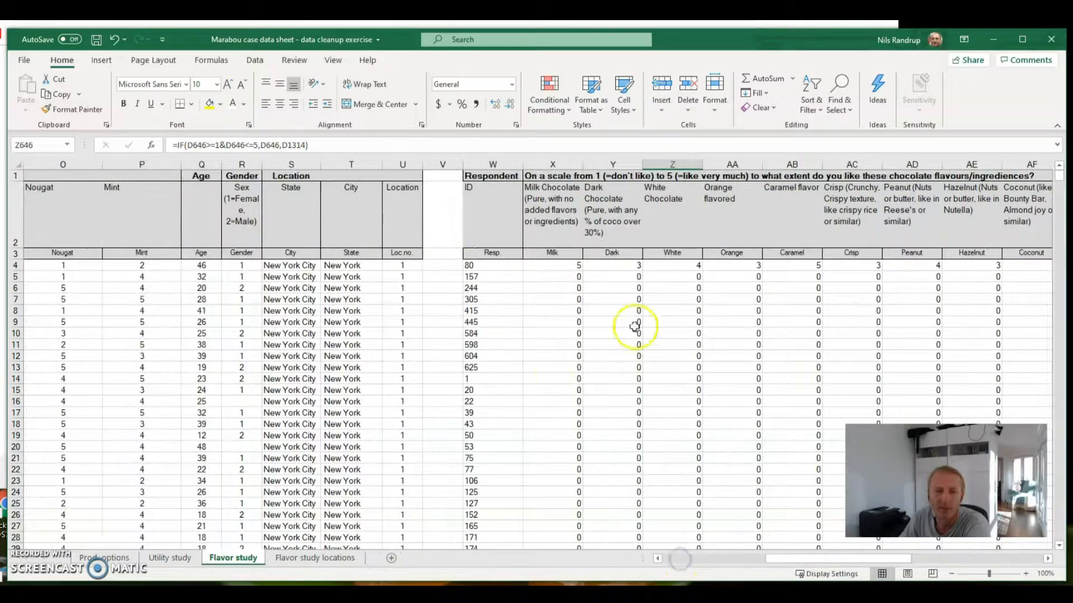
Compare the IF formulas in X4 and X5, checking which median cell each one references
click(575, 263)
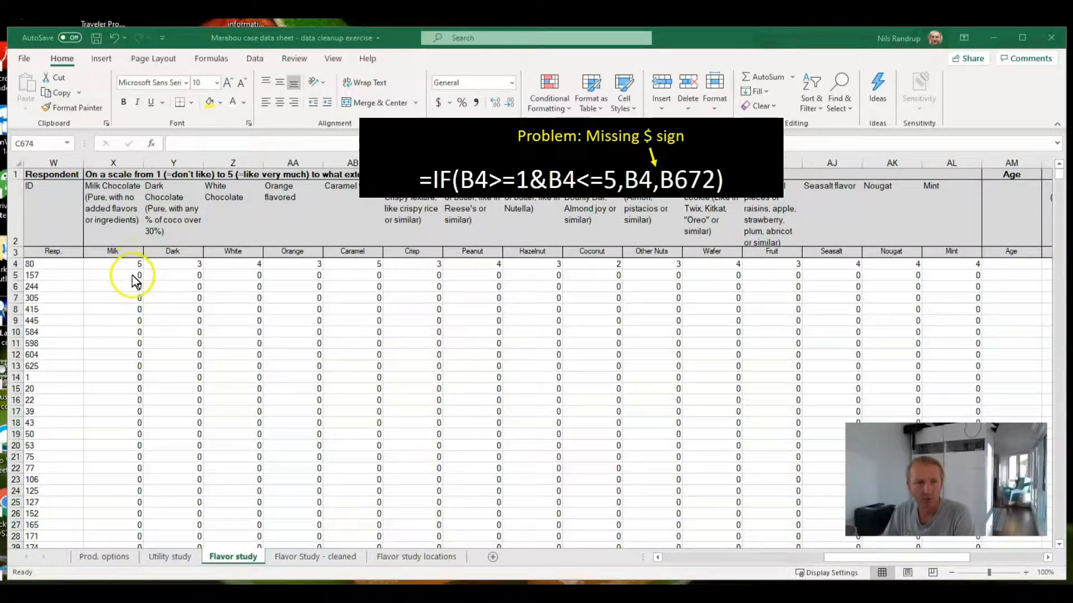
click(132, 275)
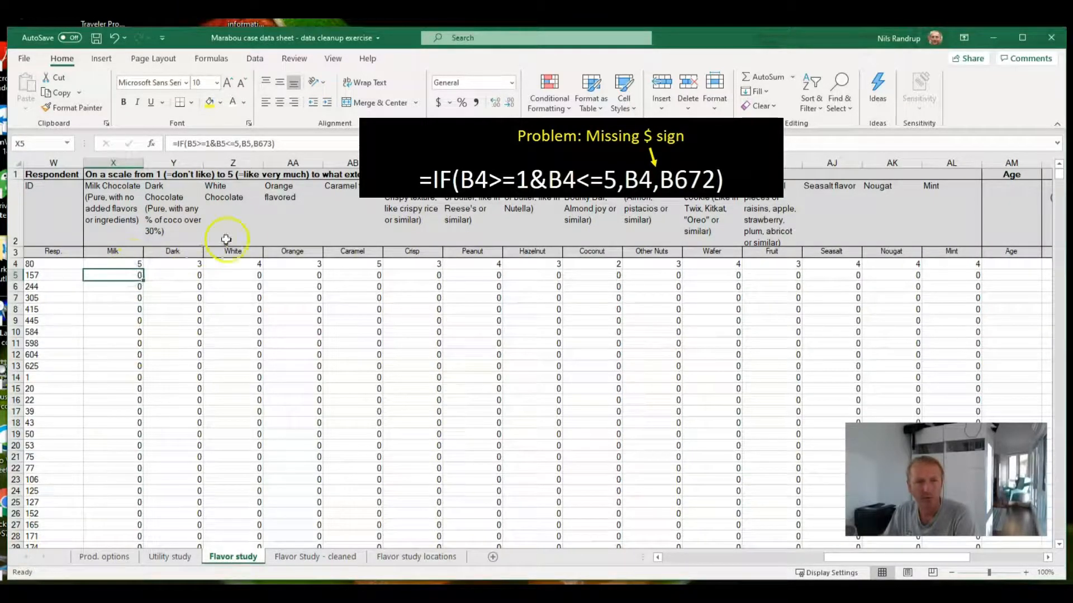
click(125, 264)
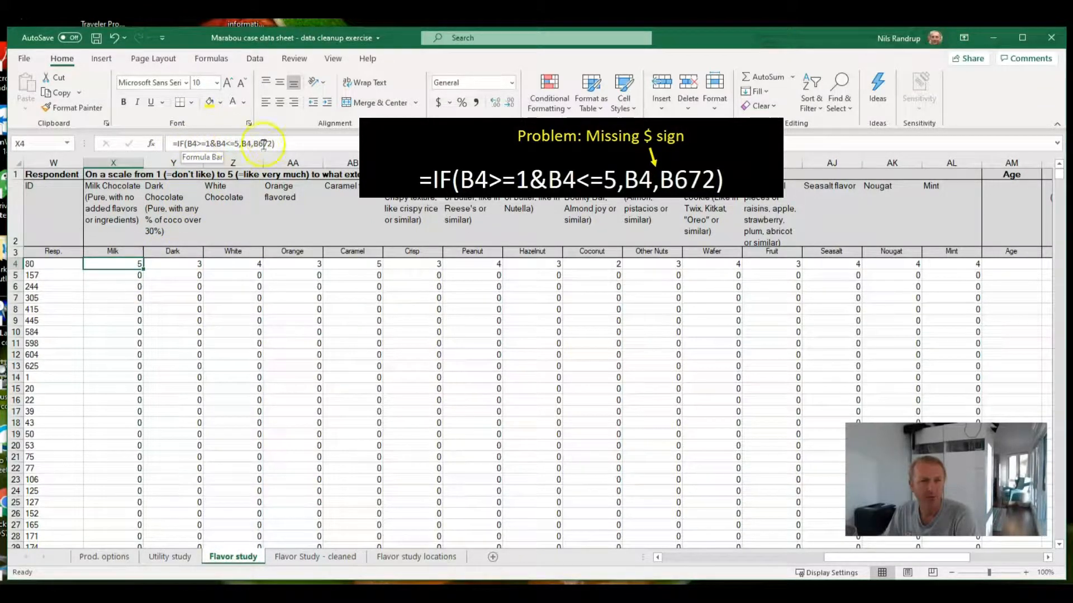
drag(142, 269, 141, 276)
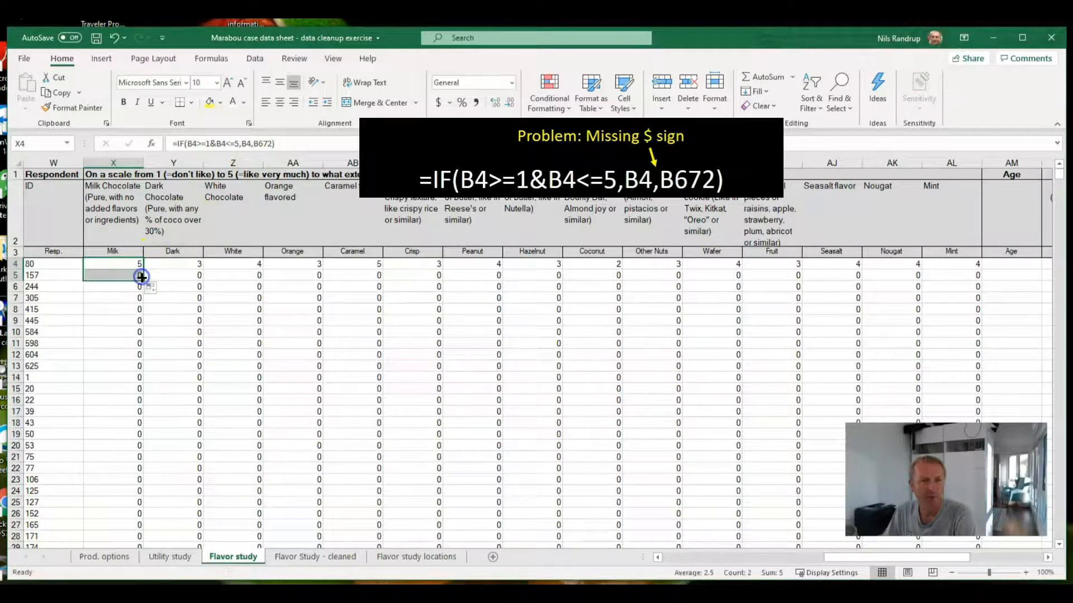
click(115, 38)
click(120, 276)
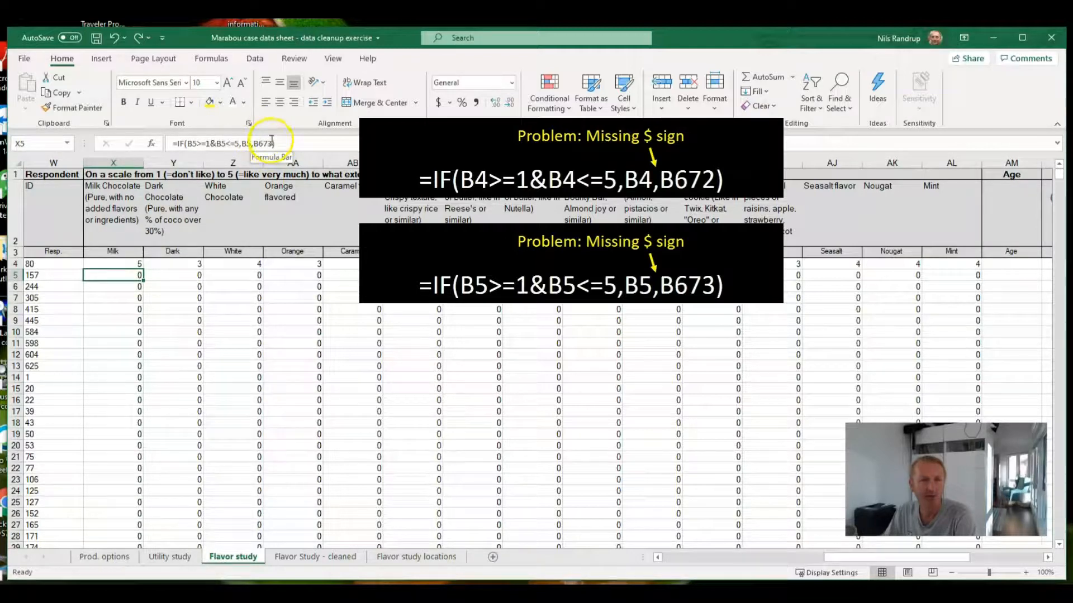
click(128, 263)
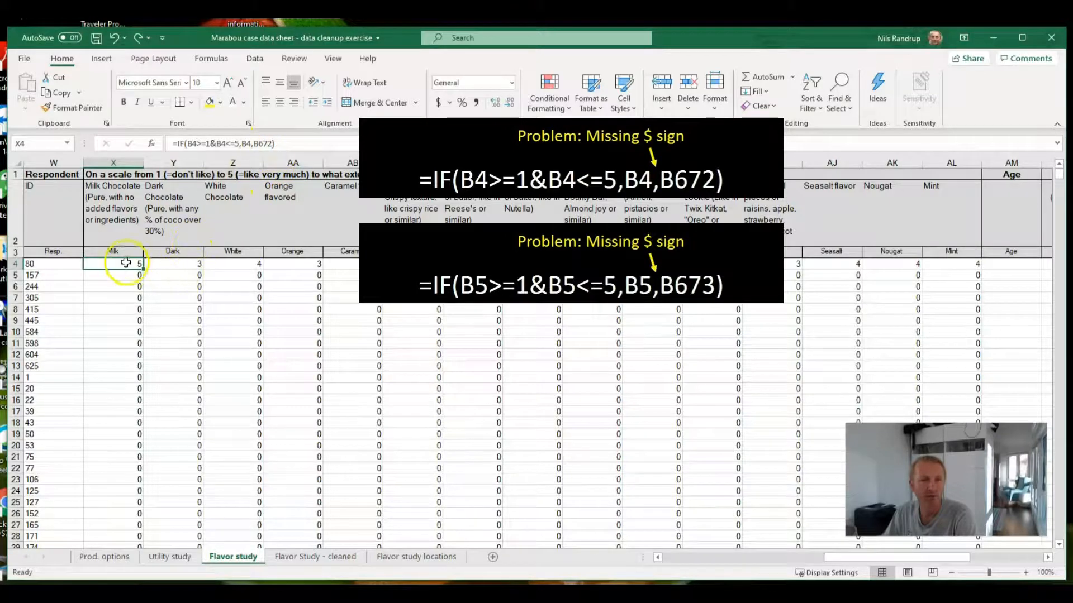
click(132, 277)
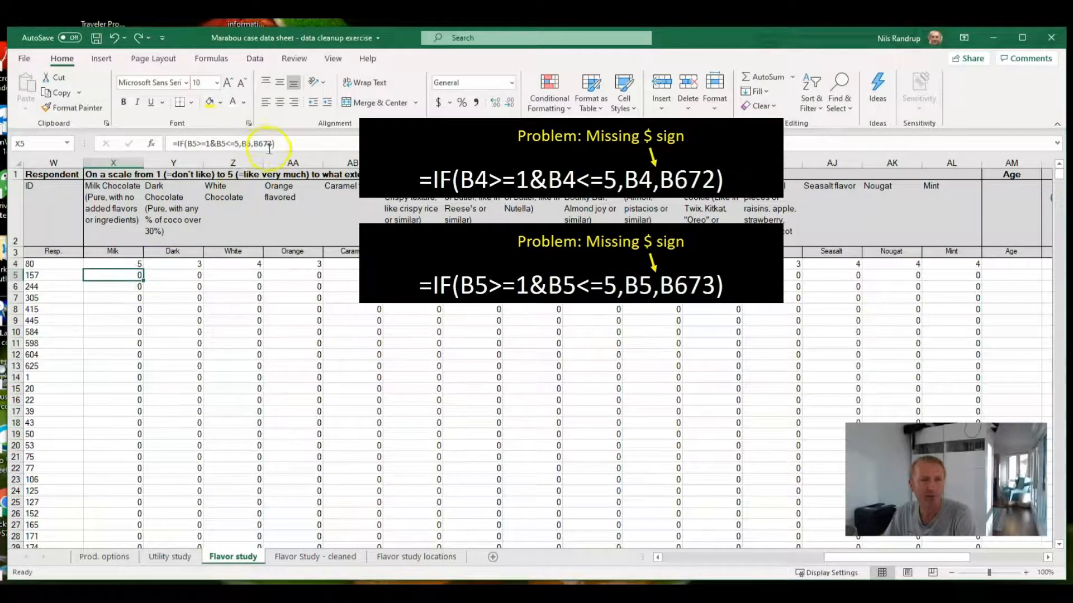
Lock the median's row in the X4 formula, making it =IF(B4>=1&B4<=5,B4,B$672)
click(123, 262)
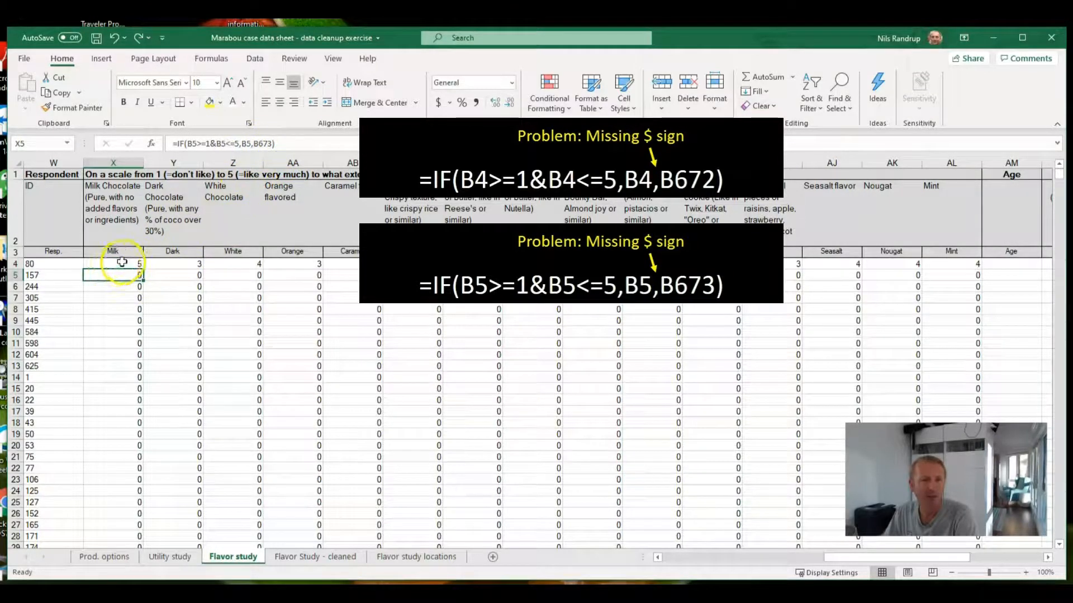
click(259, 143)
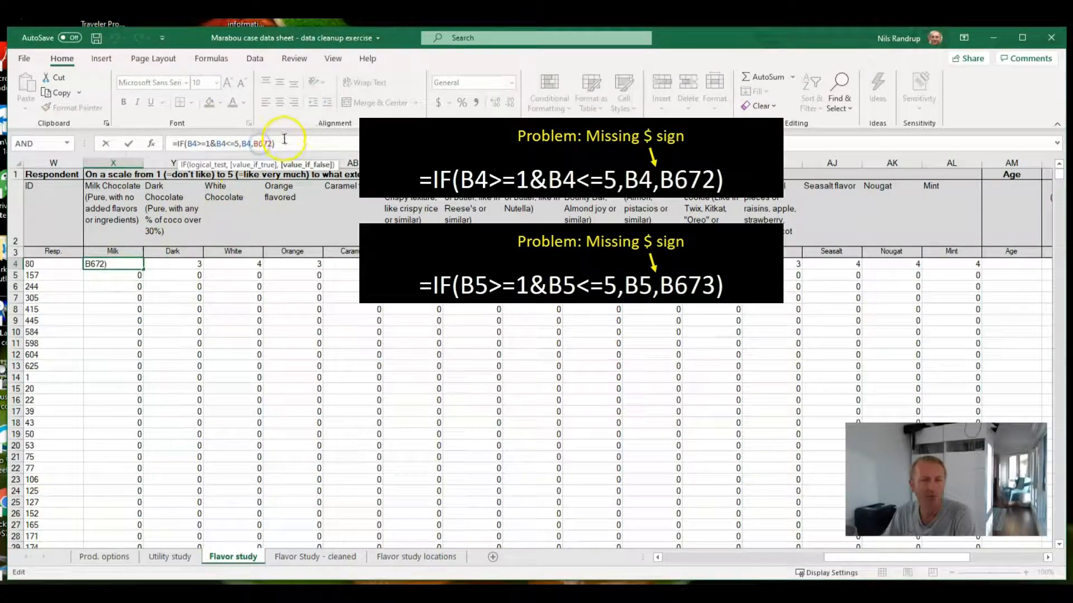
click(278, 144)
key(Left)
key(Left)
key(Left)
key(Left)
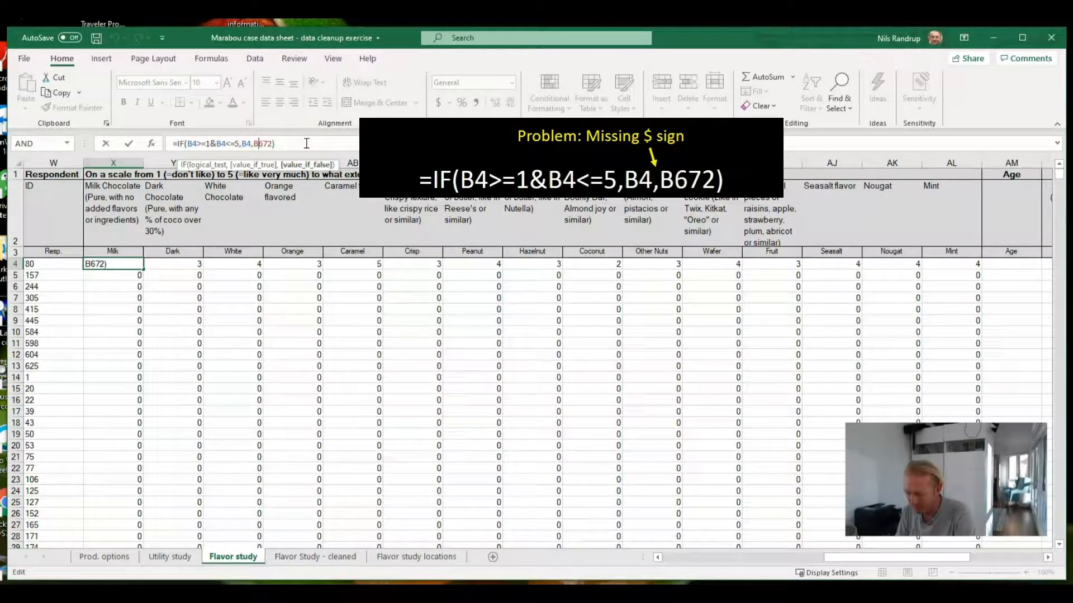
text($)
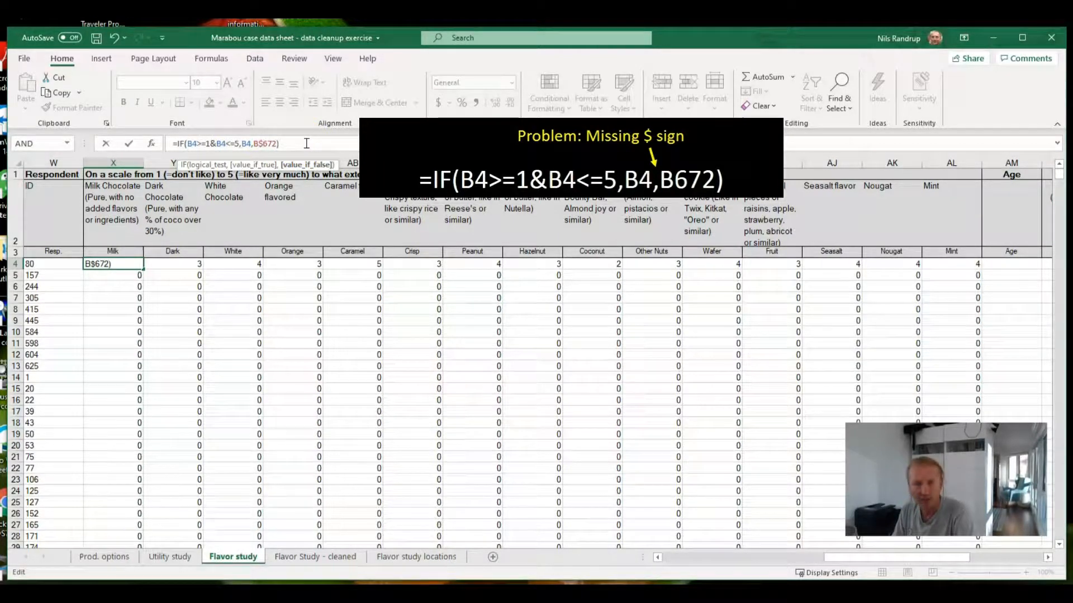
key(Return)
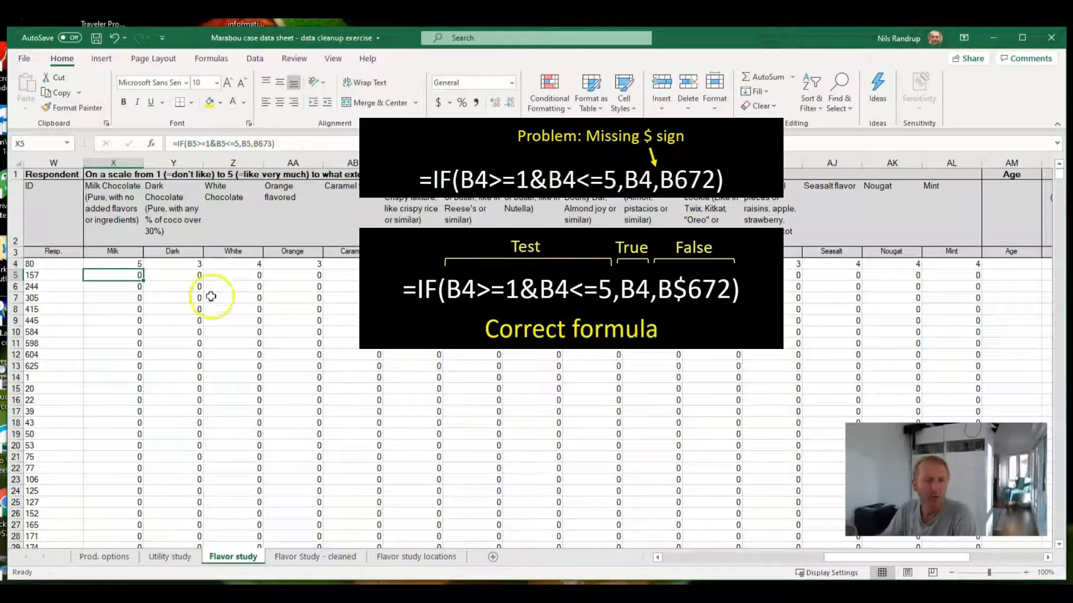
Copy the X4 formula with the locked median row across to Mint in AL4, and fill the whole row down to row 666
click(134, 263)
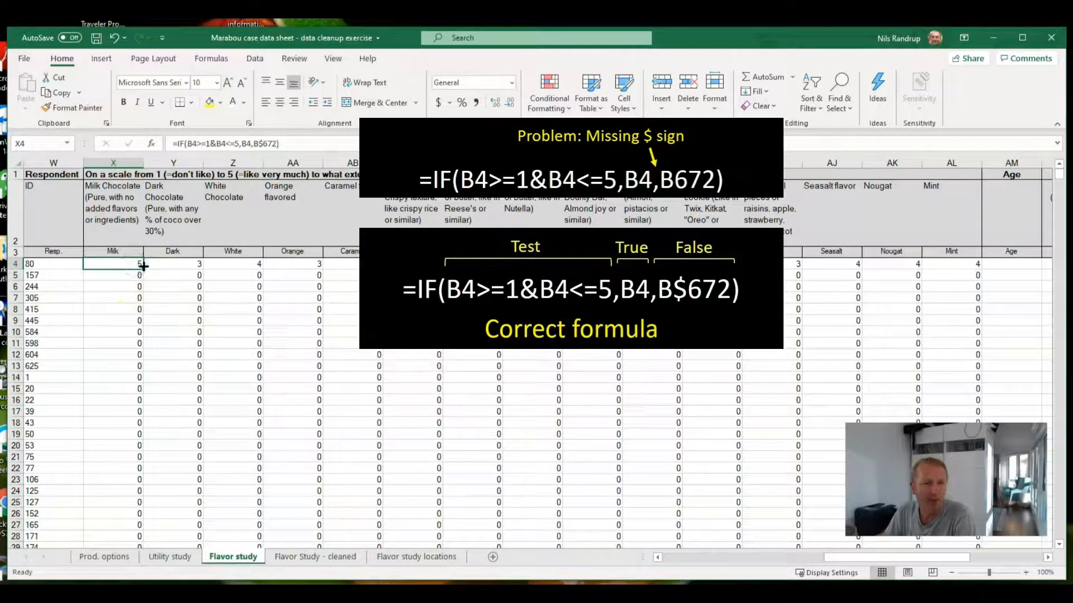
drag(145, 270, 977, 257)
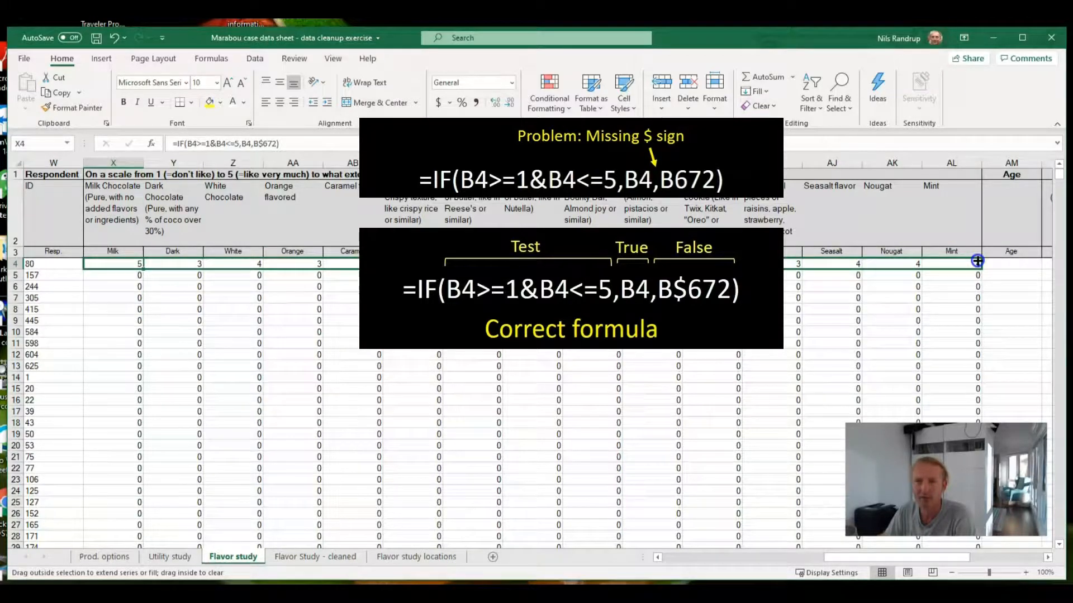
drag(975, 563, 981, 264)
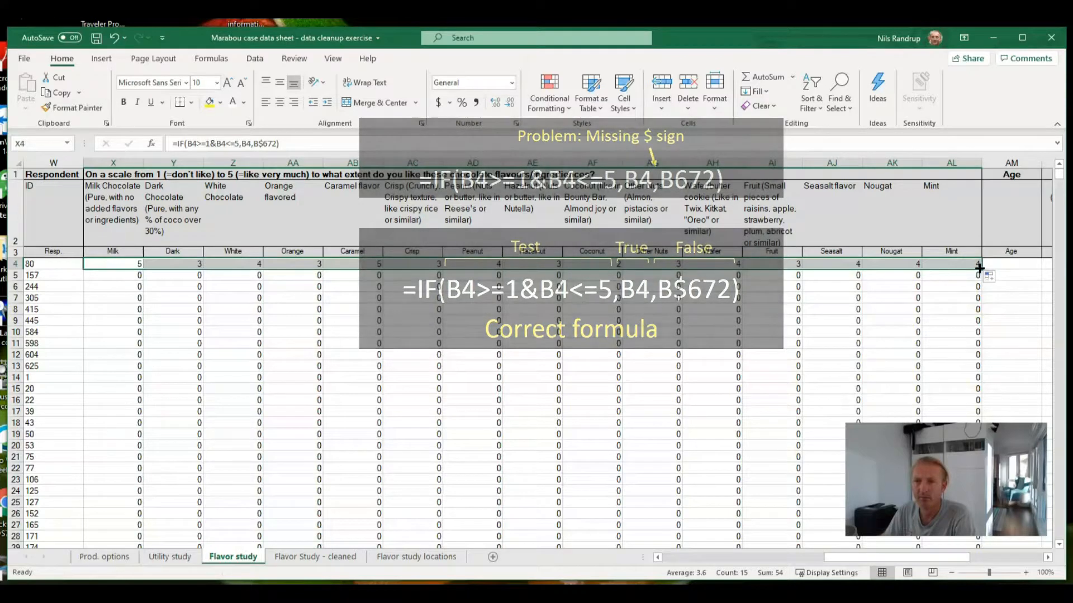
click(977, 264)
drag(970, 265, 137, 262)
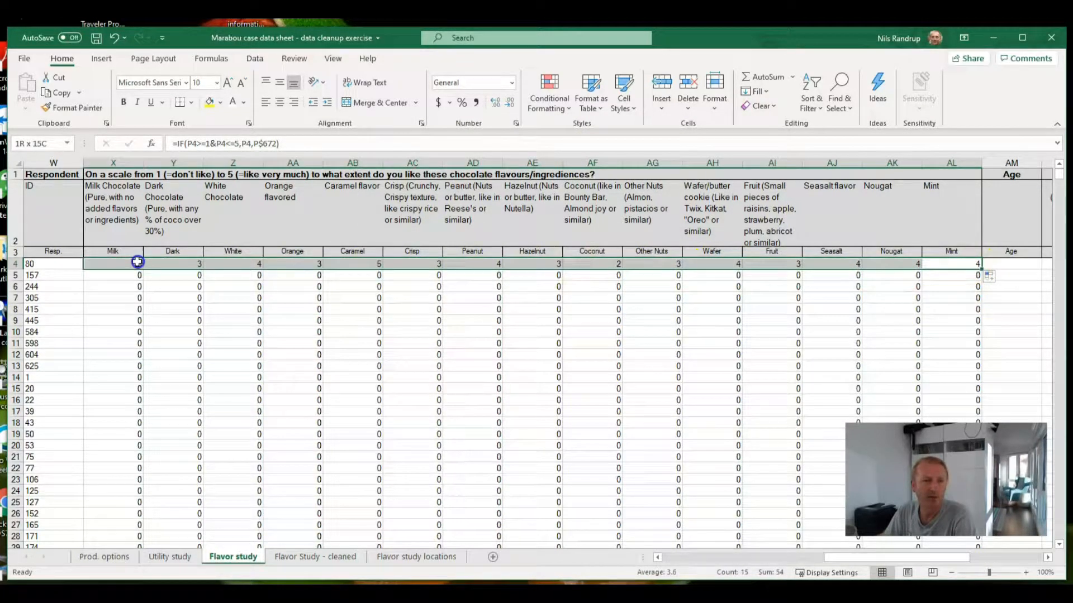
drag(982, 270, 821, 498)
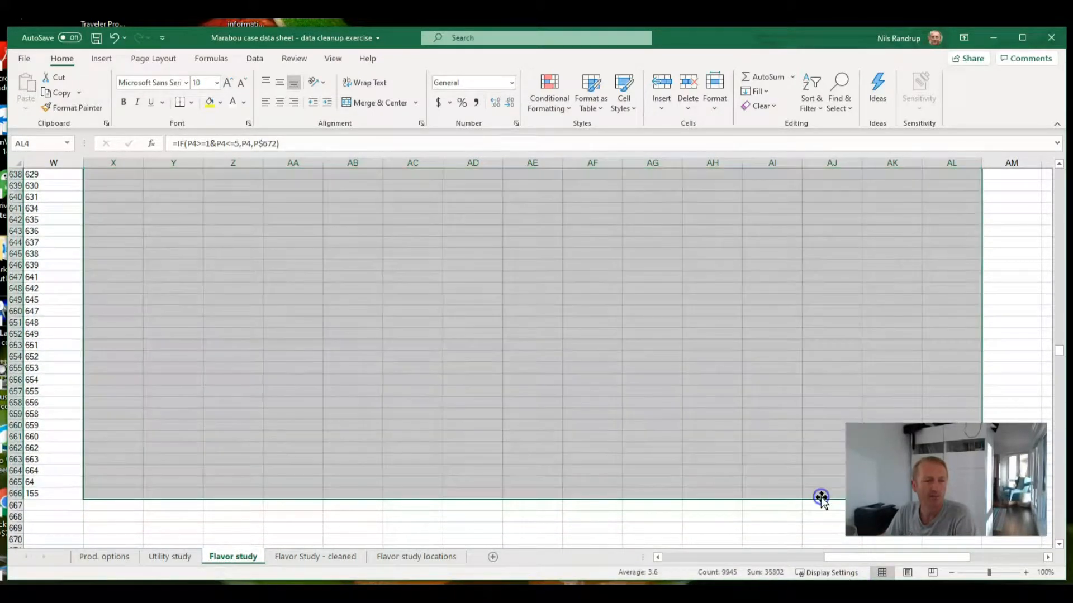
drag(1064, 187, 1060, 170)
click(360, 385)
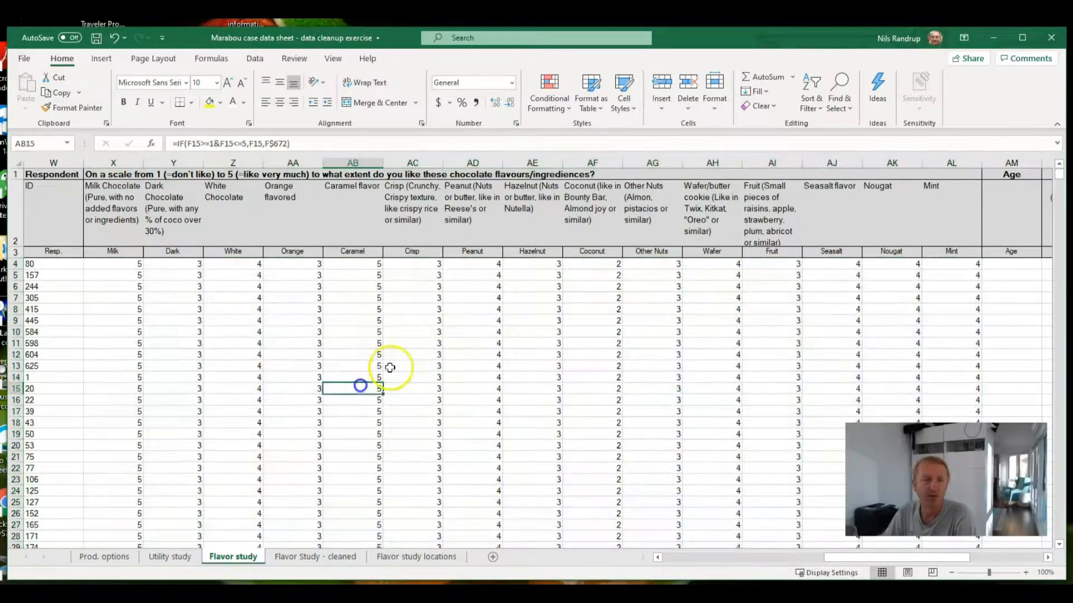
Copy the new block with its headers, from W1 through AP666
click(657, 557)
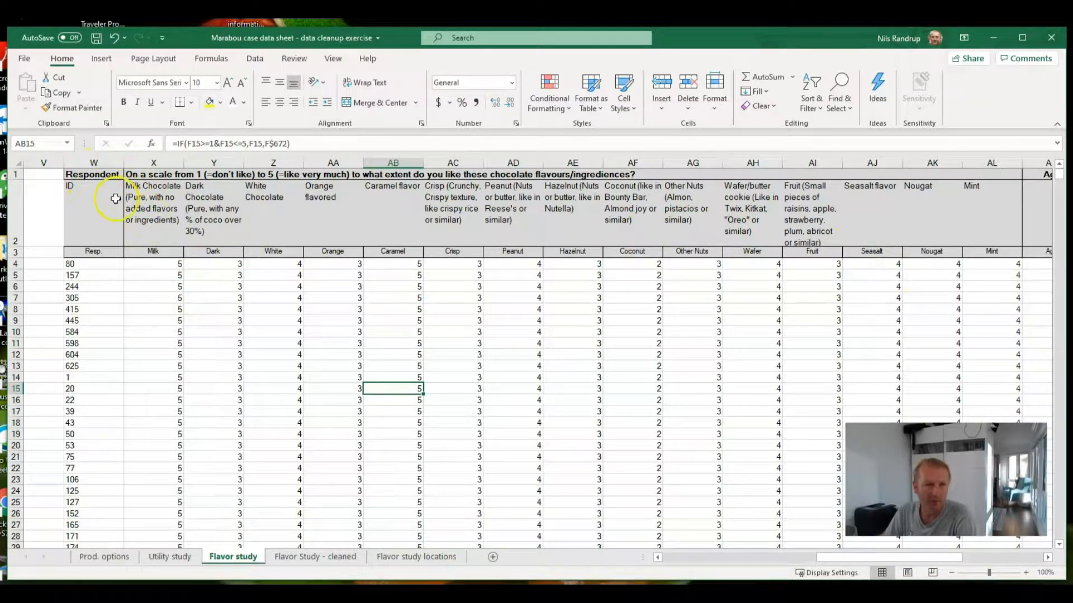
drag(84, 176, 1014, 581)
drag(975, 544, 949, 494)
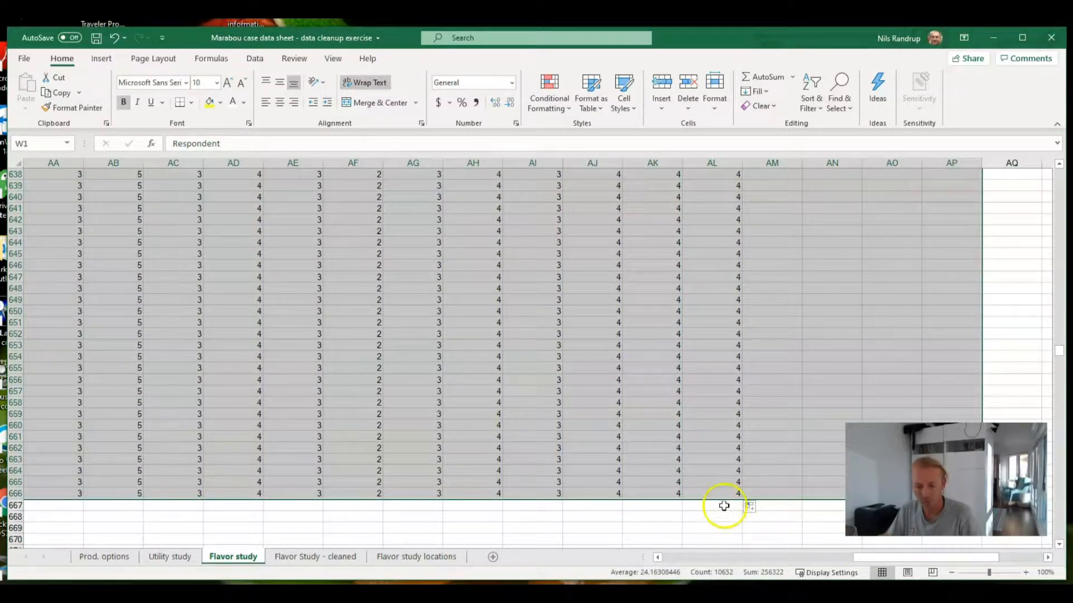
key(ctrl+c)
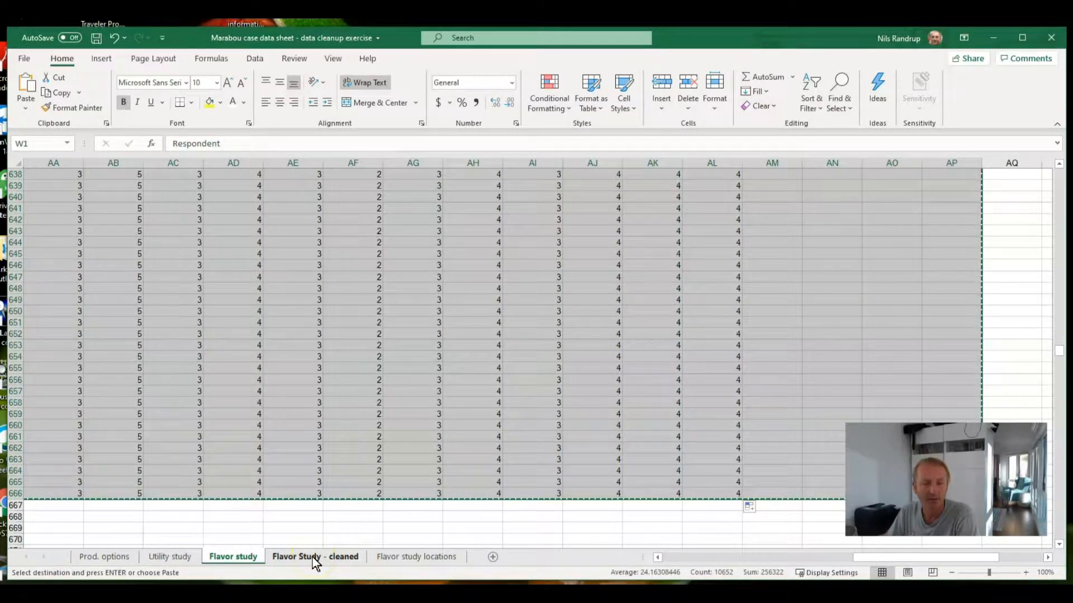
Add a new worksheet after Flavor study and name it Clean Data
click(492, 557)
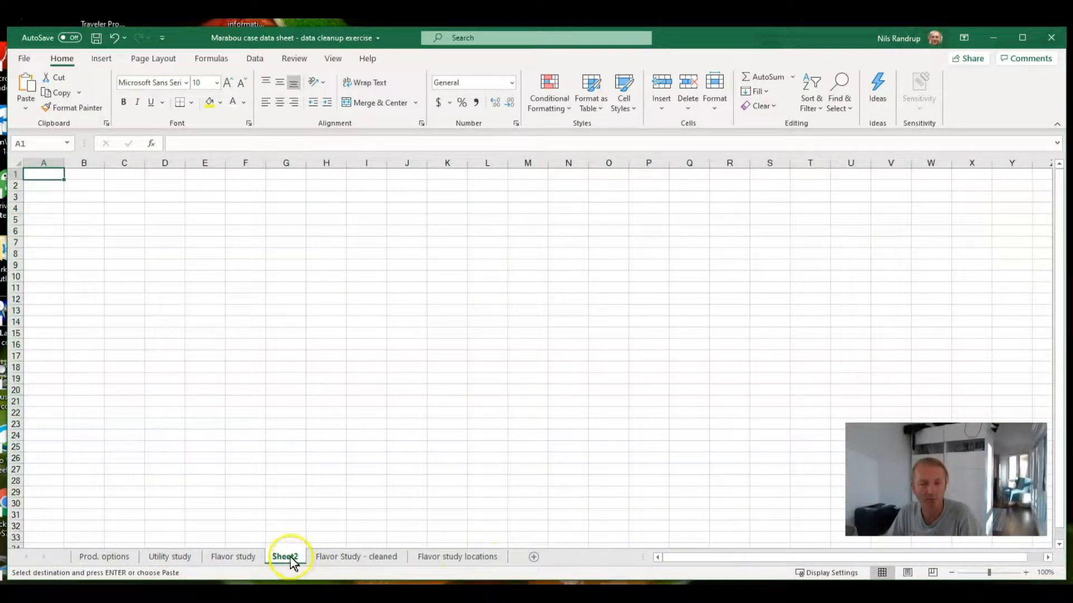
double_click(293, 556)
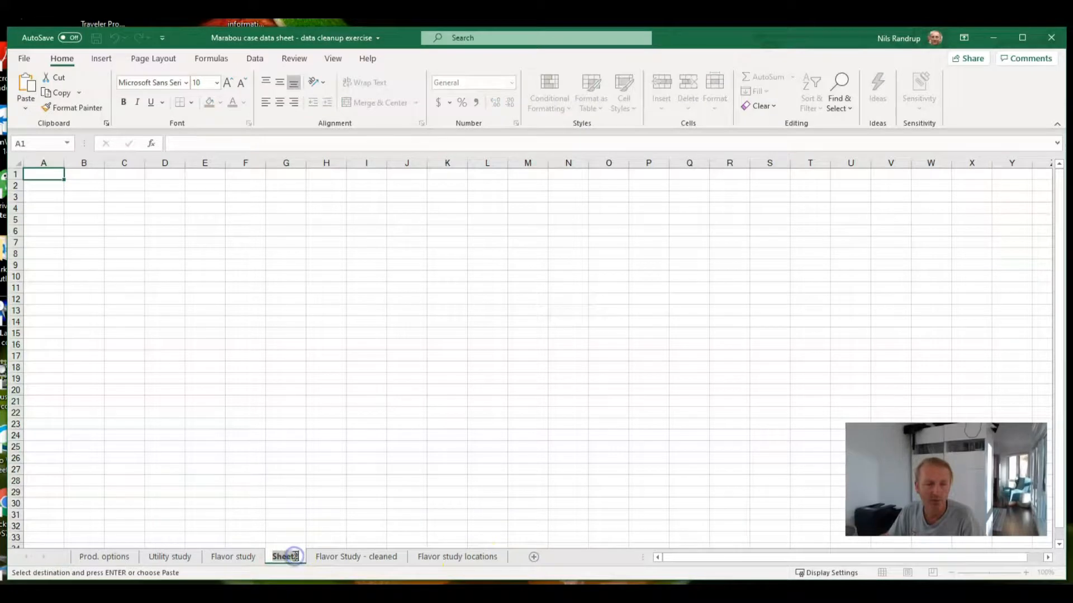
text(Clean Data)
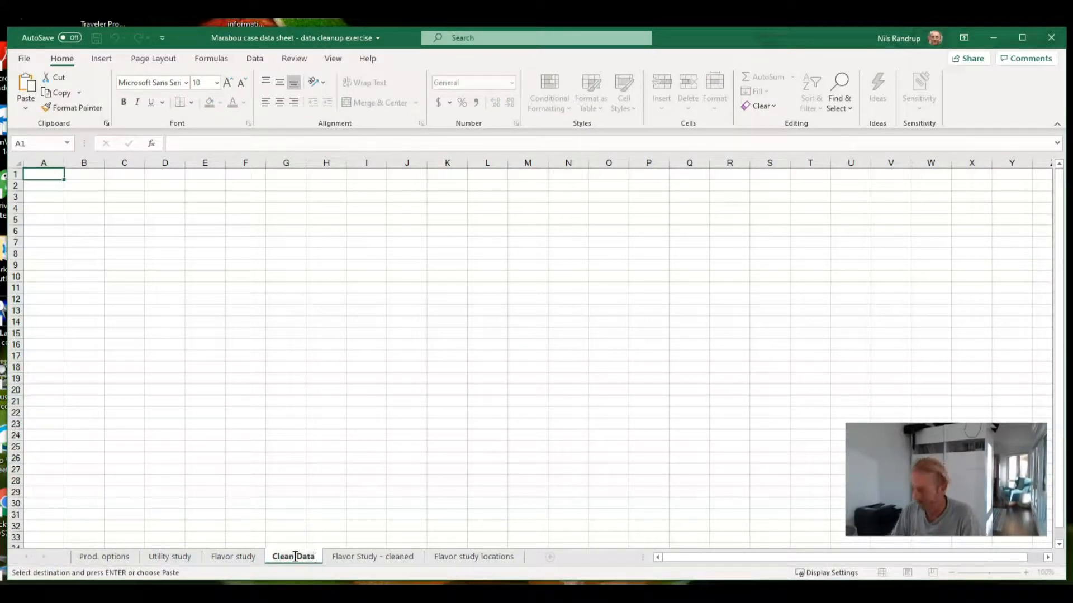
Paste the copied block into the Clean Data sheet from A1 as values with source formatting
key(Return)
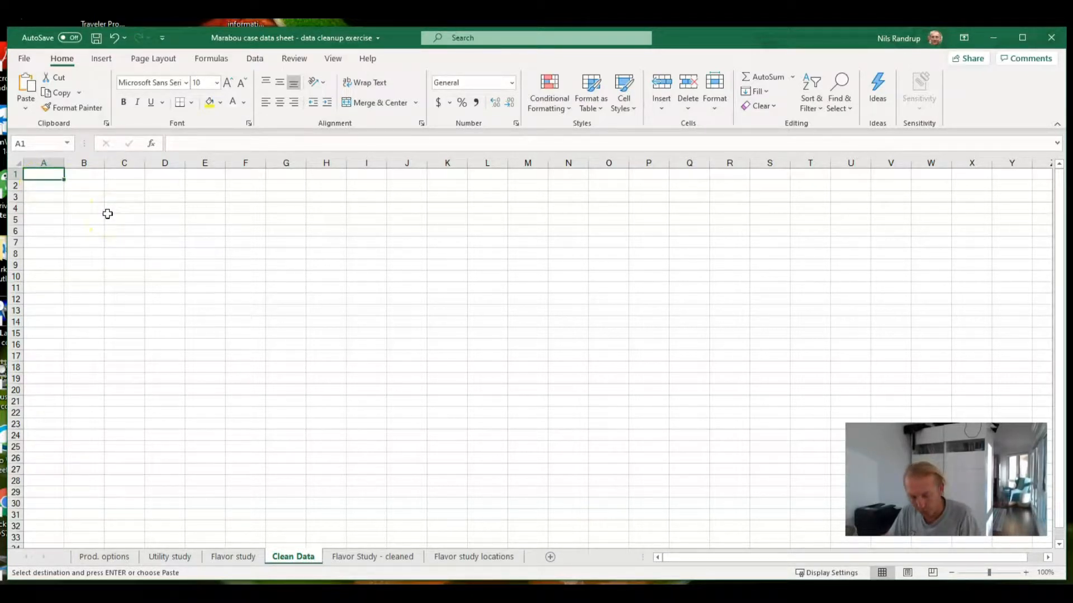
key(ctrl+v)
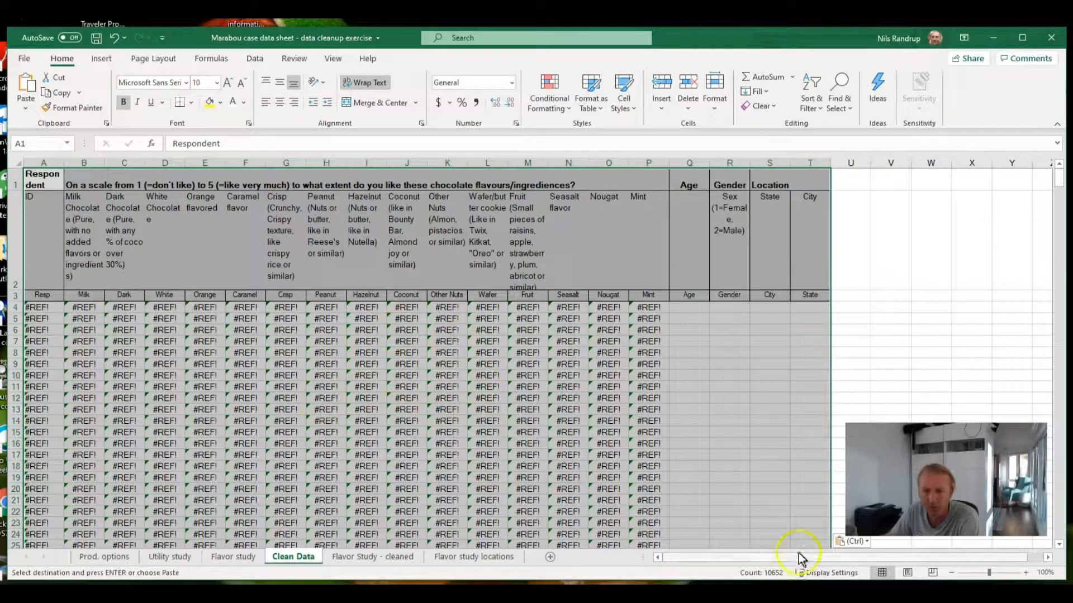
click(857, 541)
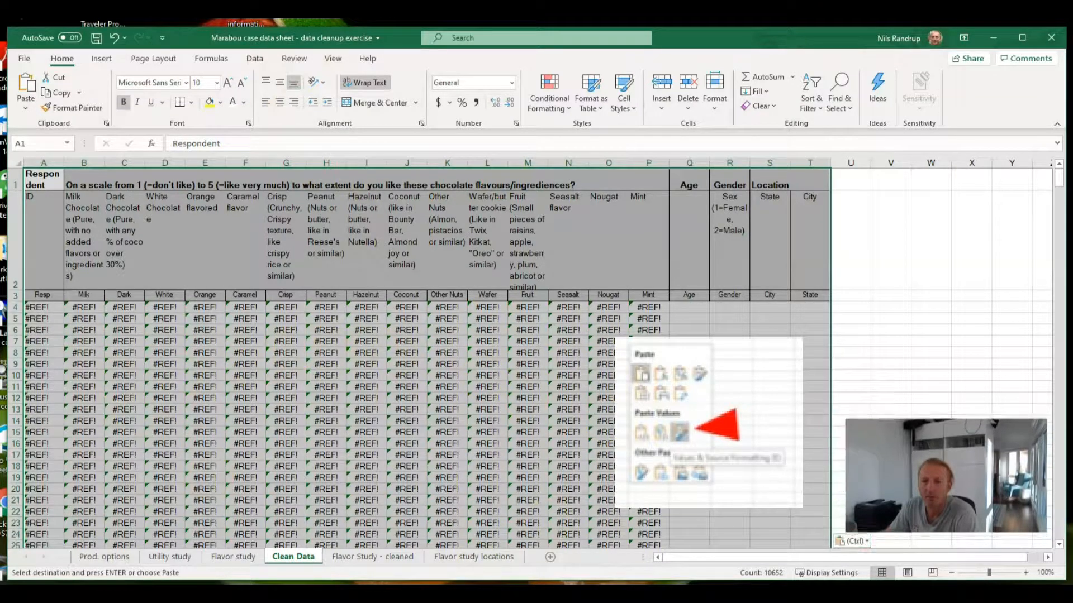
click(856, 542)
click(869, 542)
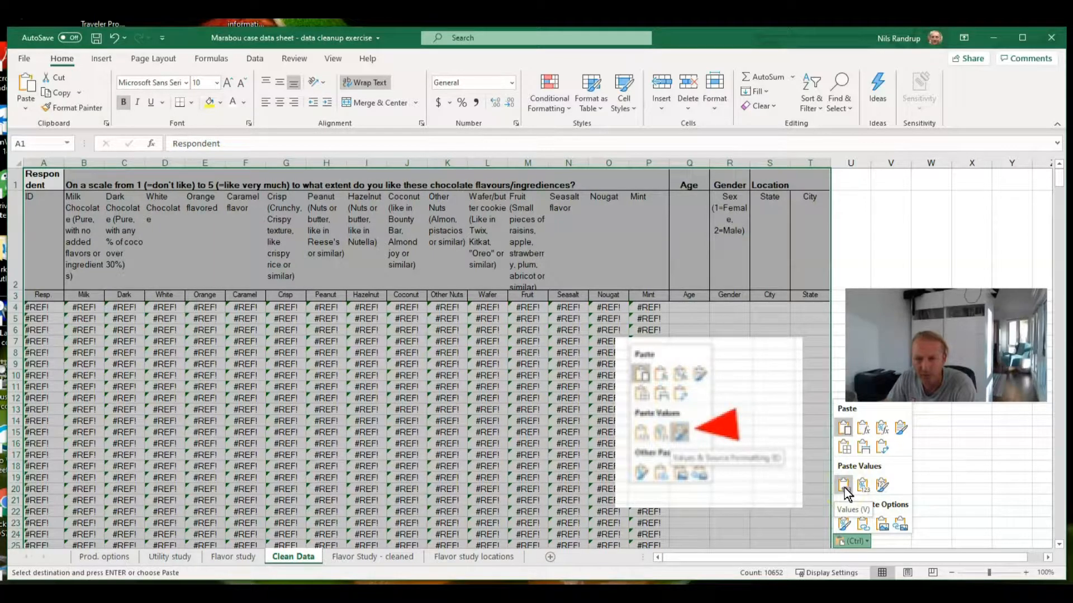
click(881, 485)
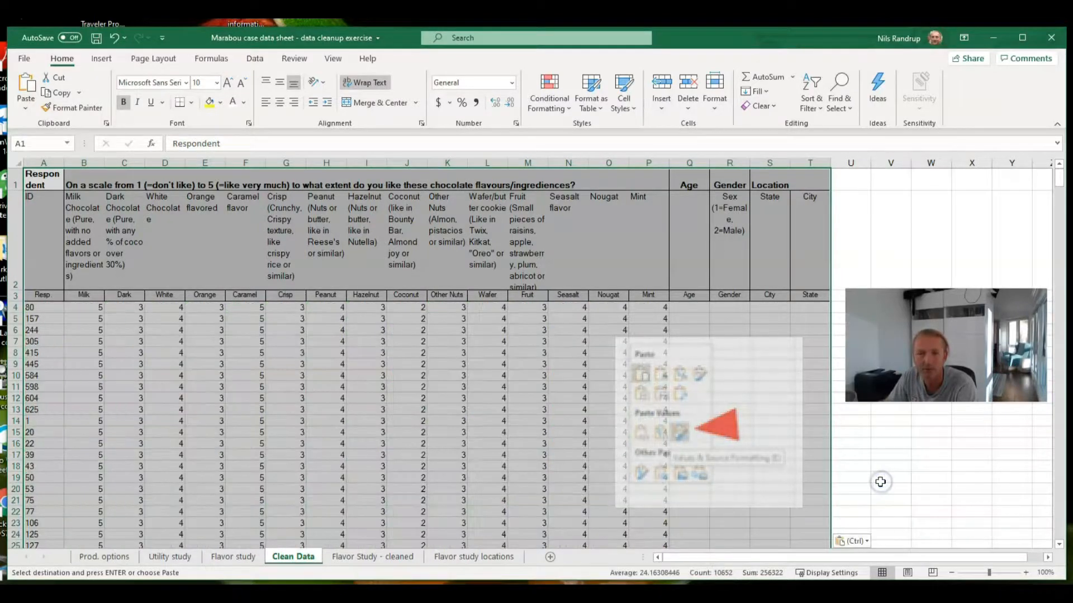
click(583, 309)
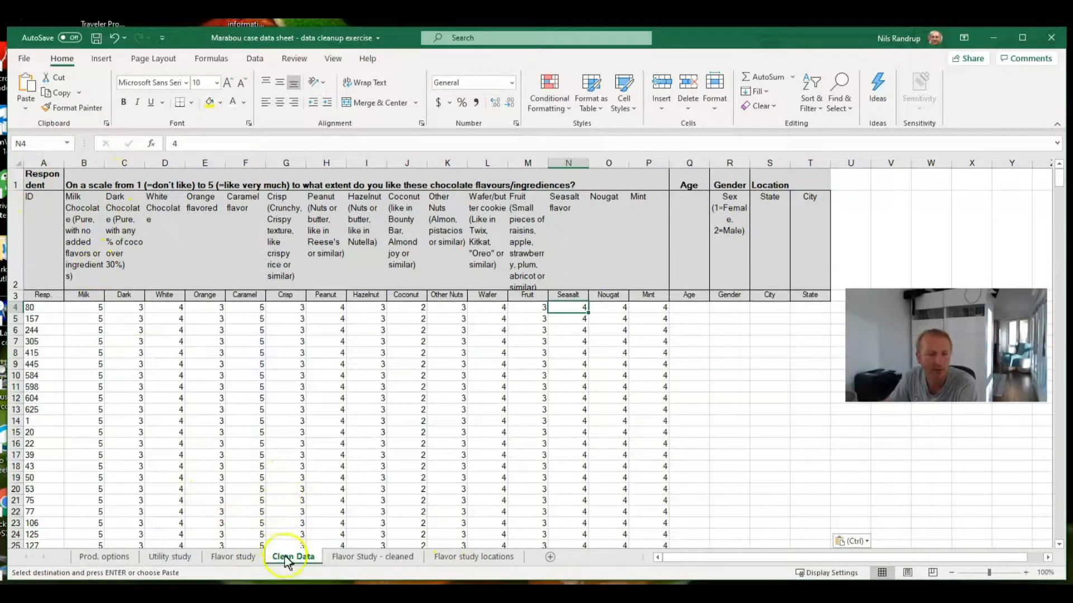
Compare the original Flavor study ratings and the error-count and median rows with the X4 formula column and the Clean Data sheet
click(226, 558)
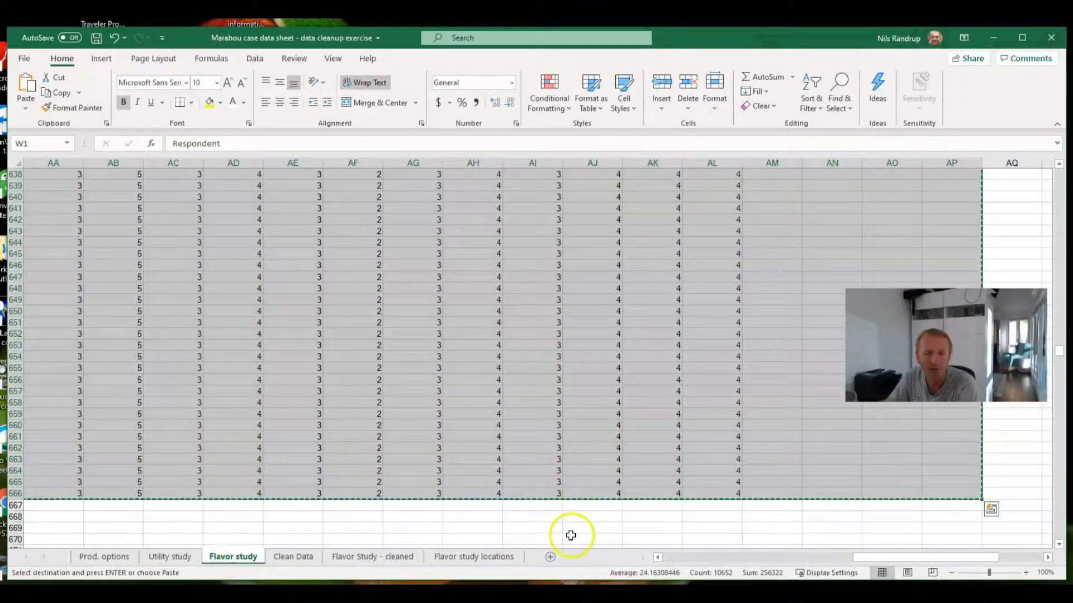
click(572, 537)
drag(1057, 352, 1063, 173)
drag(946, 558, 721, 555)
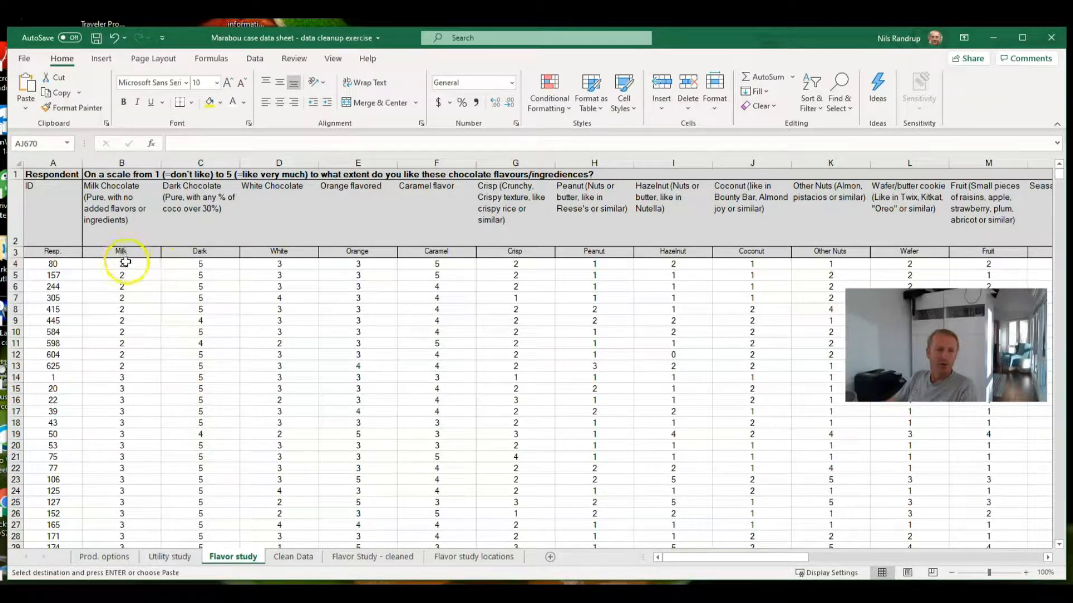
drag(121, 255, 101, 506)
key(ctrl+v)
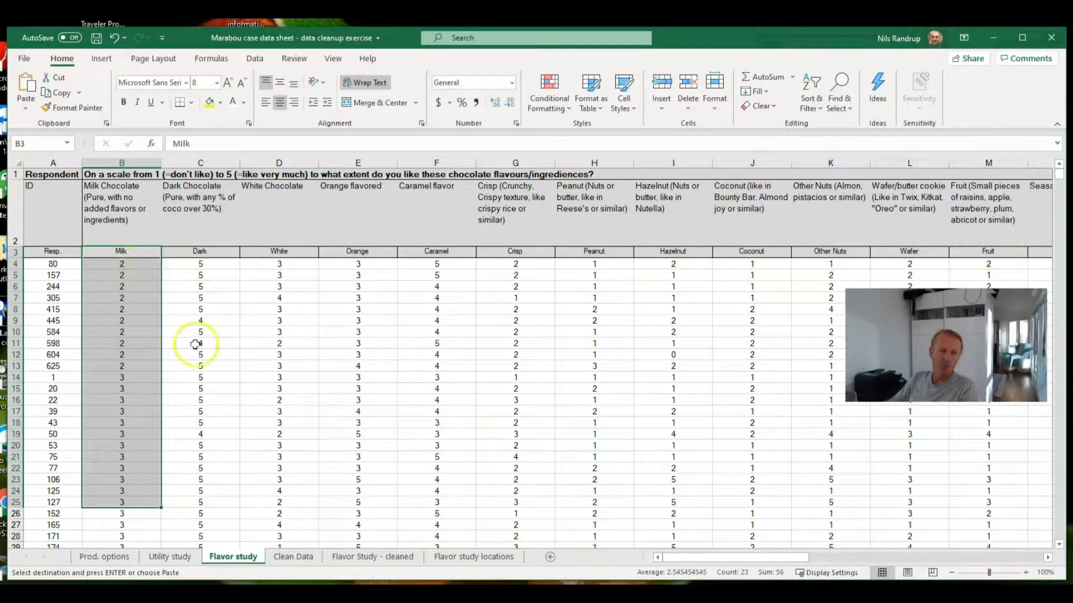
click(207, 445)
scroll(210, 454, down, 5)
scroll(210, 454, down, 20)
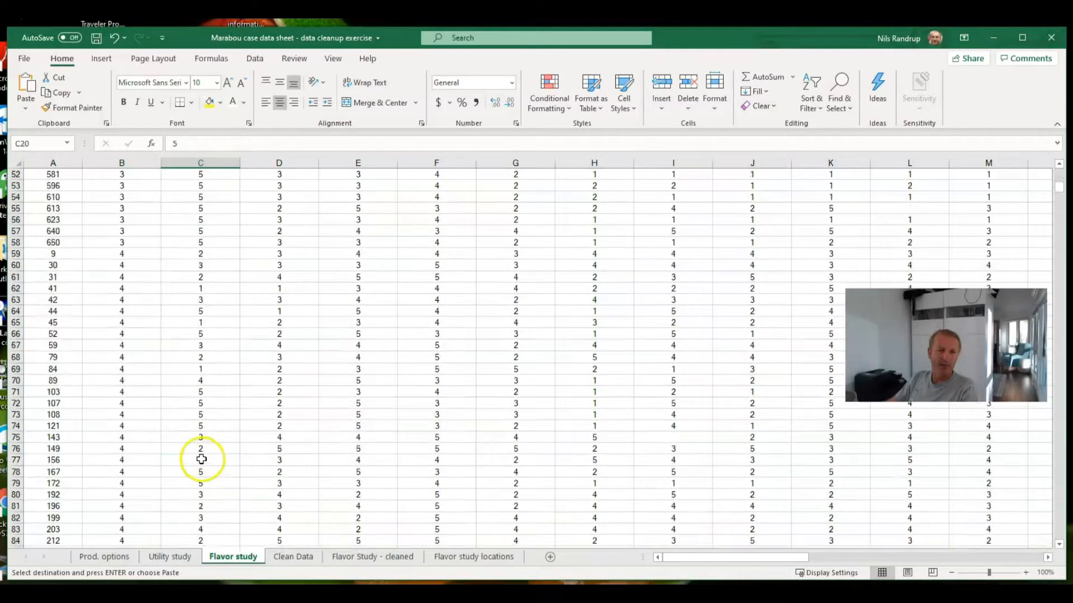
scroll(202, 467, down, 20)
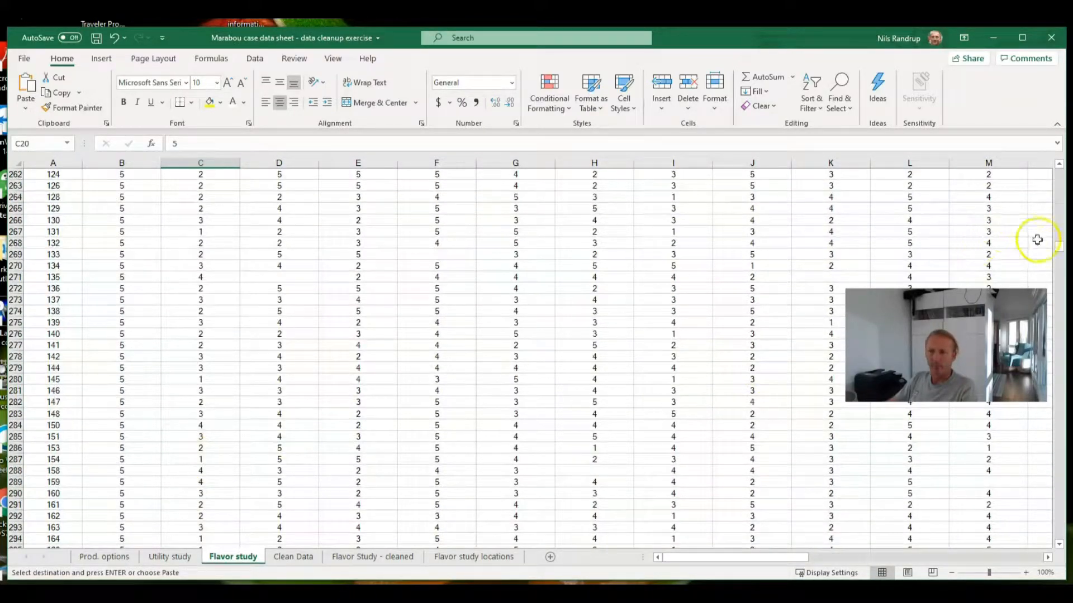
drag(1059, 246, 1065, 357)
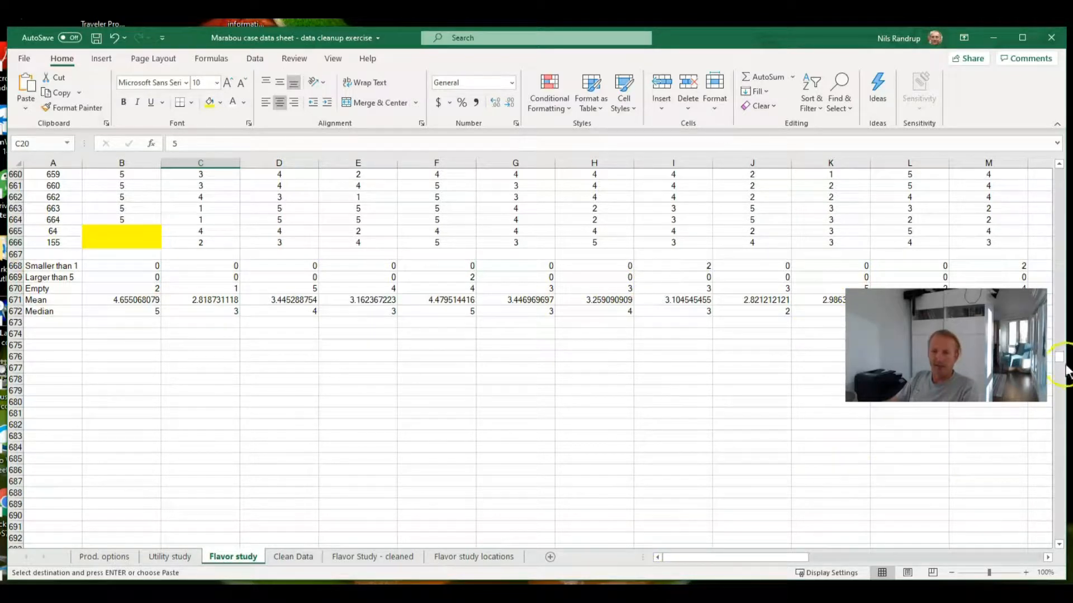
drag(1060, 363, 1064, 171)
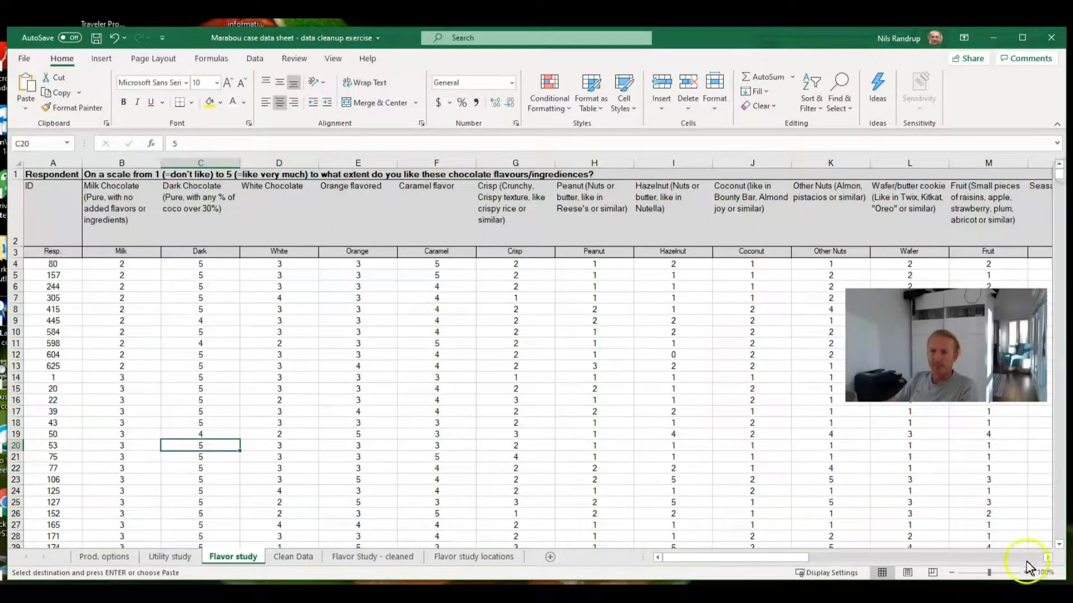
click(1026, 559)
click(631, 264)
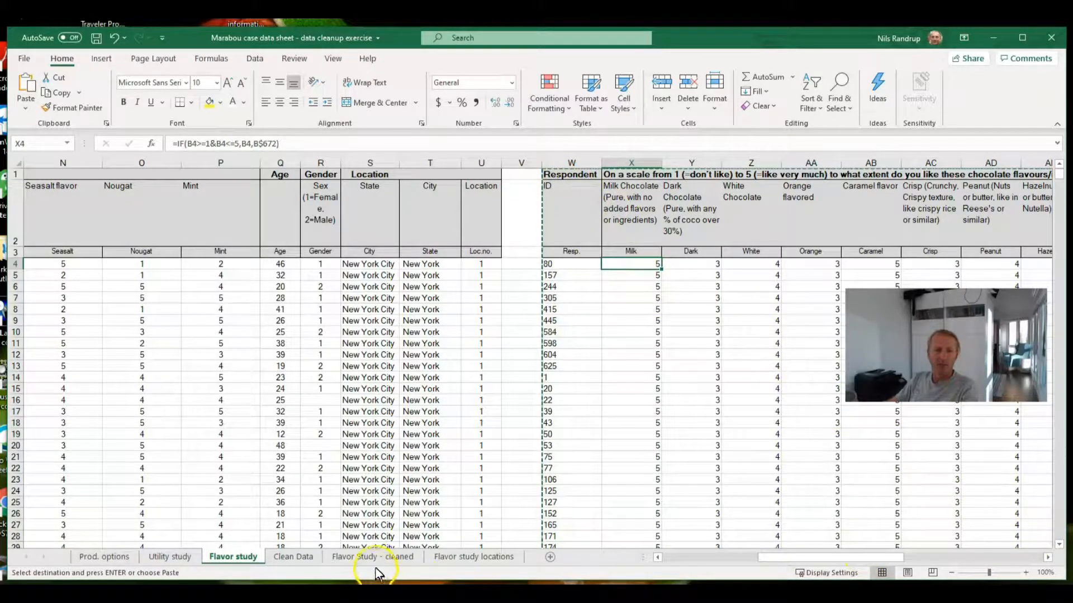
click(305, 557)
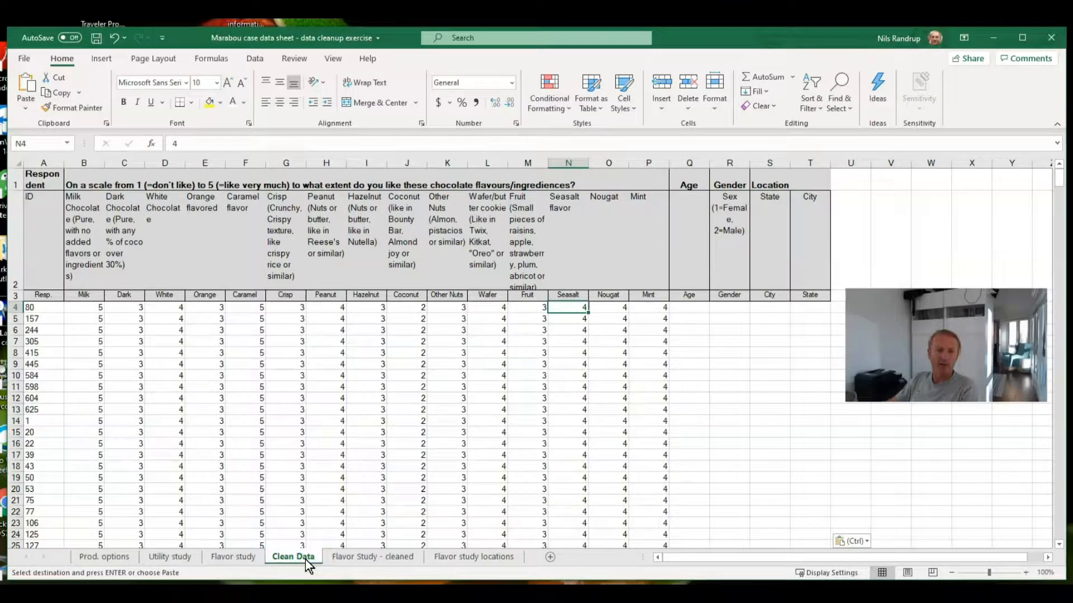
Add the label "How many?" in A673 below the Median row of the Flavor study sheet
click(239, 556)
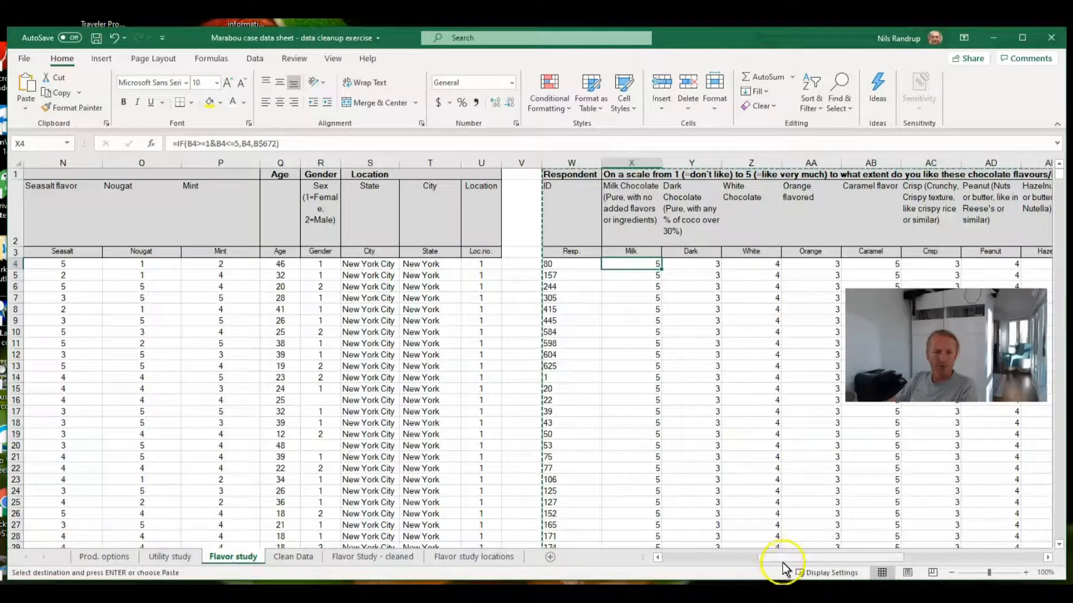
drag(775, 557, 677, 557)
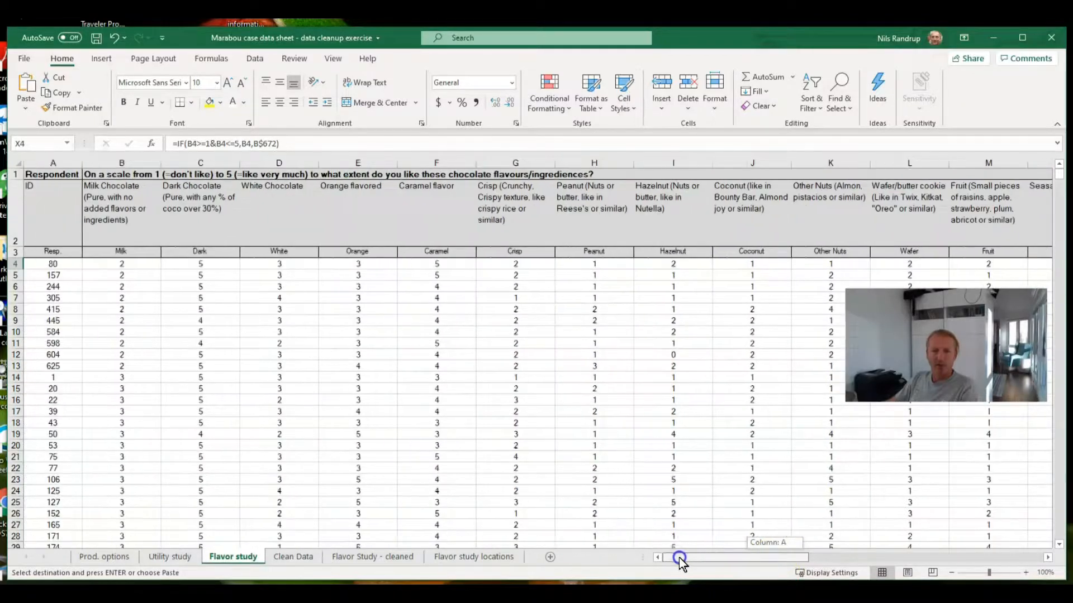
scroll(376, 415, down, 5)
scroll(376, 415, down, 20)
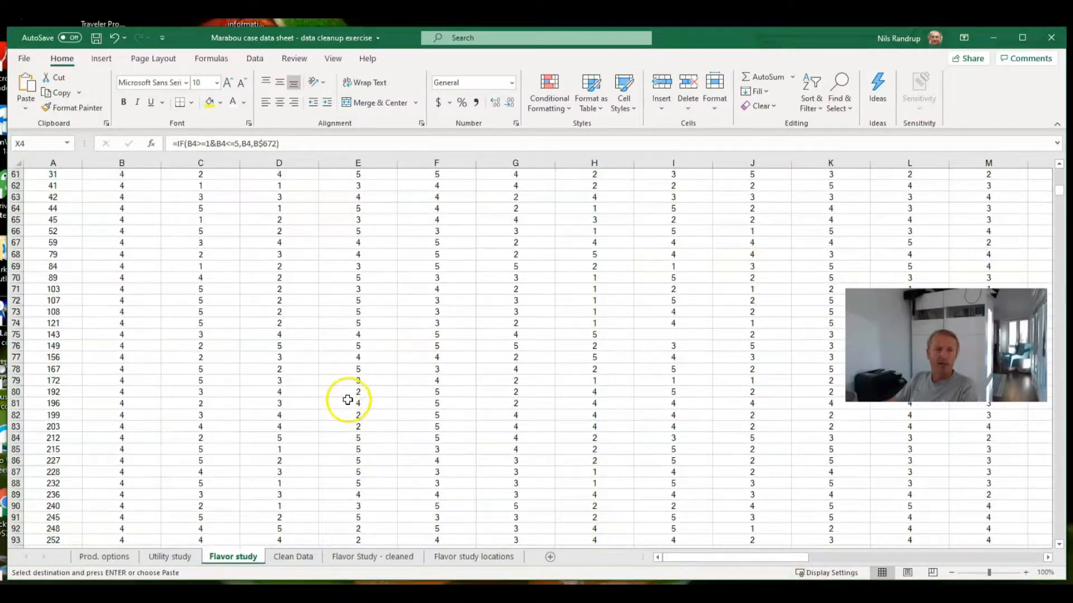
scroll(347, 399, down, 14)
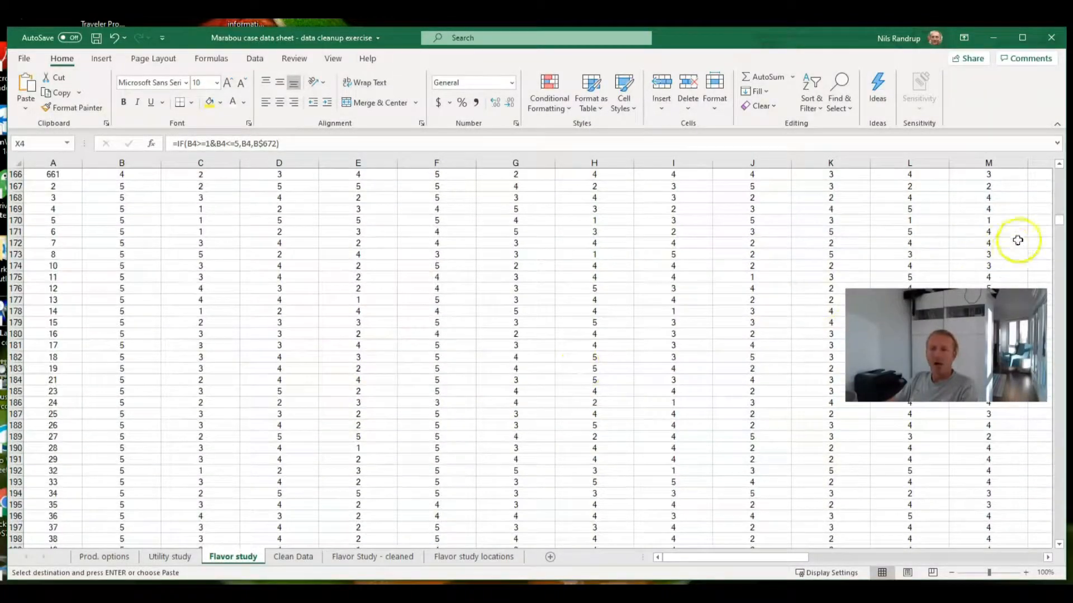
drag(1061, 218, 1060, 352)
click(473, 413)
click(50, 425)
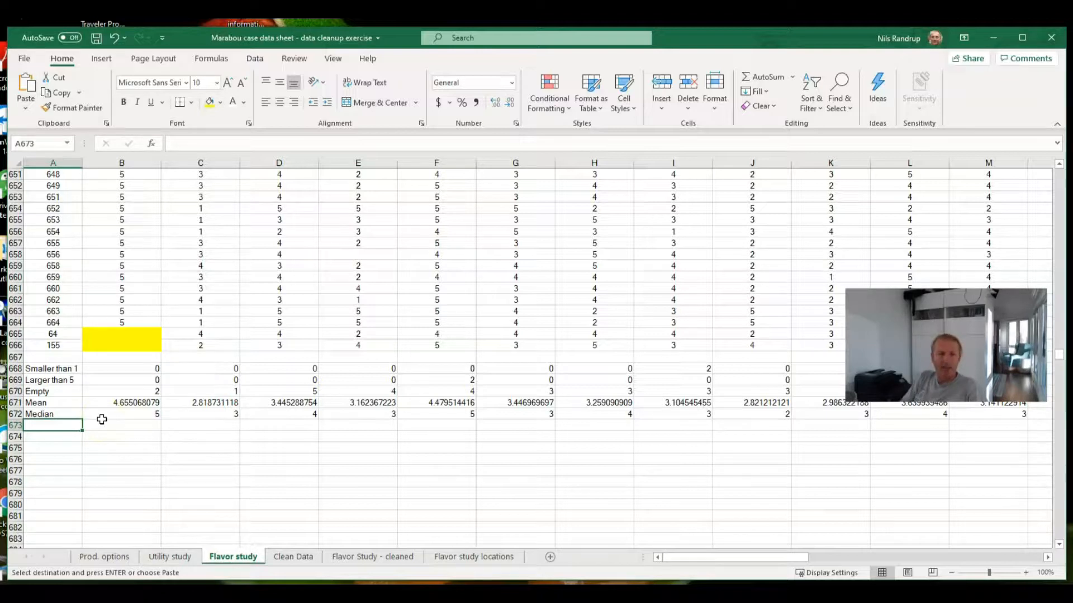
text(H)
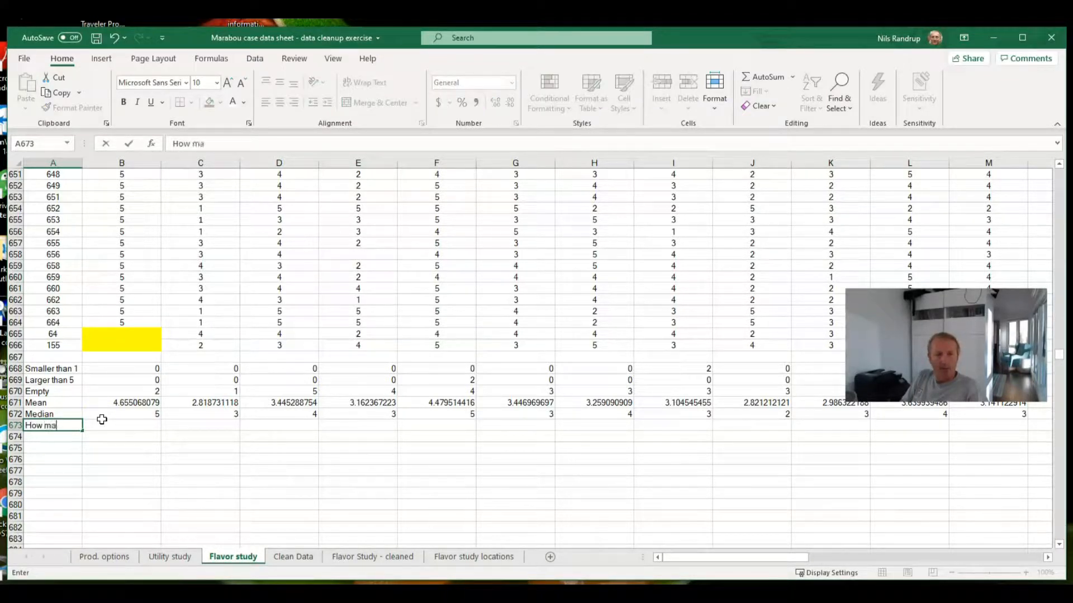
text(ow man)
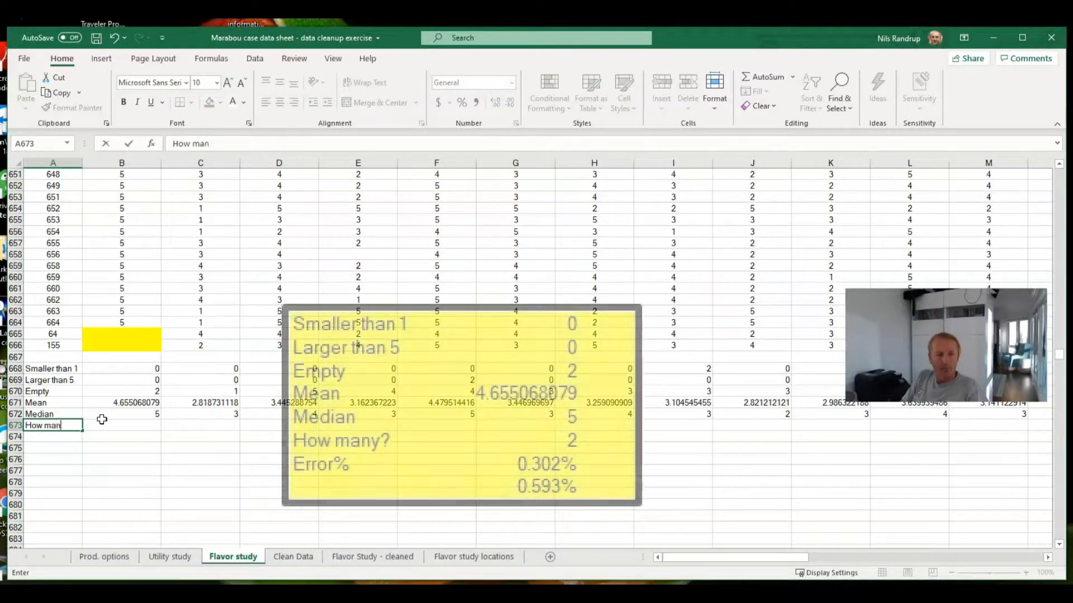
text(y?)
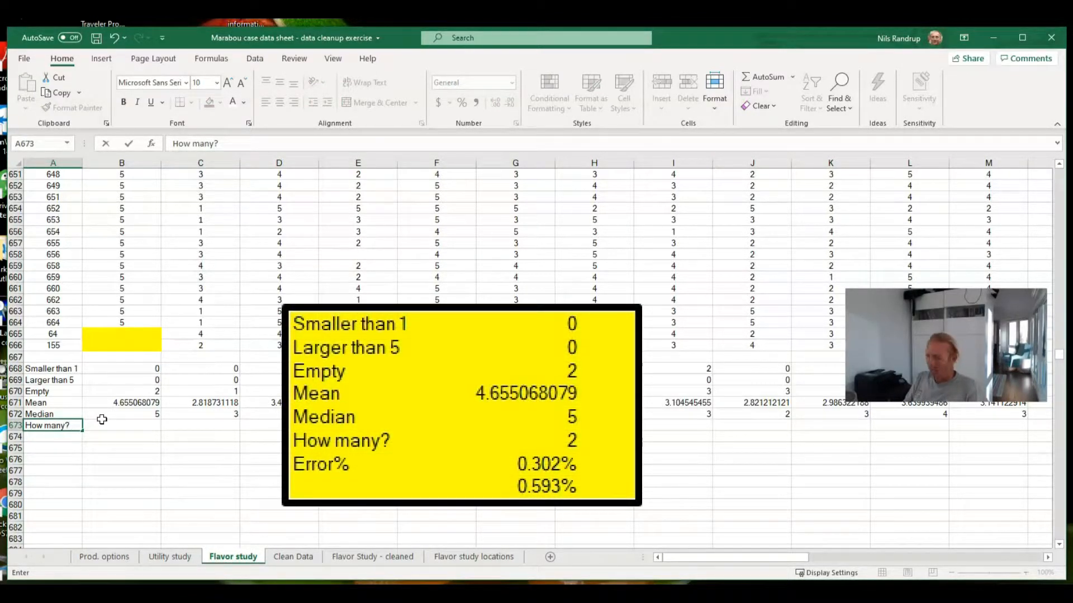
Enter the formula =B668+B669+B670 in B673 to total the Milk column's out-of-range and empty ratings
click(103, 423)
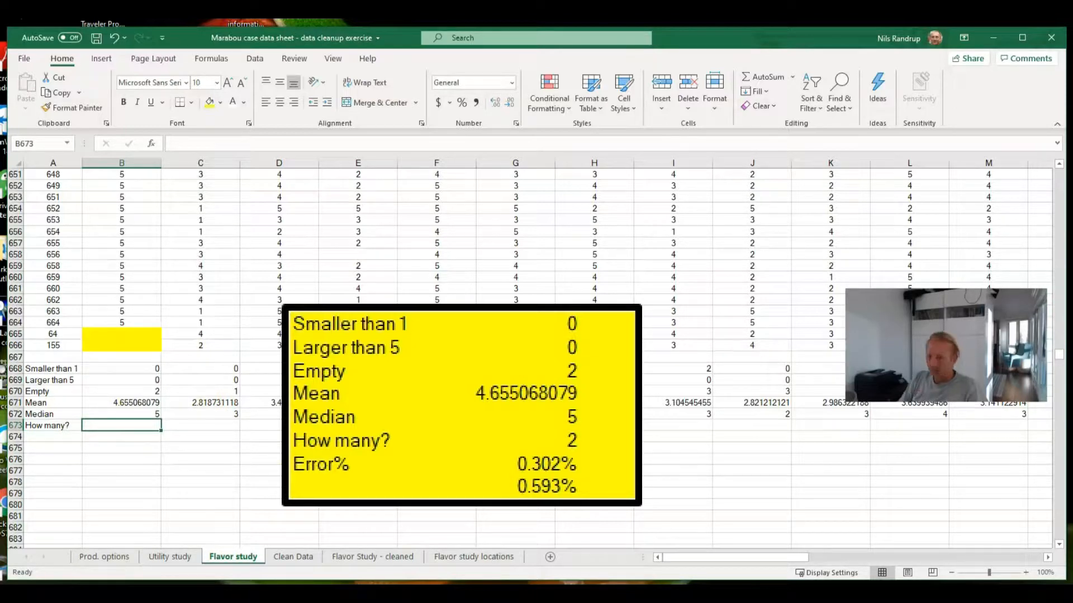
text(=)
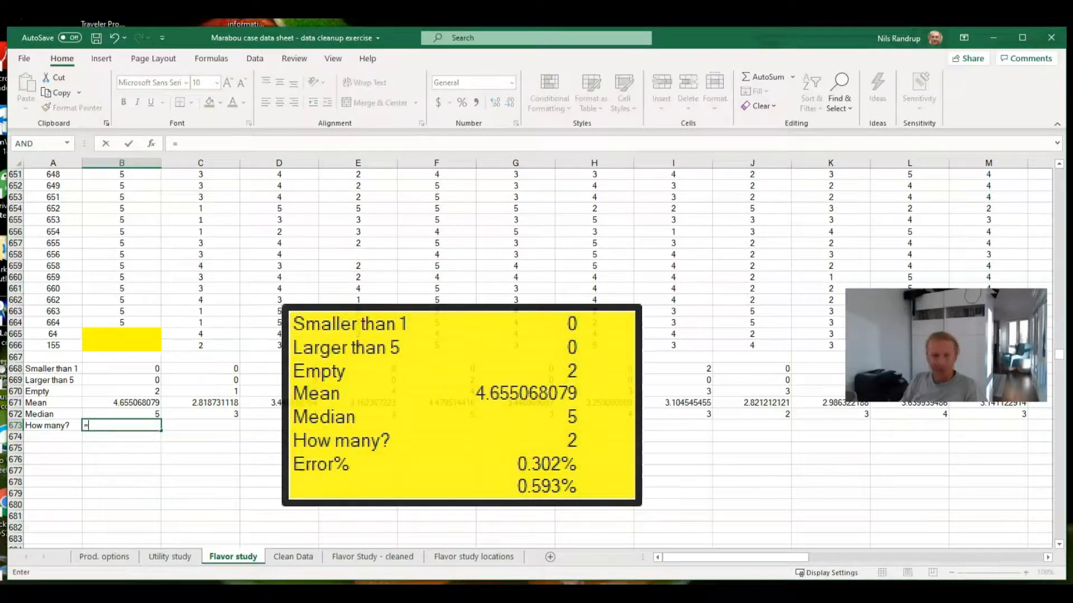
click(142, 368)
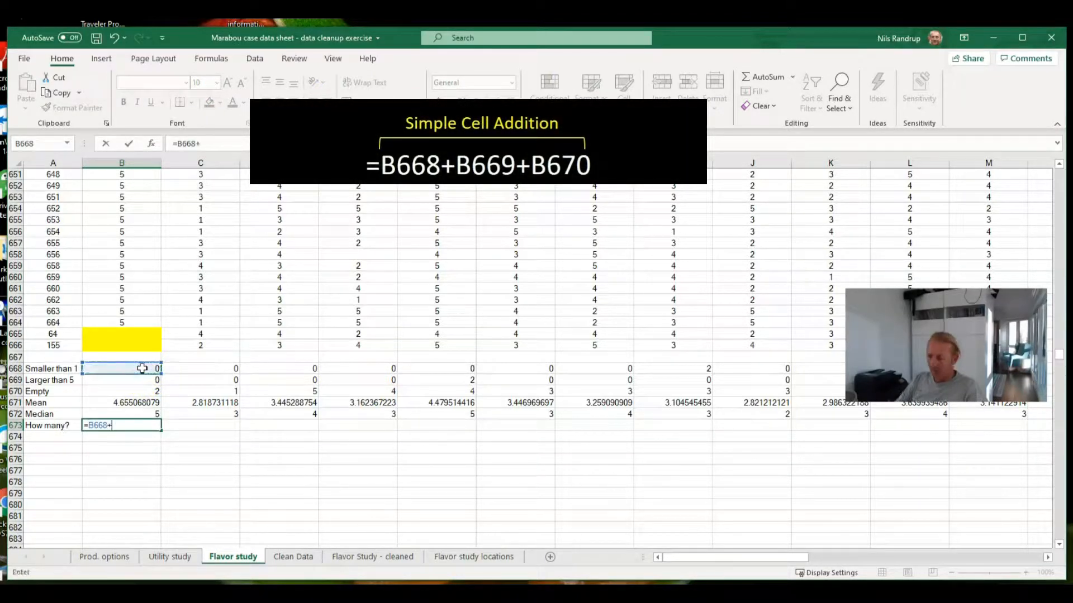
text(+)
click(125, 382)
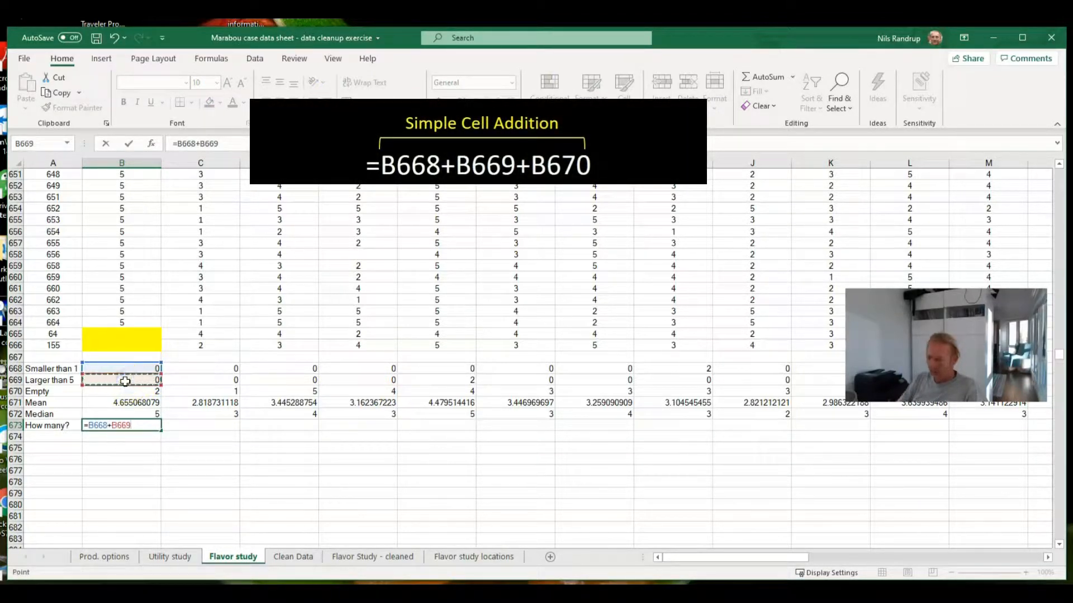
click(142, 392)
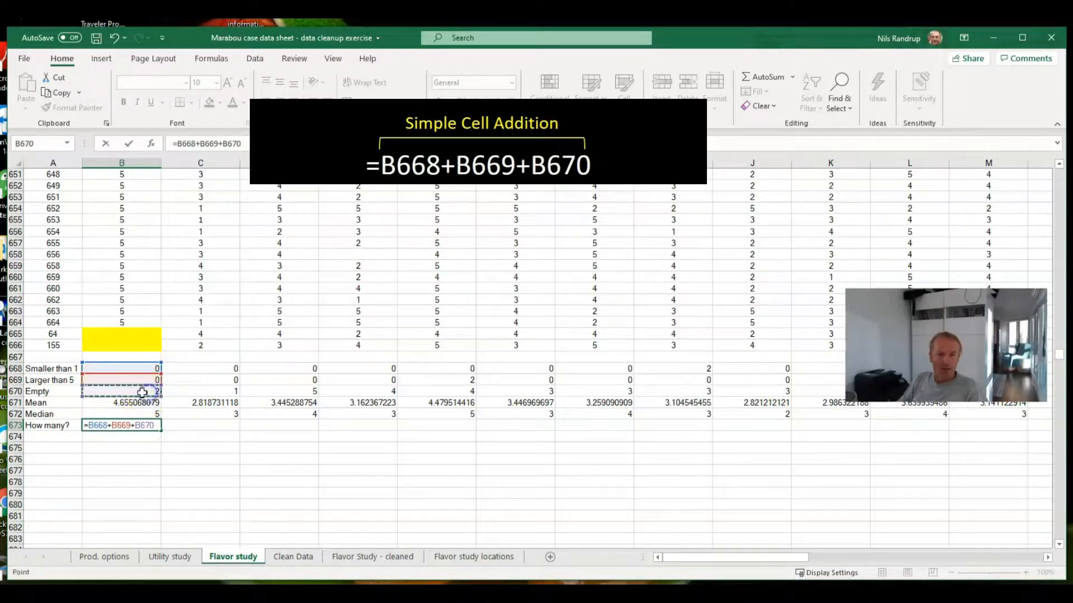
text(+)
key(Return)
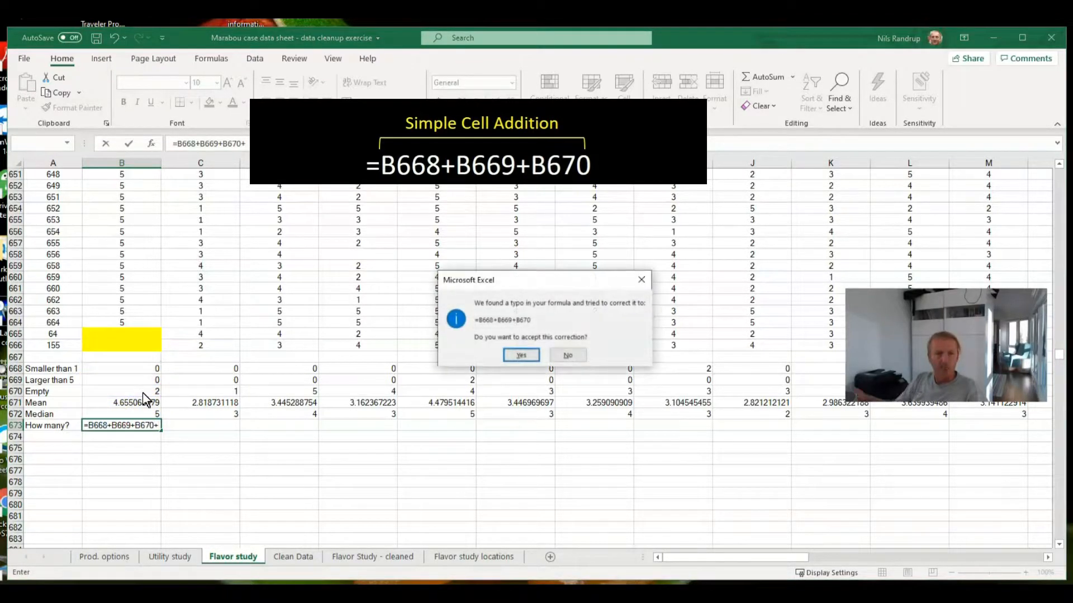
click(517, 355)
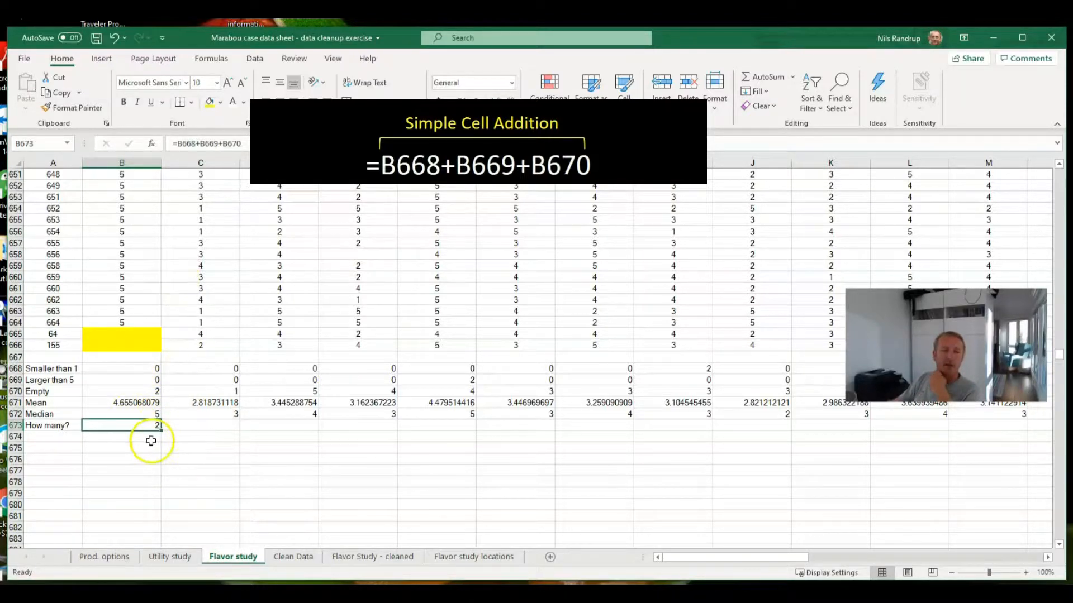
Add the label "Error%" in A674 under "How many?"
click(58, 437)
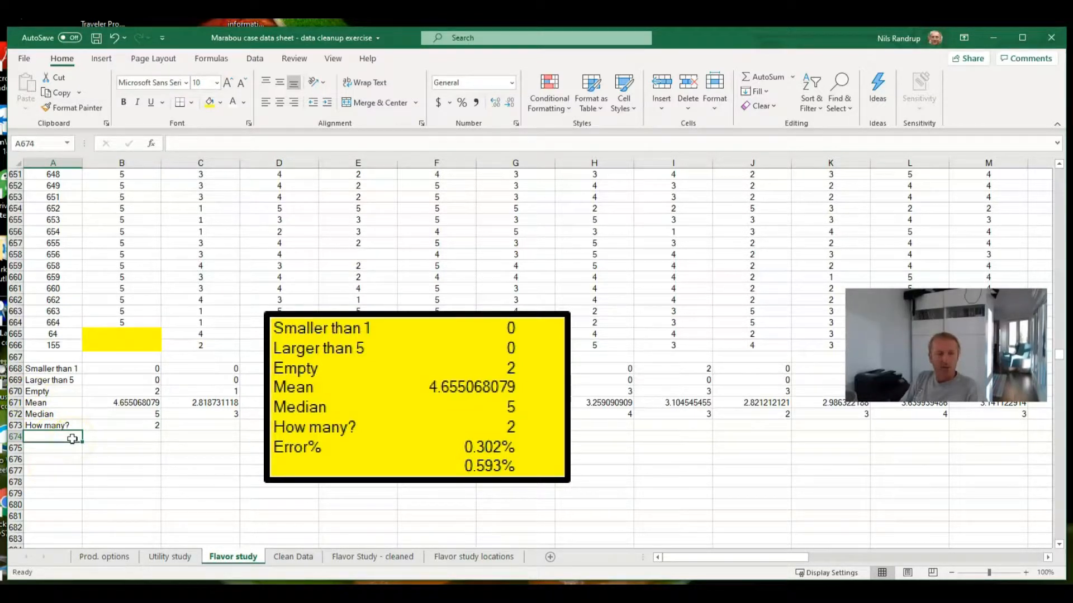
text(Error%)
key(Return)
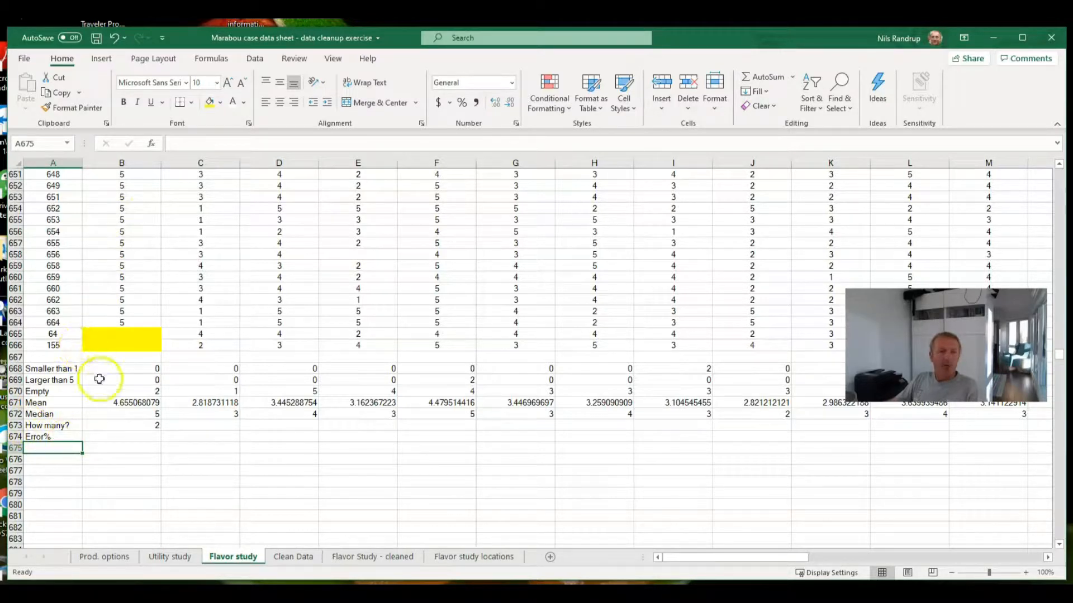
click(173, 557)
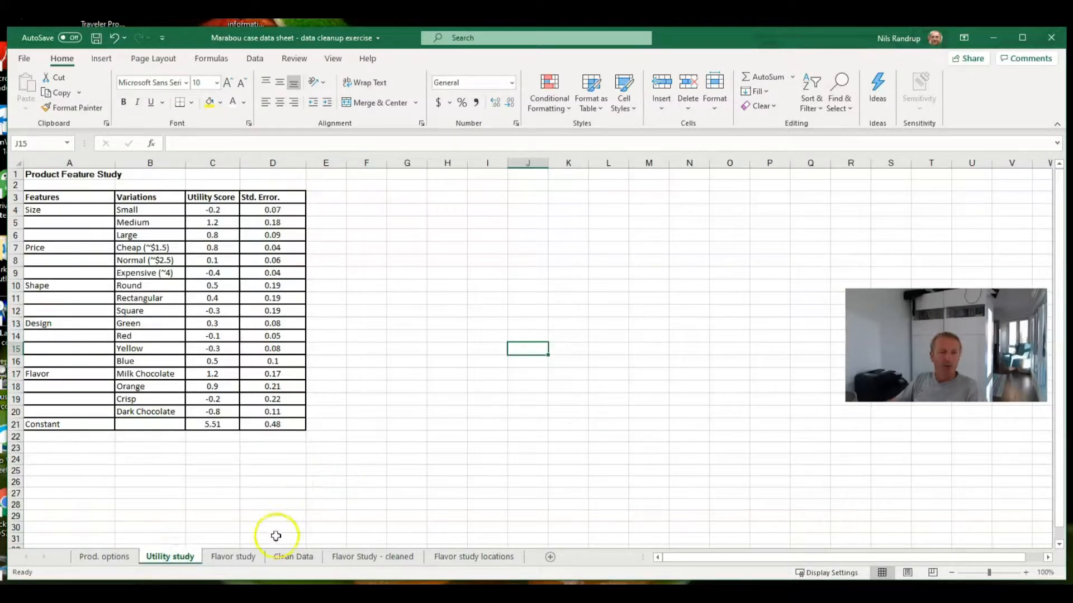
click(207, 557)
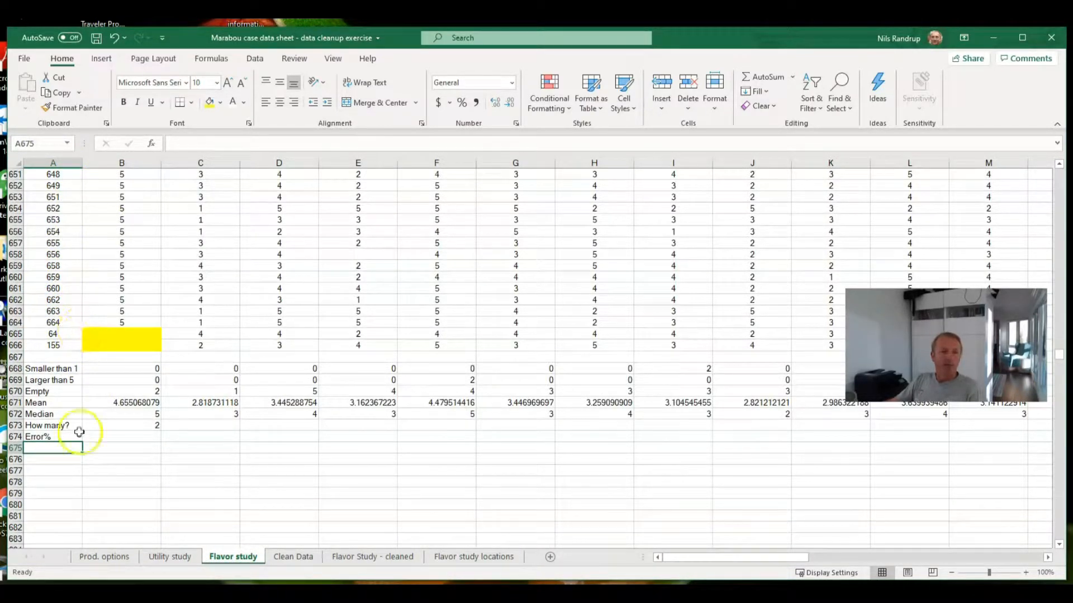
click(149, 451)
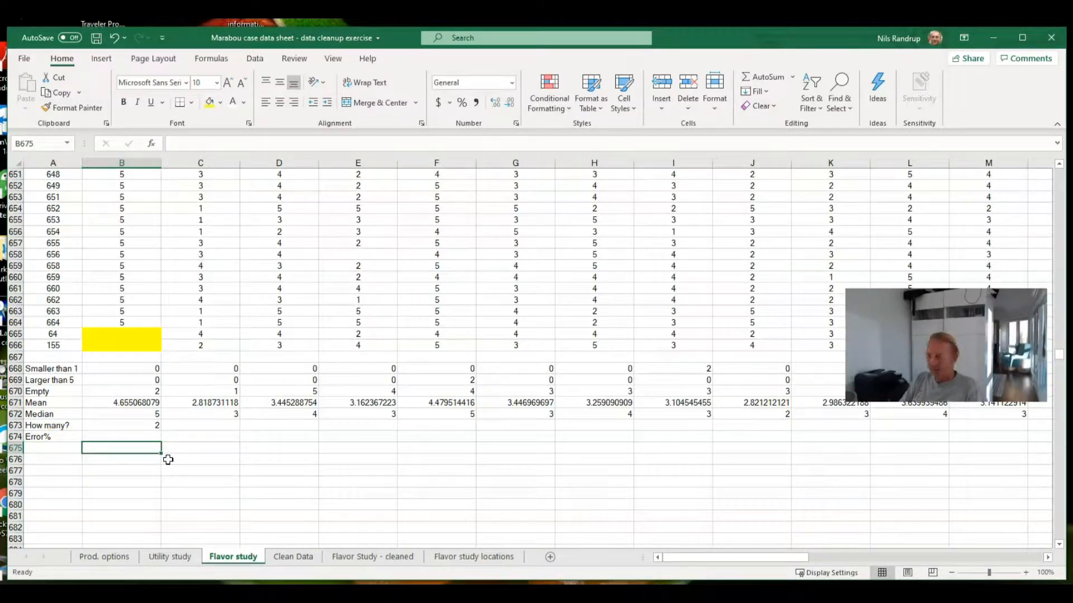
Enter =COUNT(A4:A666) in B675 to count the respondents in column A
text(=)
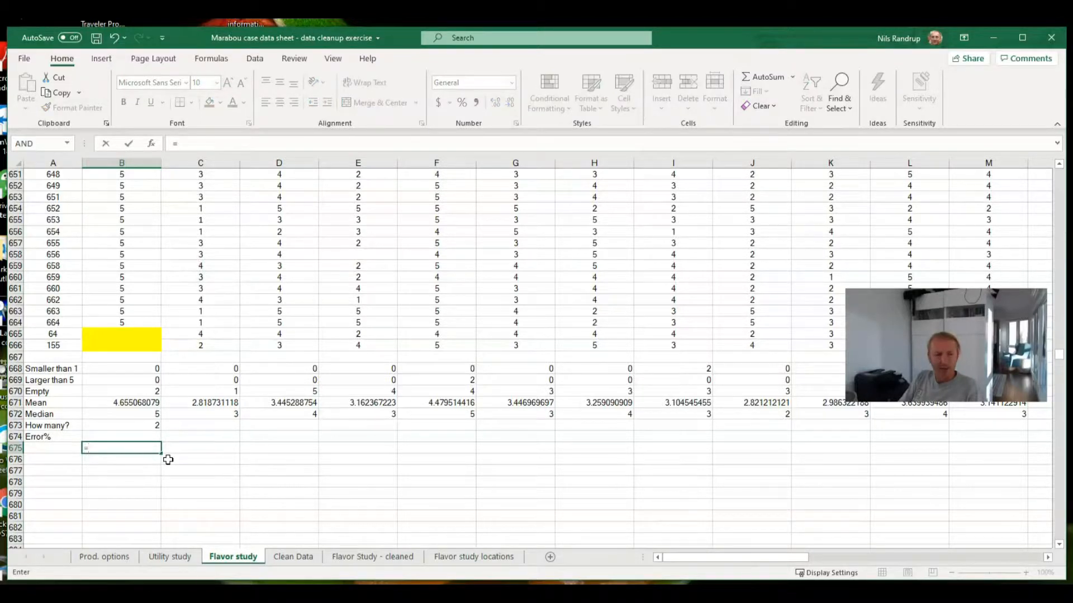
text(count()
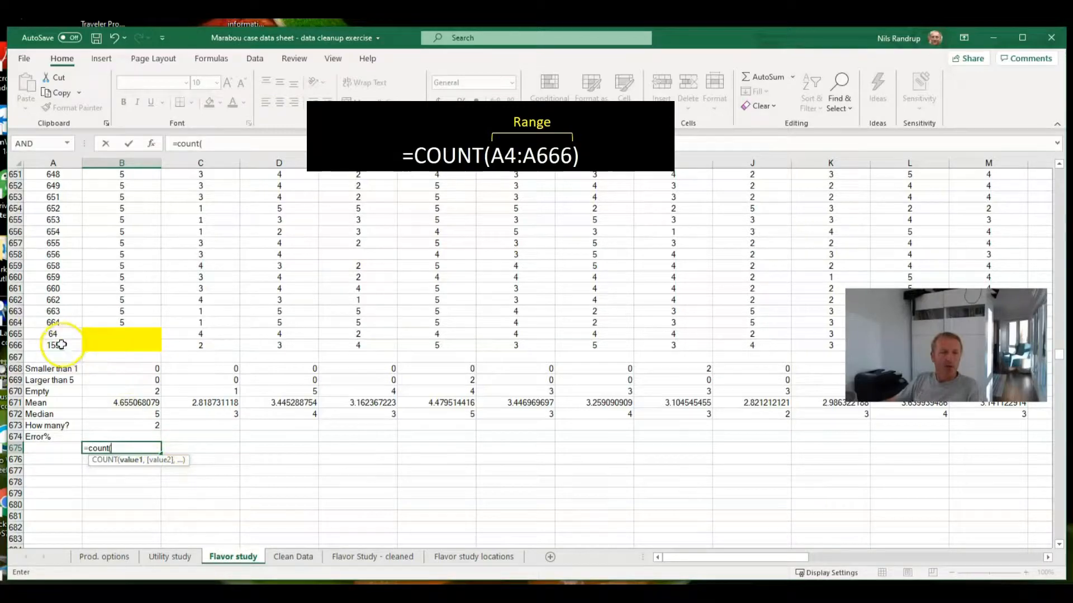
drag(60, 344, 50, 269)
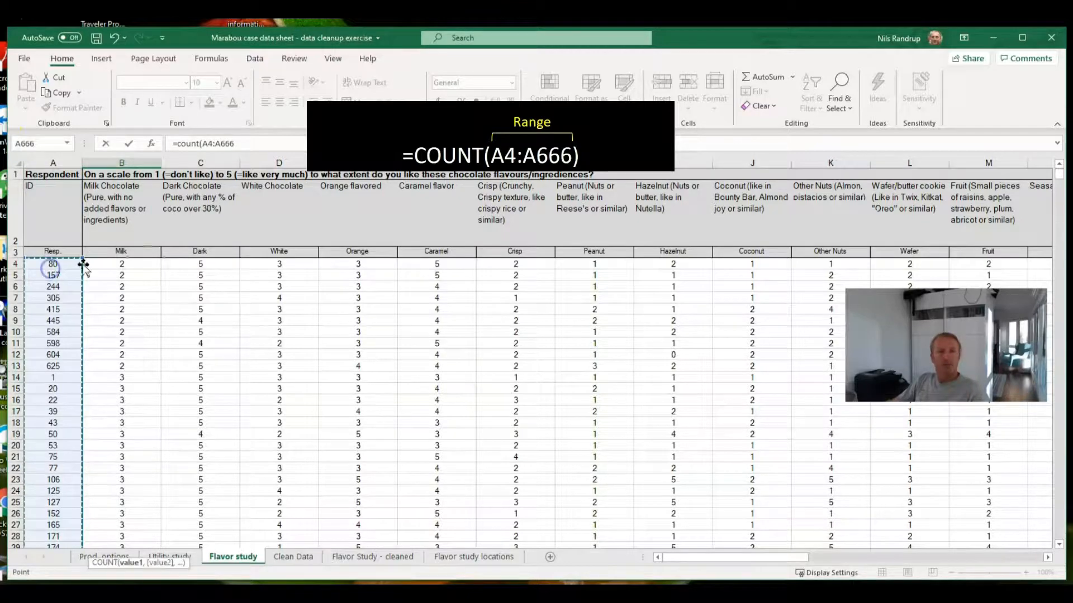
text())
key(Return)
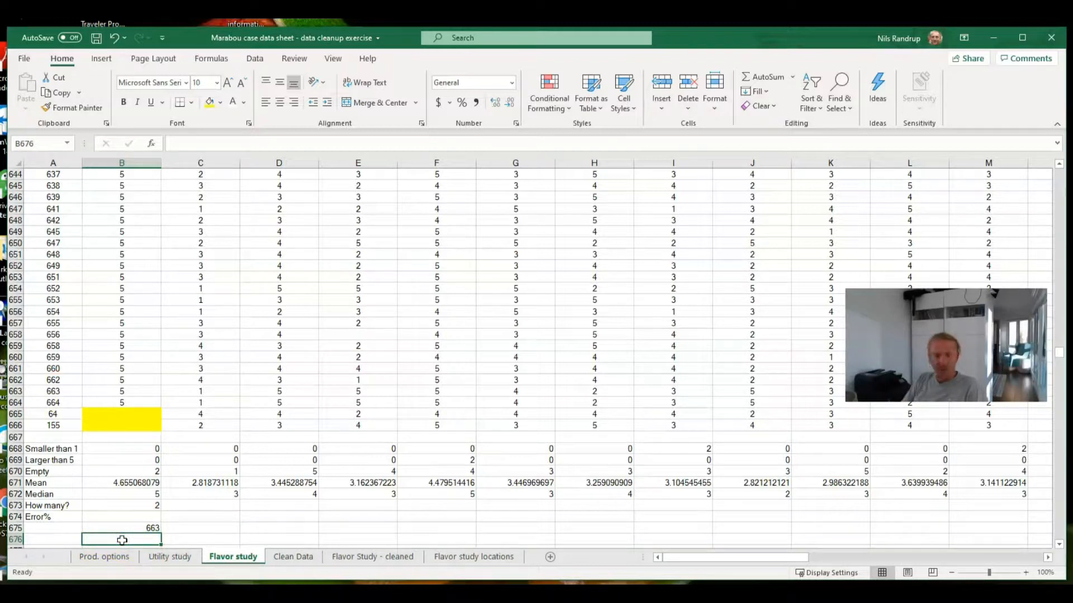
Enter =COUNTBLANK(A4:A666) in B676 to check the respondent ID column for empty cells
text(=)
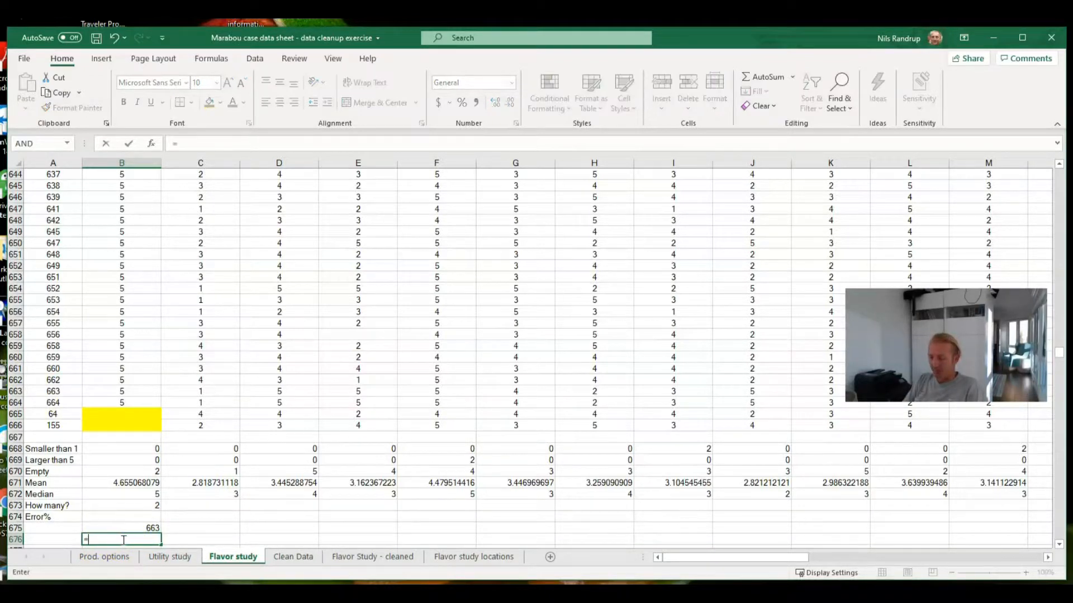
text(cou)
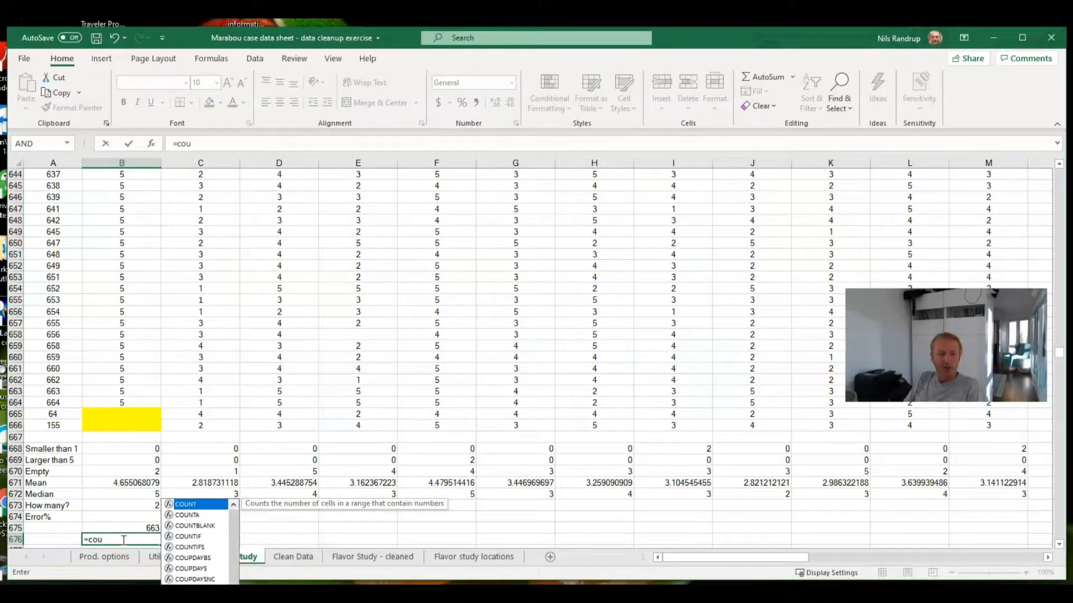
click(191, 514)
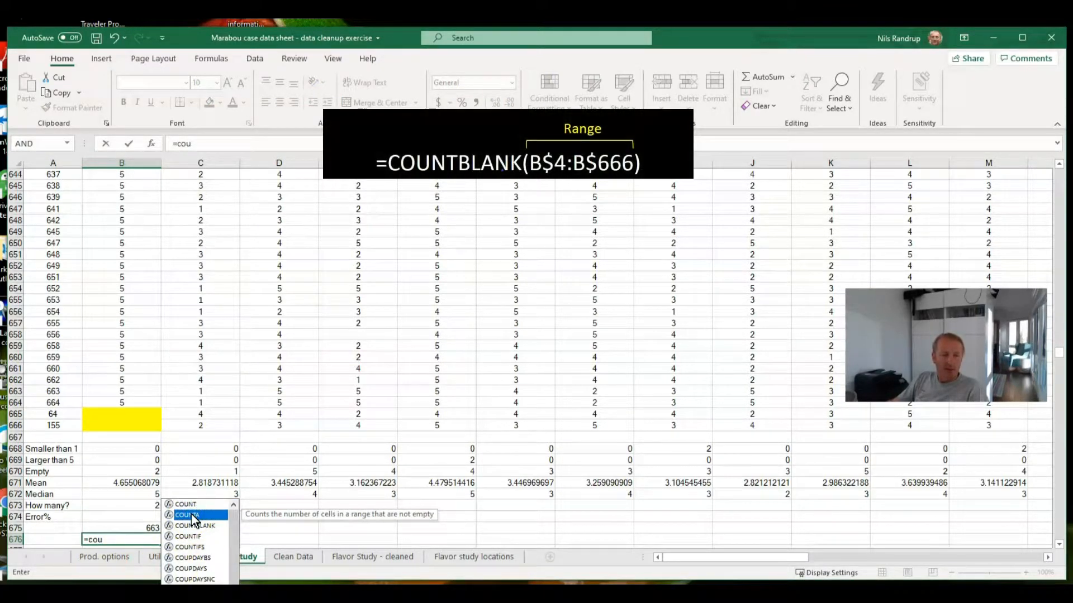
click(205, 527)
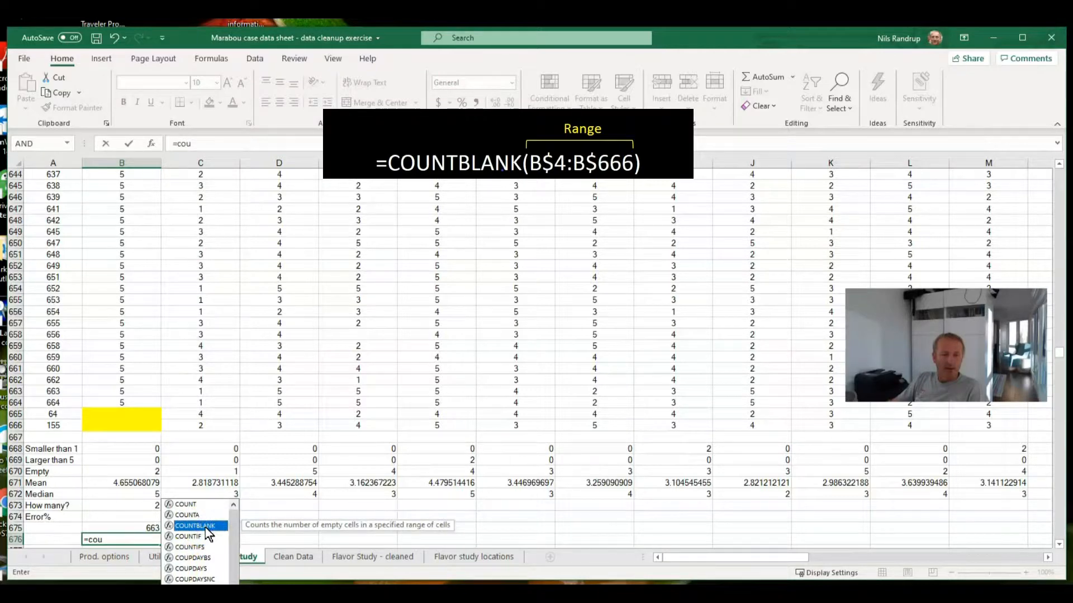
double_click(205, 527)
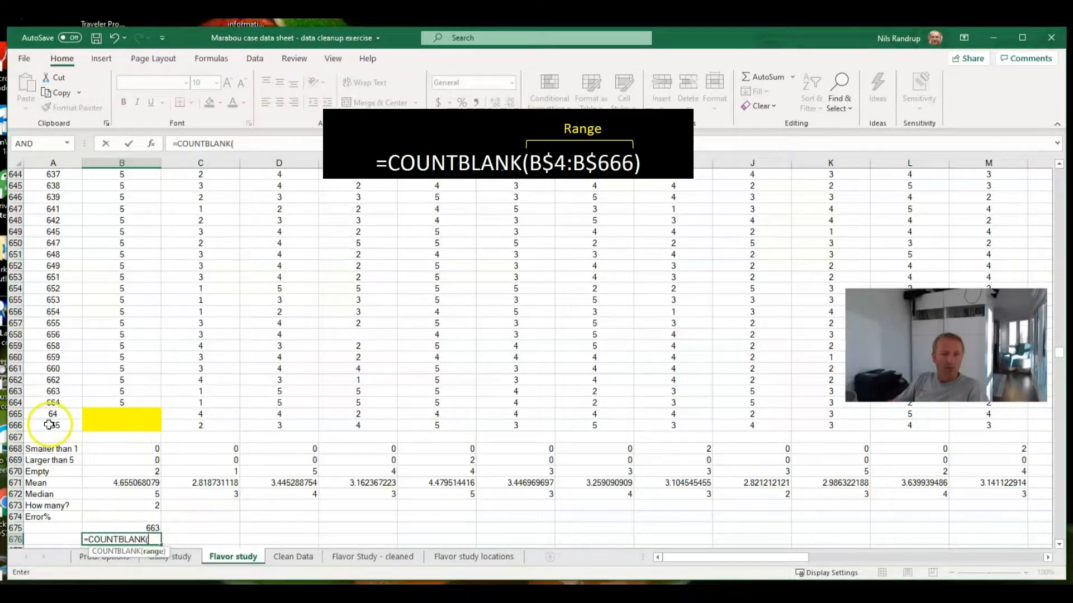
drag(51, 427, 52, 264)
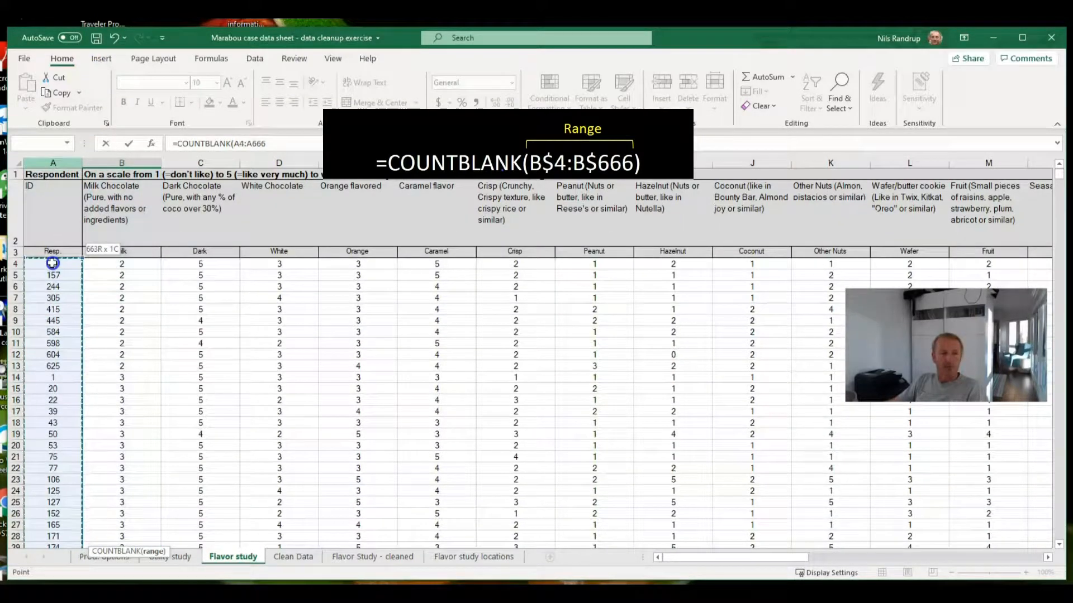
click(285, 146)
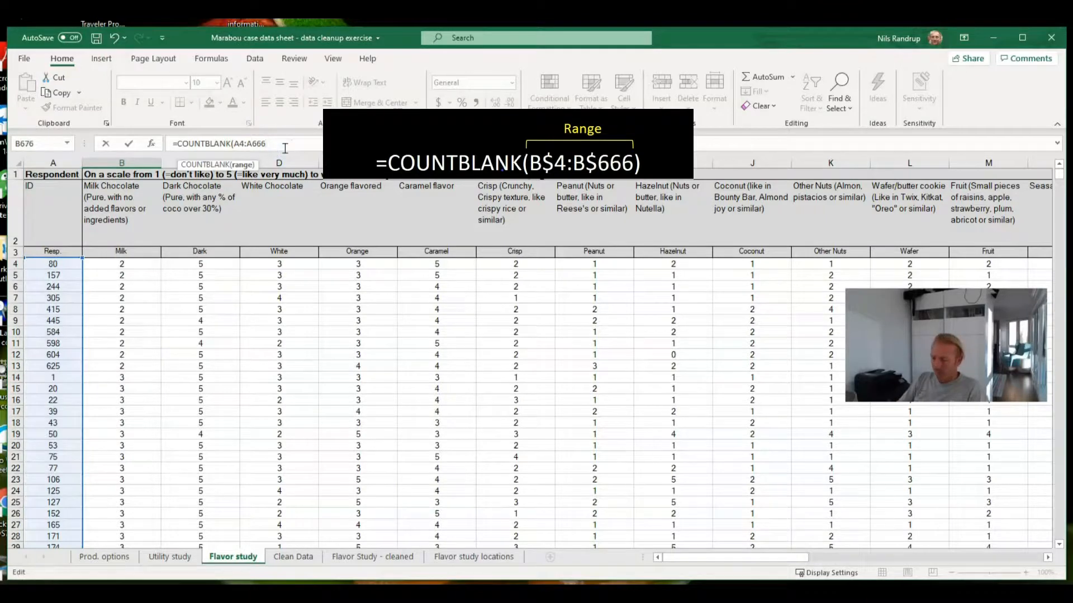
key(Return)
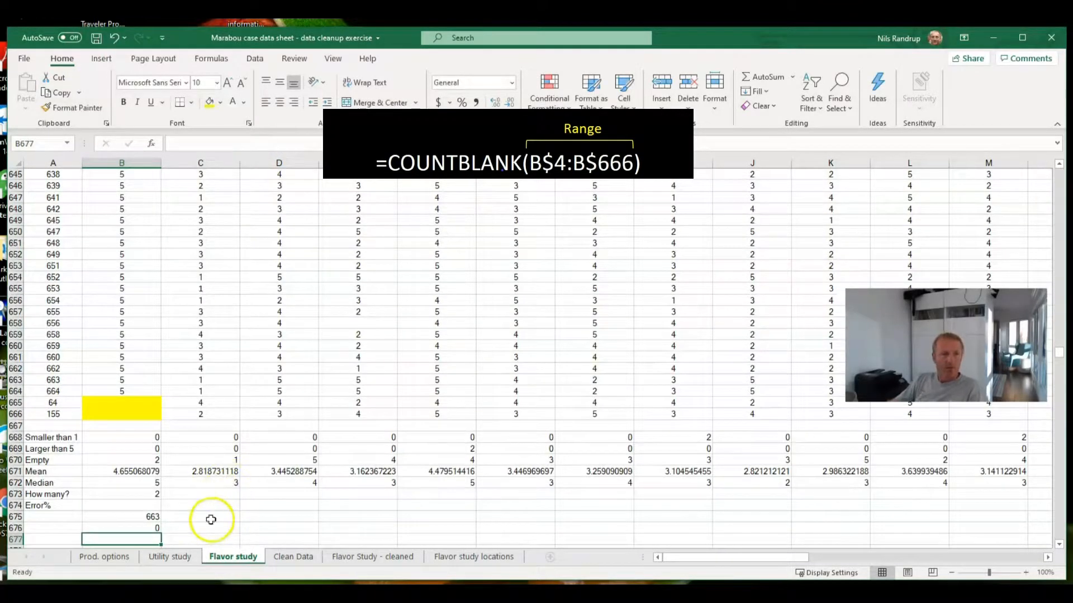
scroll(193, 503, down, 1)
click(152, 491)
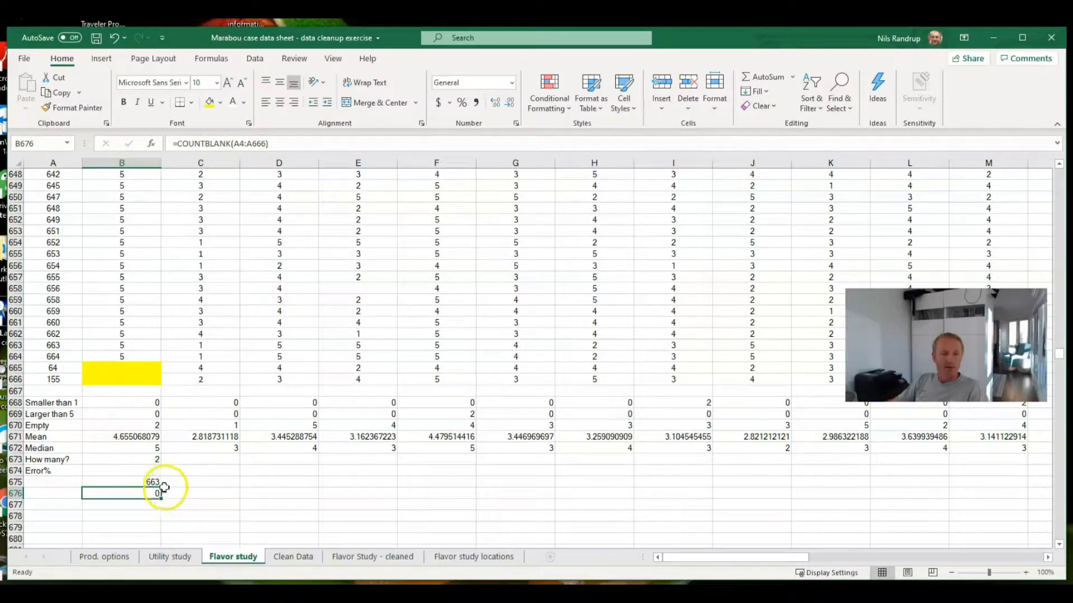
Enter =B673/B675 in B674 to calculate the Milk column's error percentage
click(140, 471)
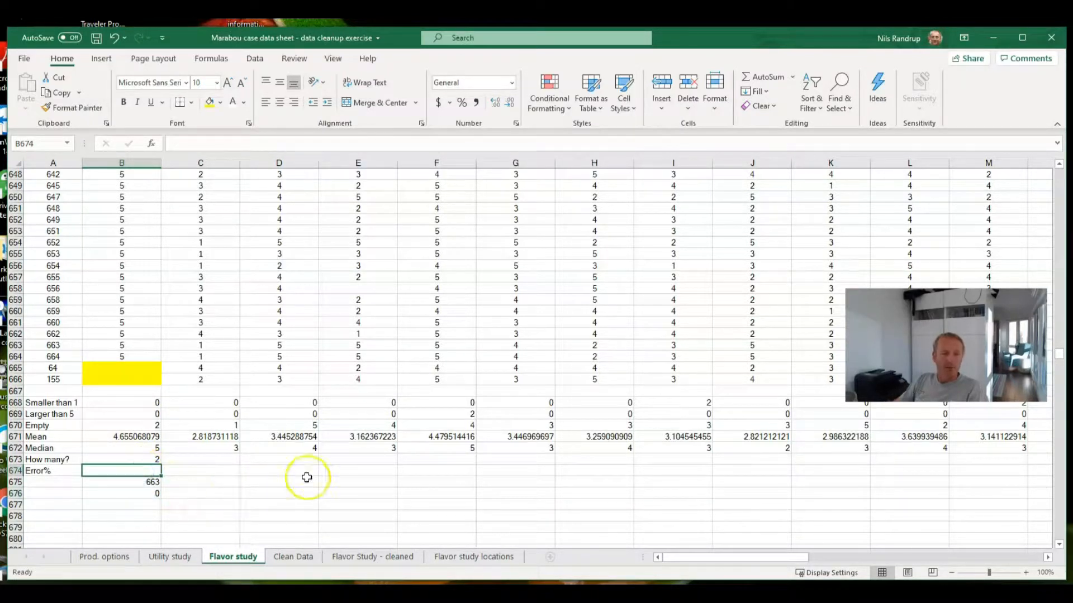
text(=)
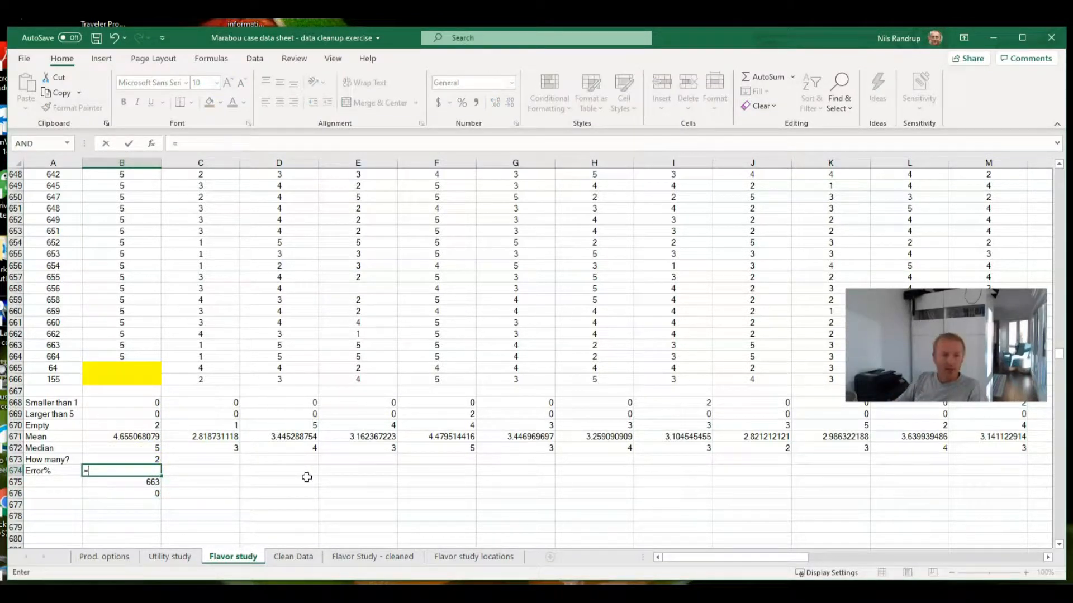
click(151, 459)
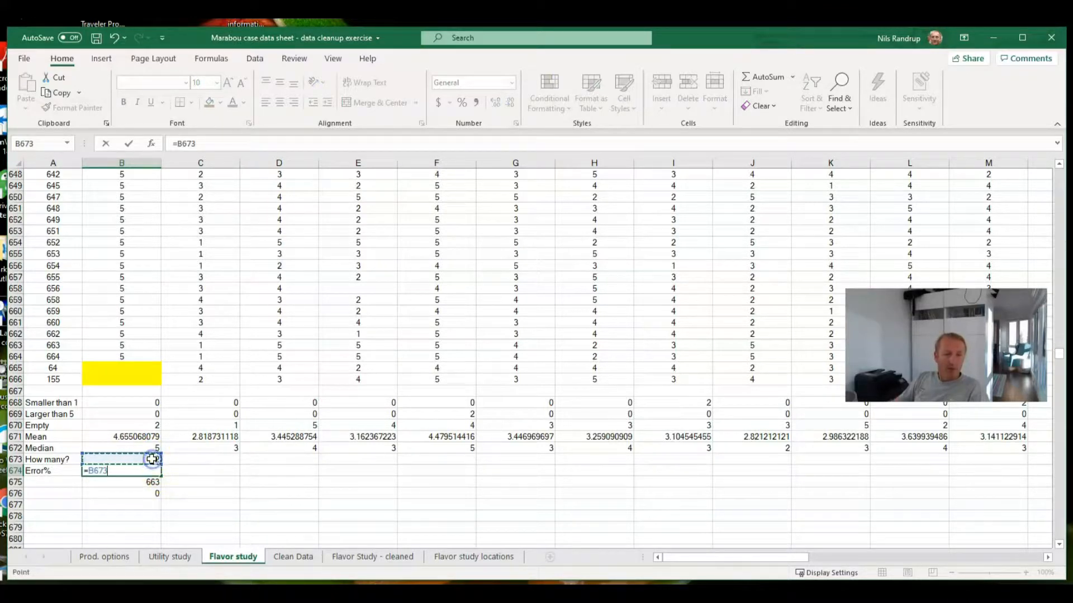
text(/)
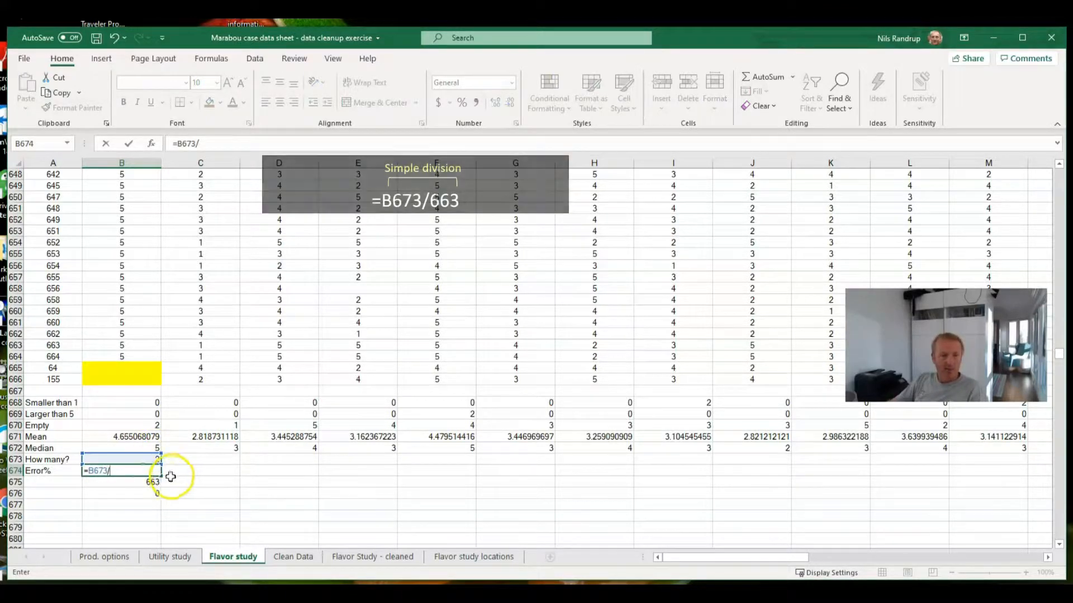
click(135, 483)
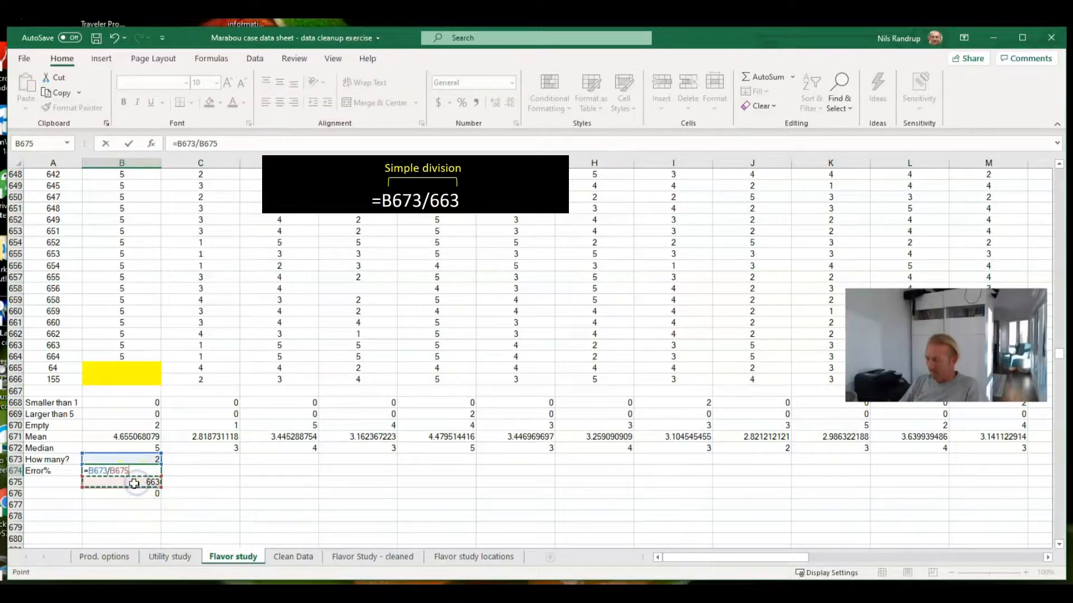
key(Return)
Format the Error% value in B674 as a percentage with three decimal places
click(137, 471)
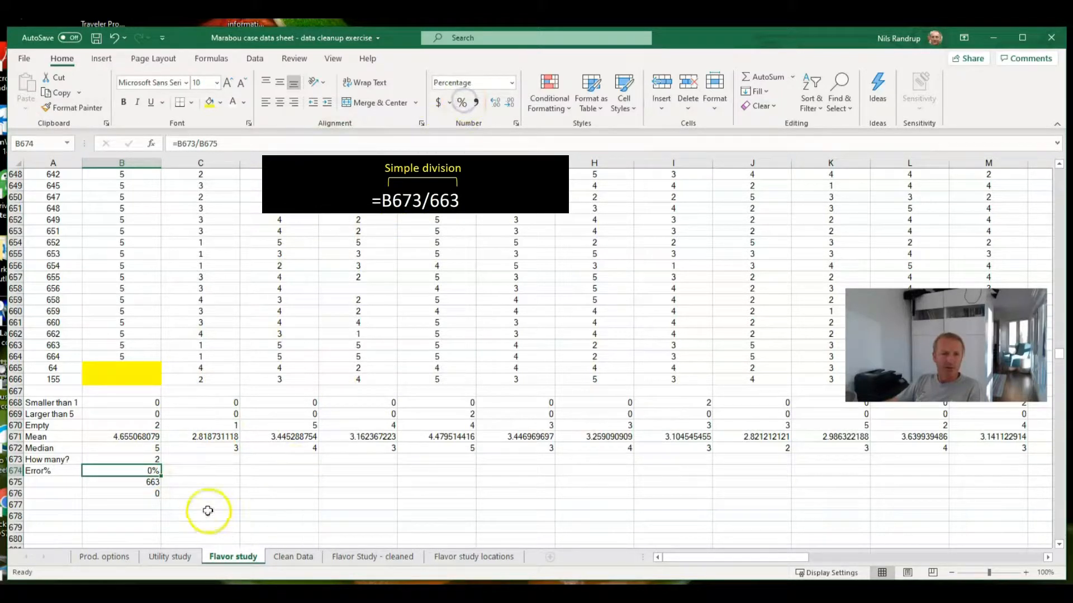
click(495, 103)
click(495, 102)
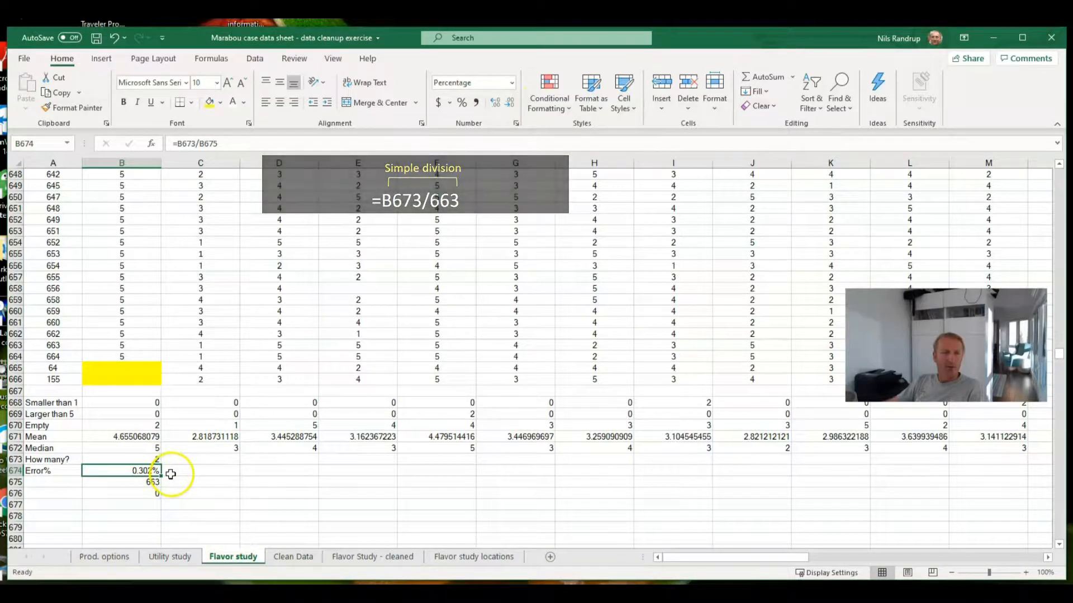
click(161, 495)
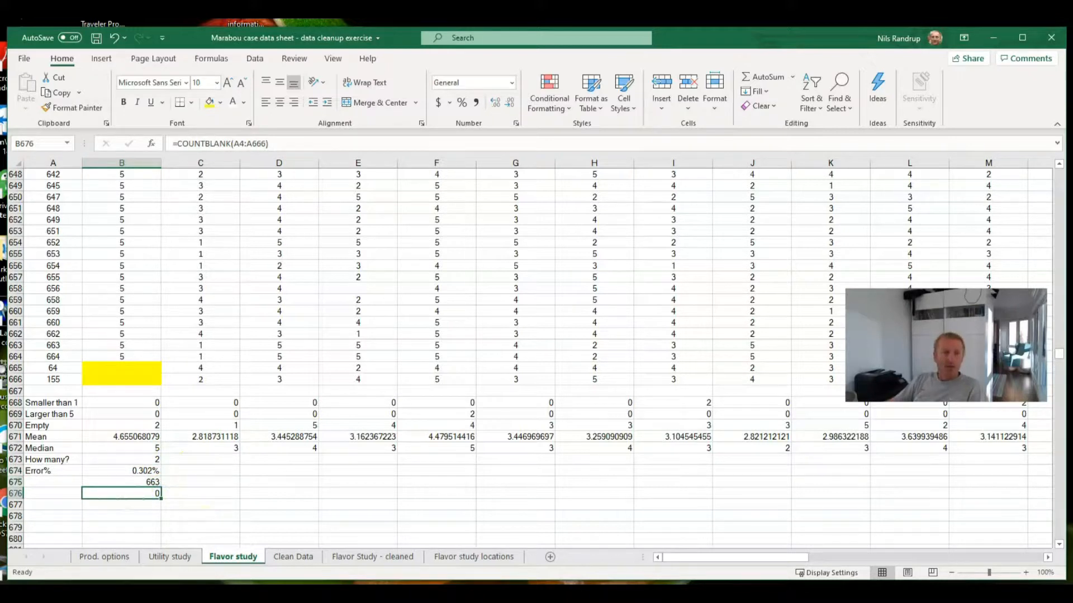
click(150, 481)
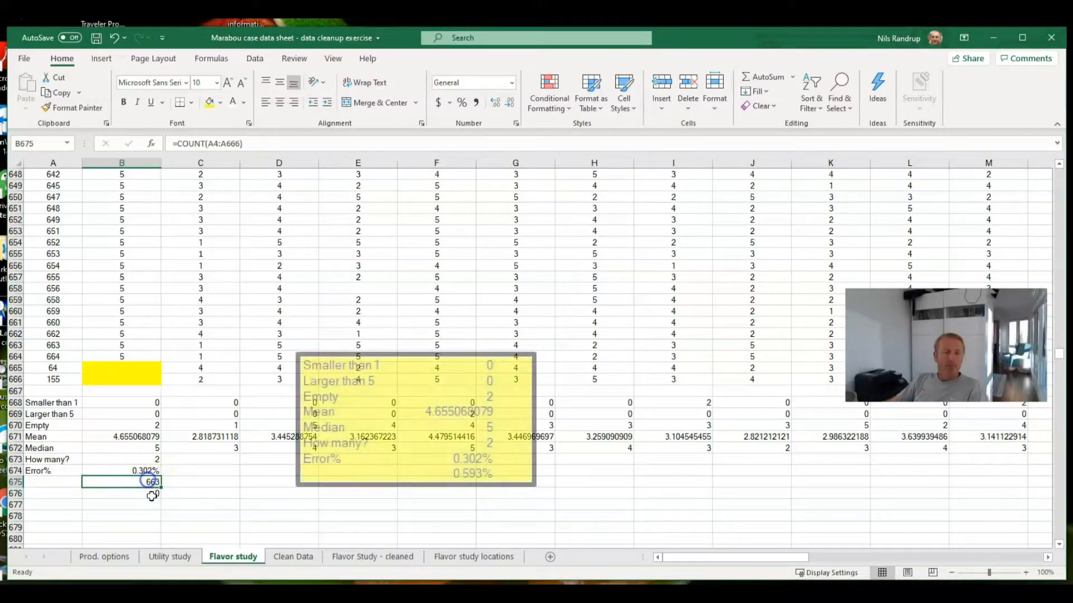
click(148, 470)
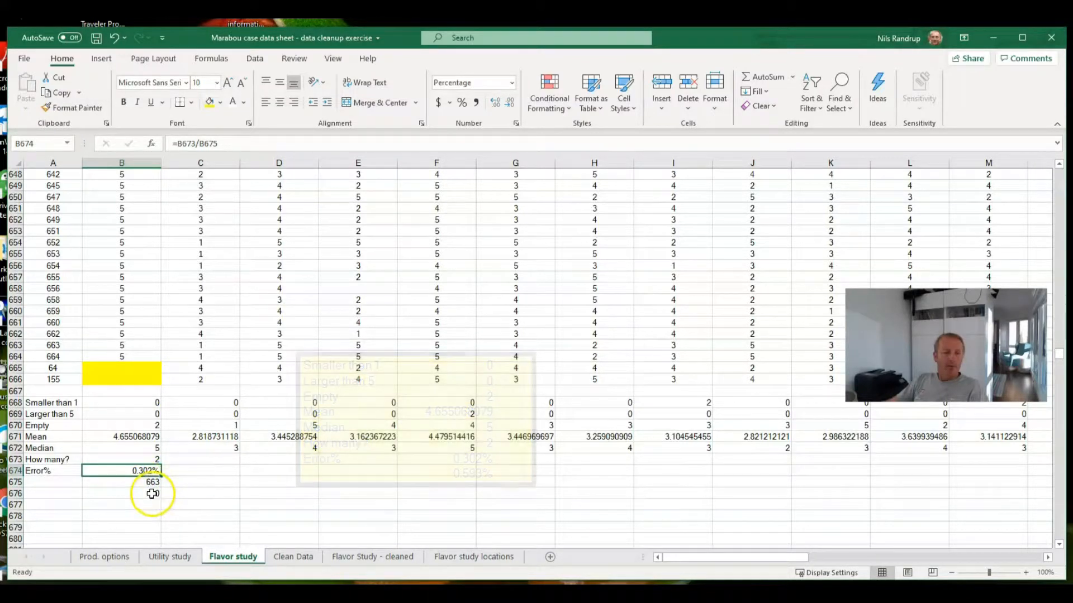
click(152, 494)
Replace the B675 reference in B674's Error% formula with the fixed number 663, and clear the helper counts in B675:B676
click(149, 471)
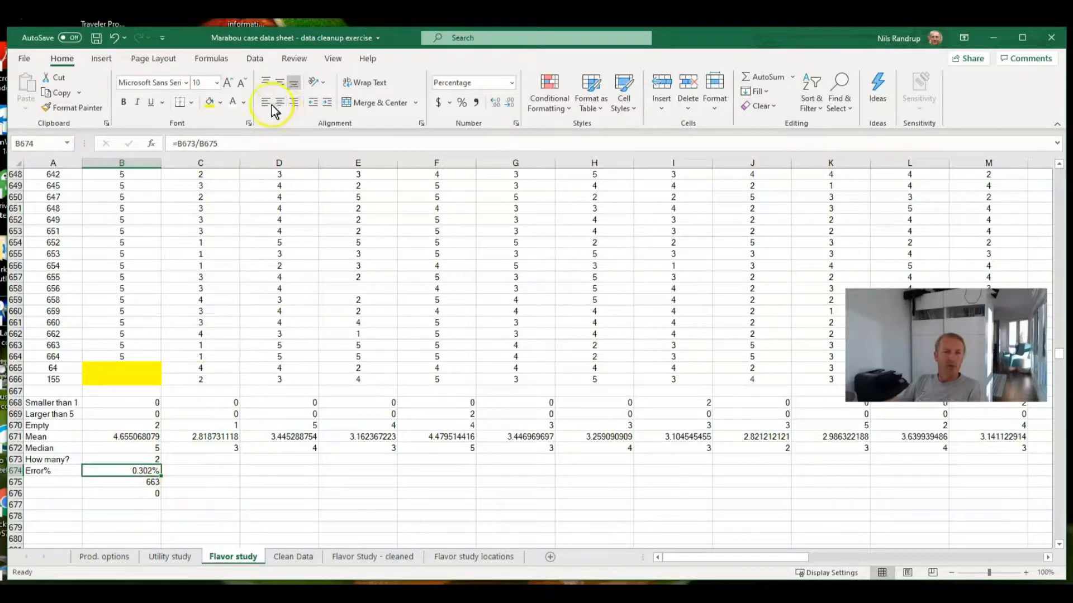
click(200, 143)
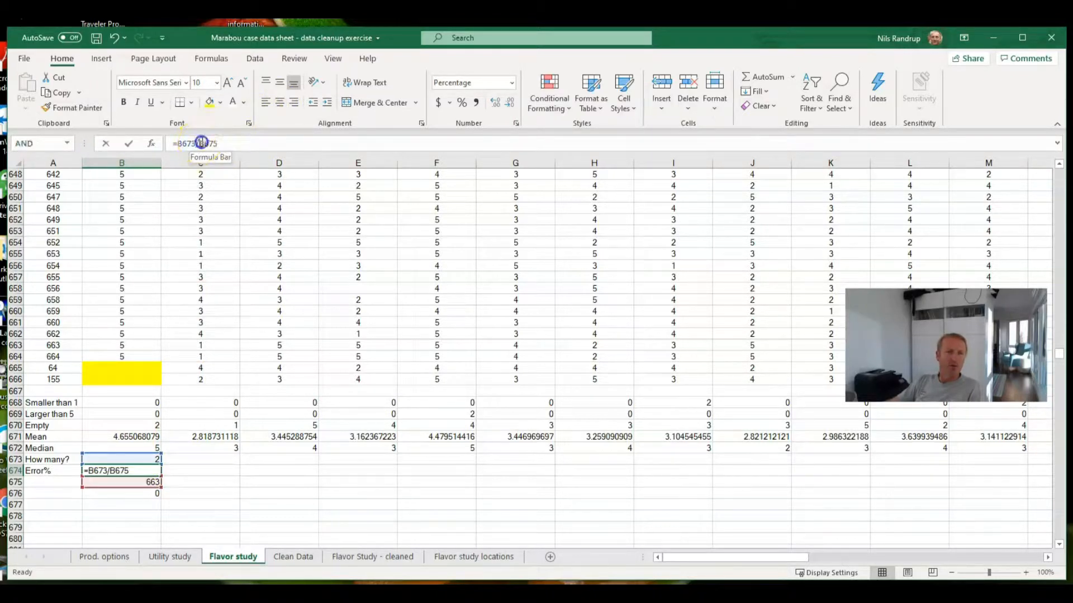
click(227, 142)
text(663)
key(Return)
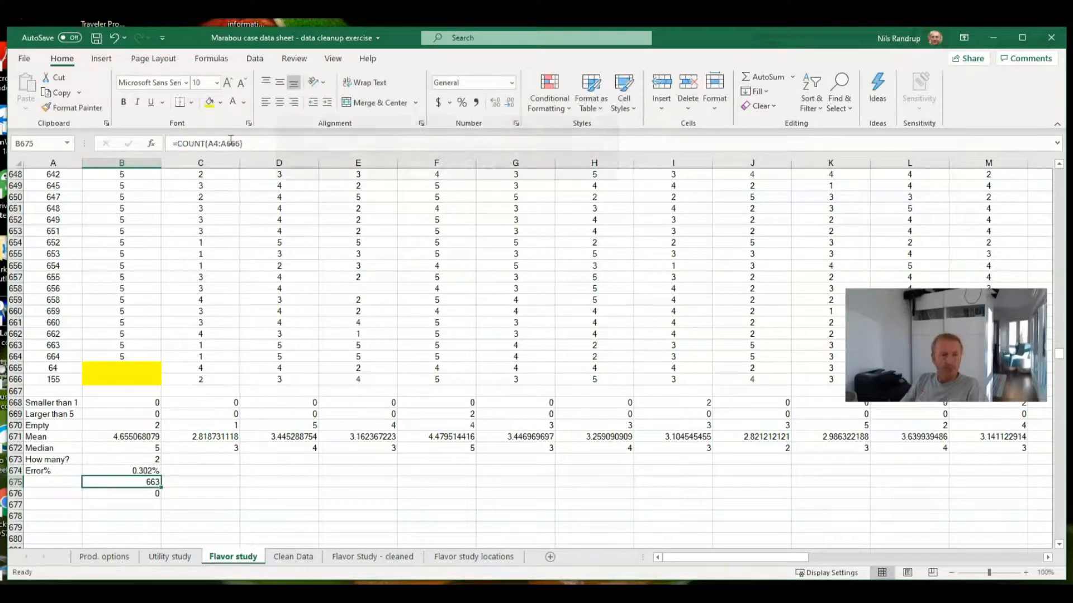
drag(151, 483, 152, 491)
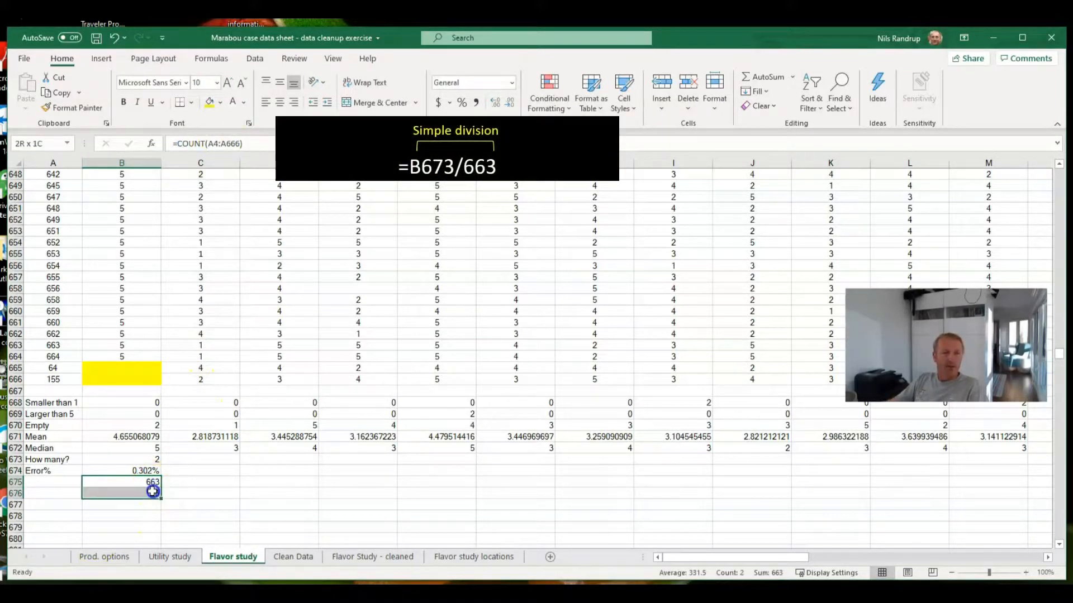
key(Delete)
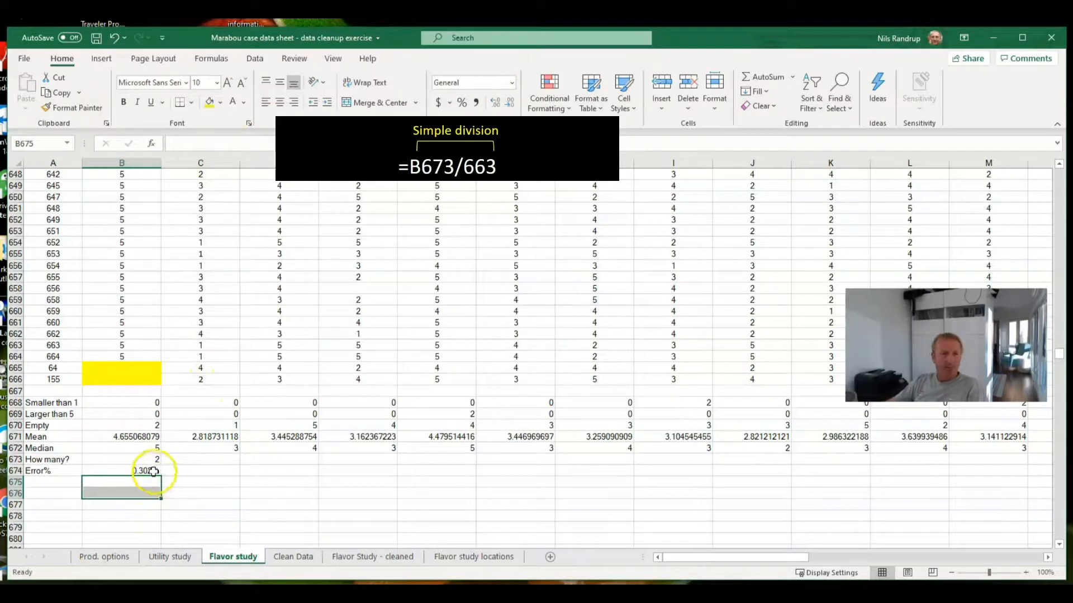
Fill the Error% formula in B674 across row 674 to column R
click(151, 471)
drag(162, 473, 873, 476)
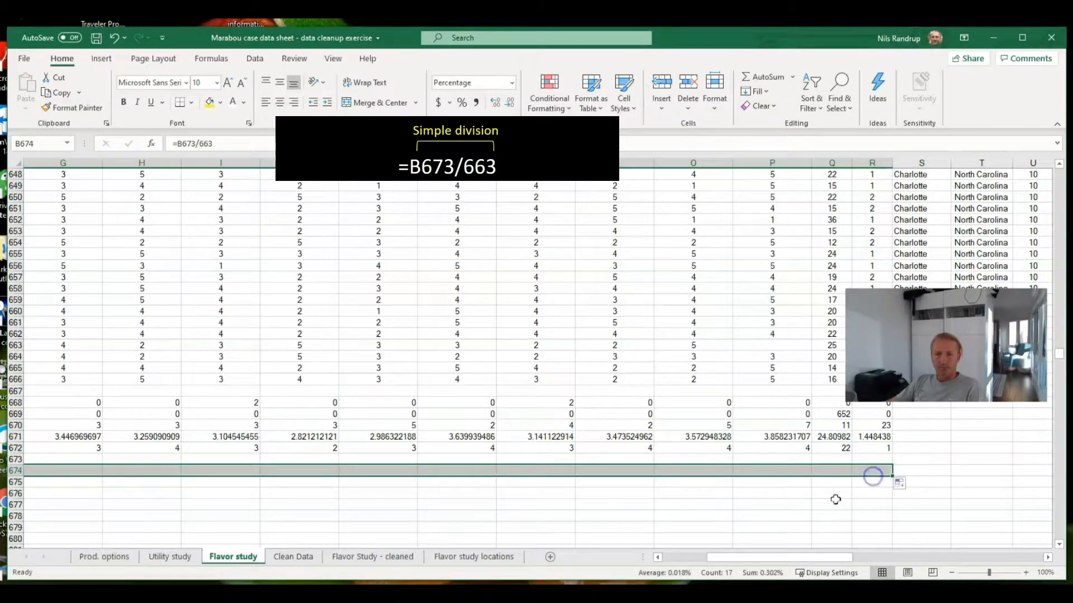
click(669, 557)
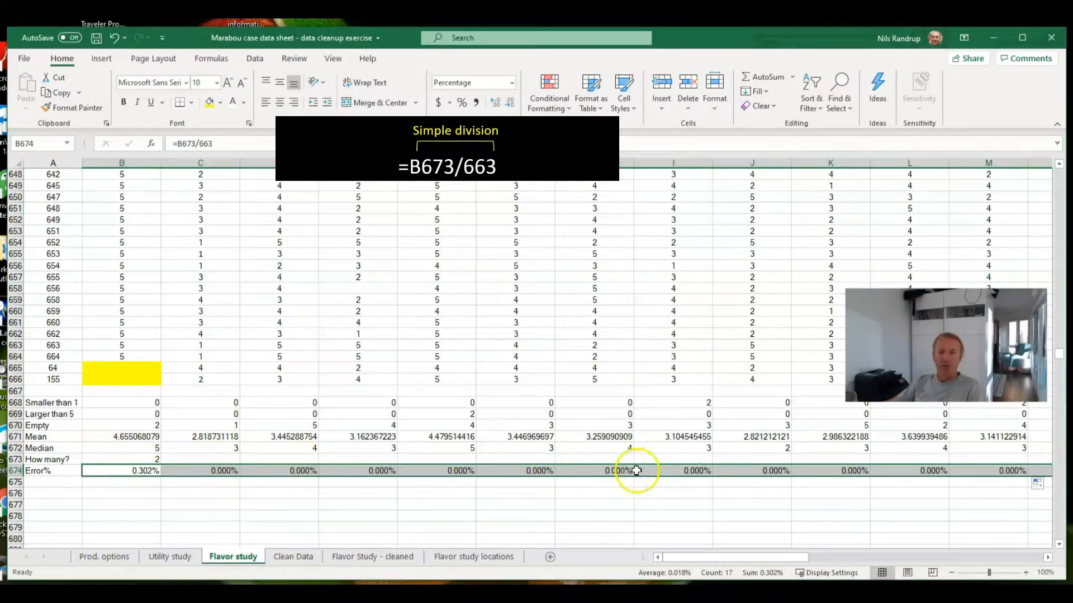
Check the copied Error% formula, and fill the How many? and Error% formulas in B673:B674 across to column R
click(140, 471)
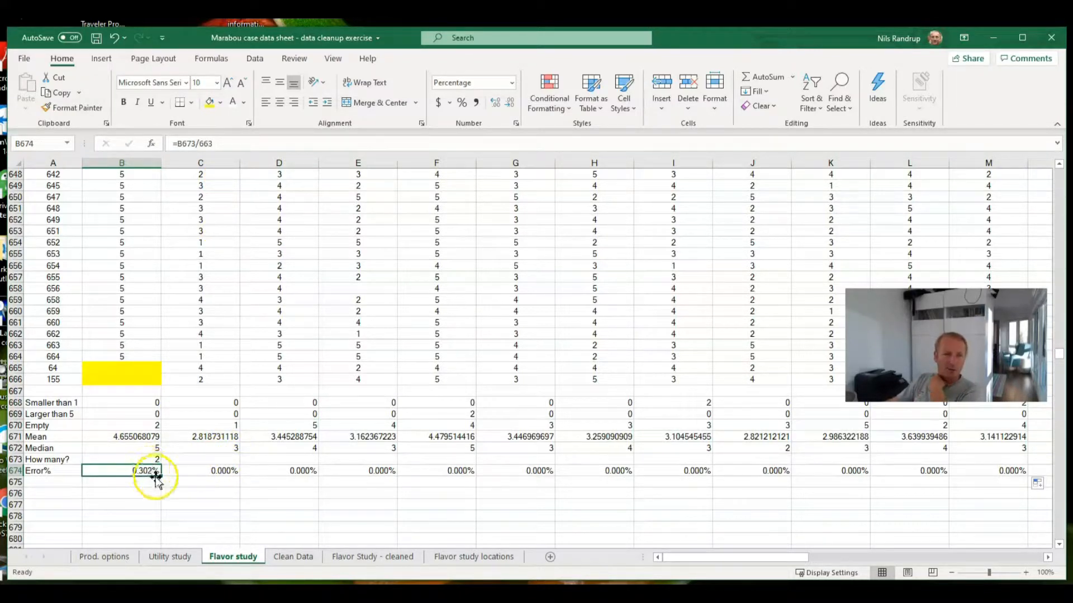
click(222, 472)
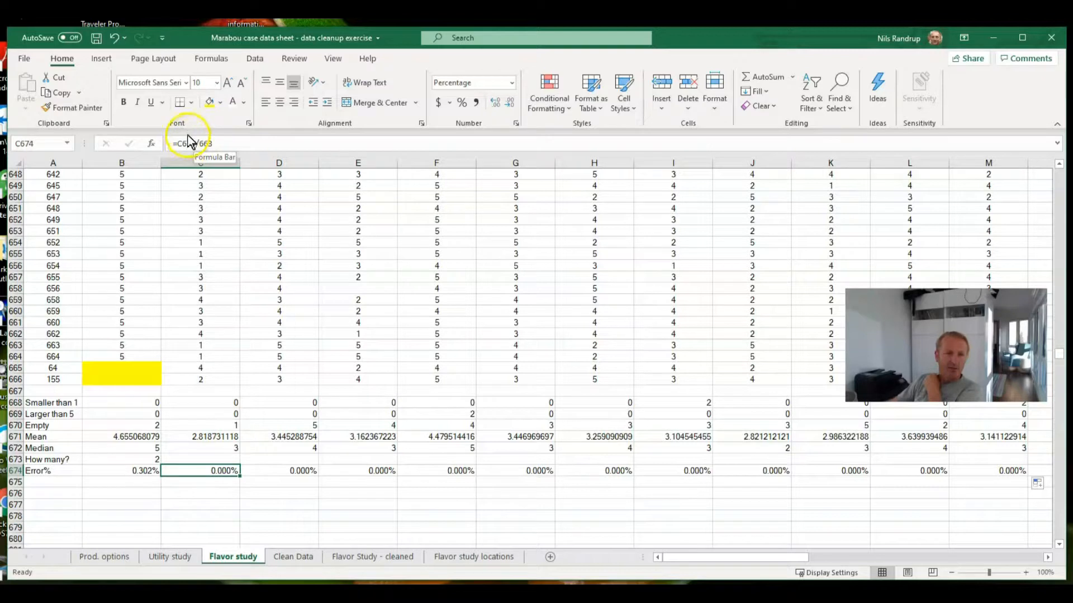
click(143, 458)
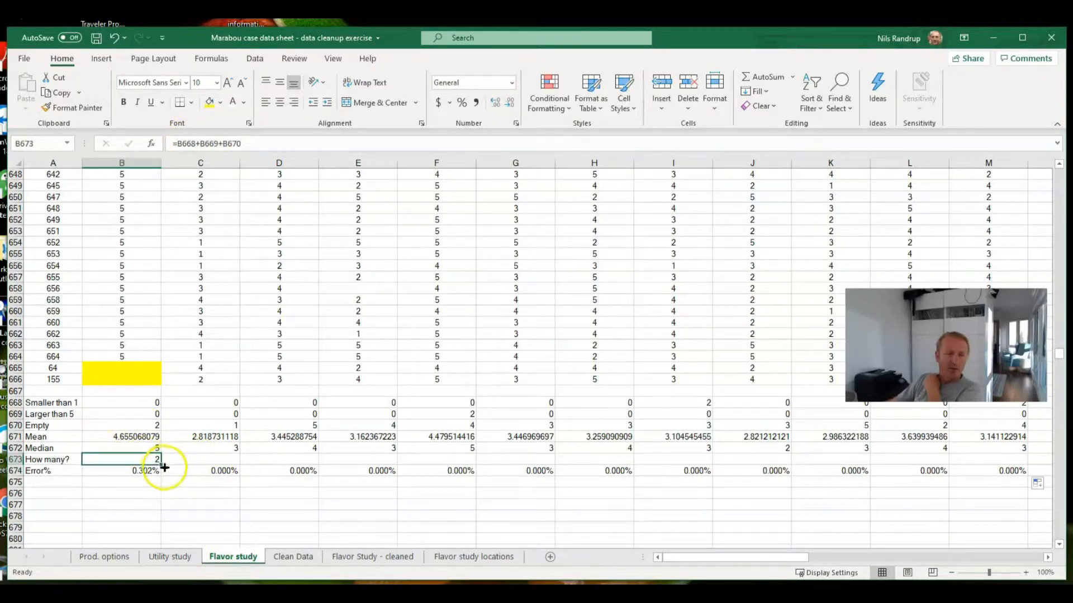
mouse_move(143, 460)
mouse_down()
mouse_move(146, 470)
mouse_move(174, 476)
mouse_move(1051, 476)
mouse_move(805, 480)
mouse_up()
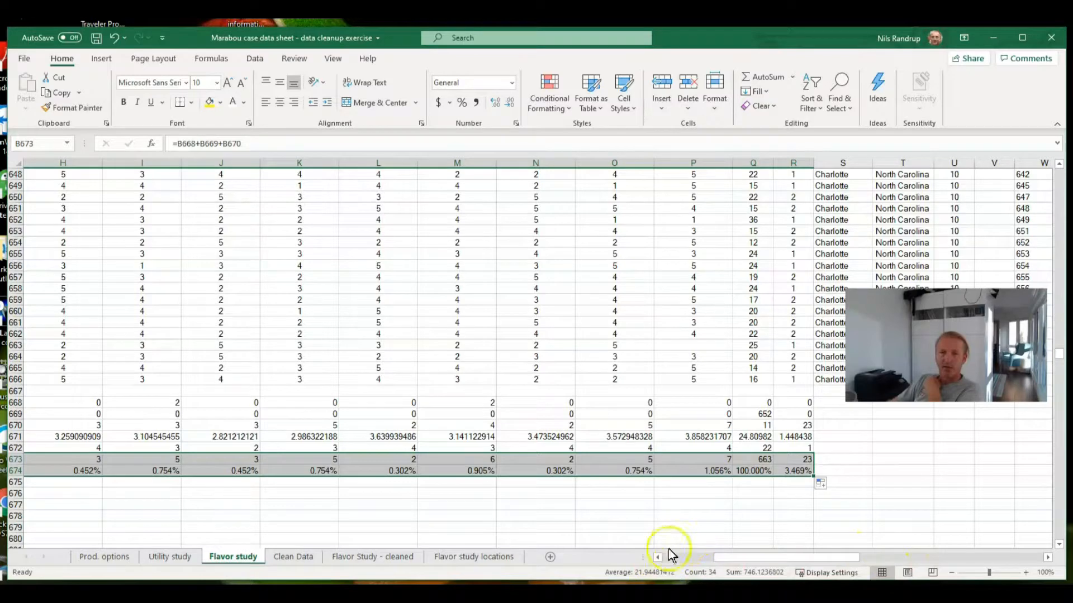
click(691, 557)
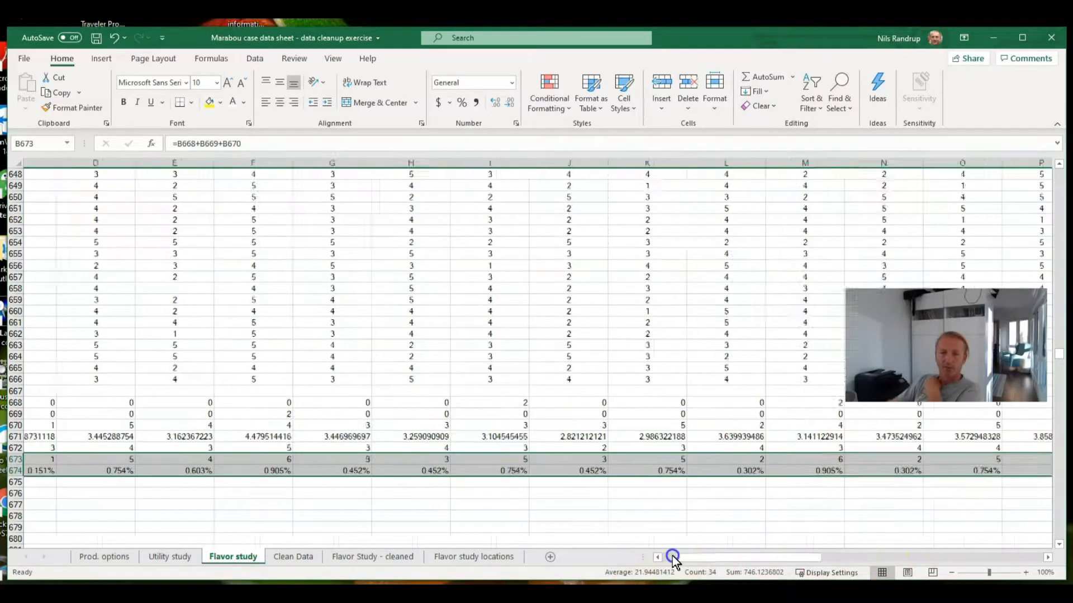
Clear the summary statistics in Q668:R674 below the Age and Gender columns
click(230, 506)
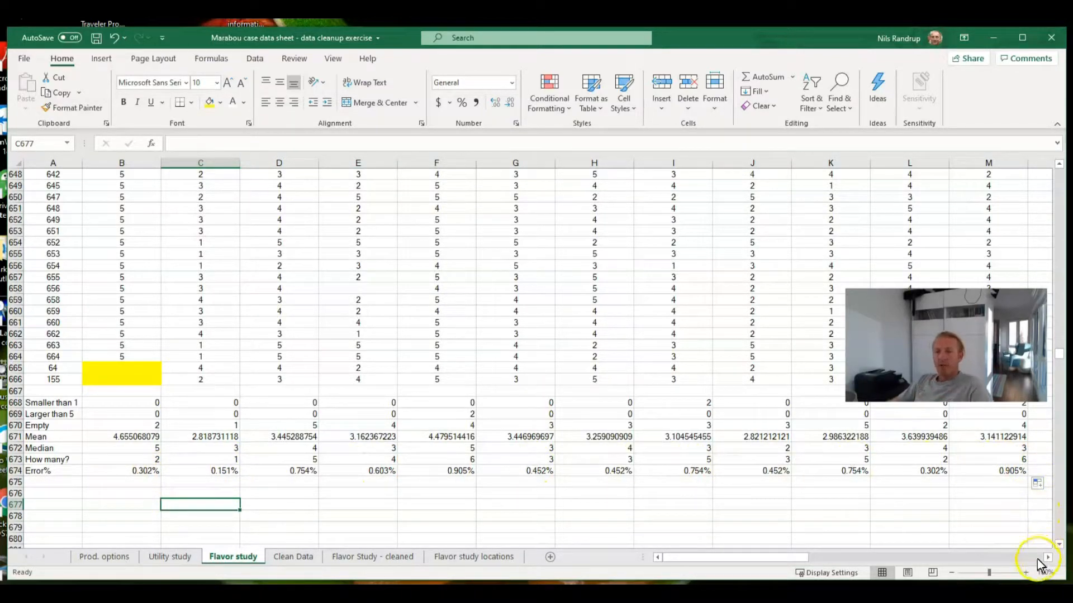
drag(139, 472, 864, 475)
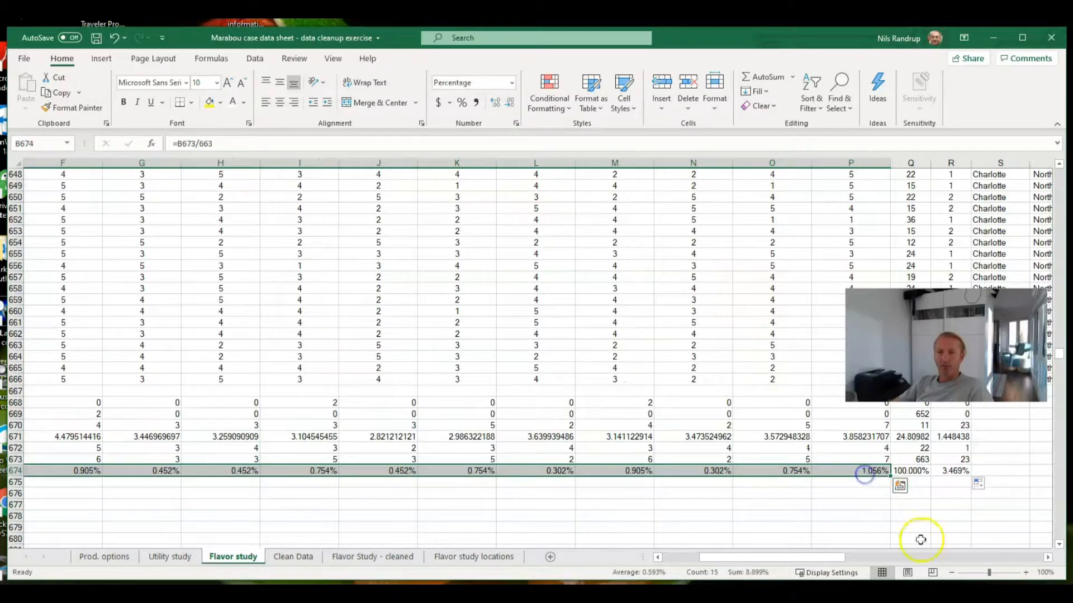
click(973, 472)
drag(951, 471, 924, 402)
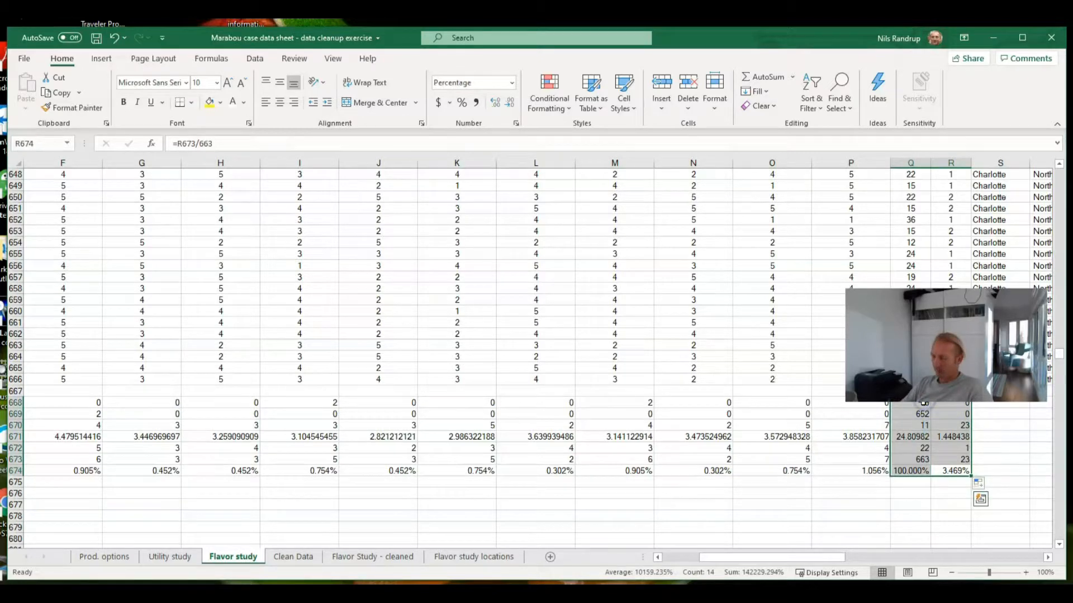
key(Delete)
click(881, 507)
Chart the Error% values in B674:P674 as a 2-D clustered column chart
drag(874, 469, 150, 471)
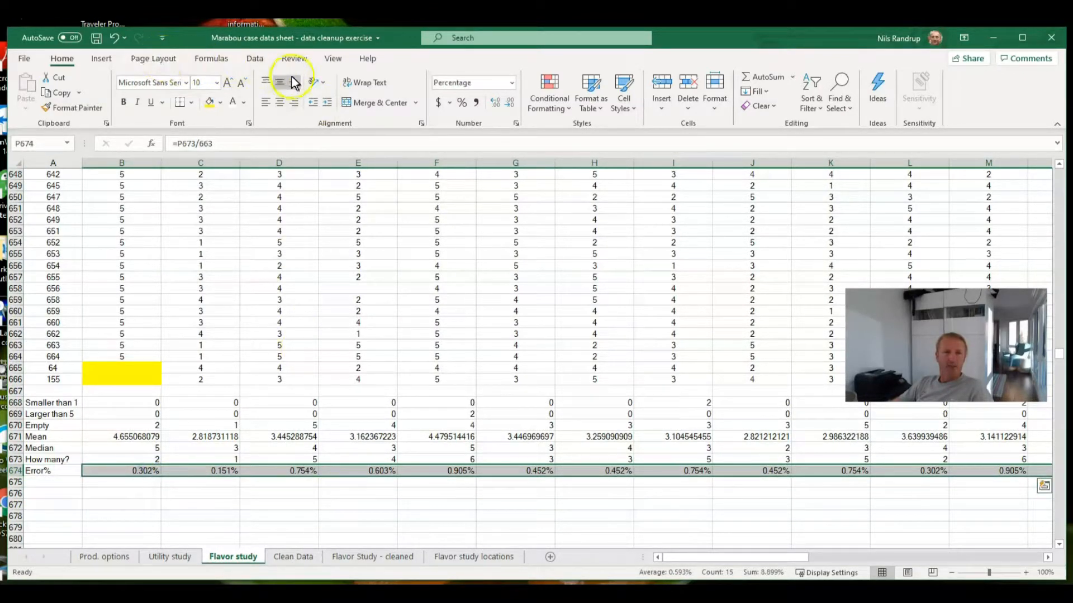
click(101, 59)
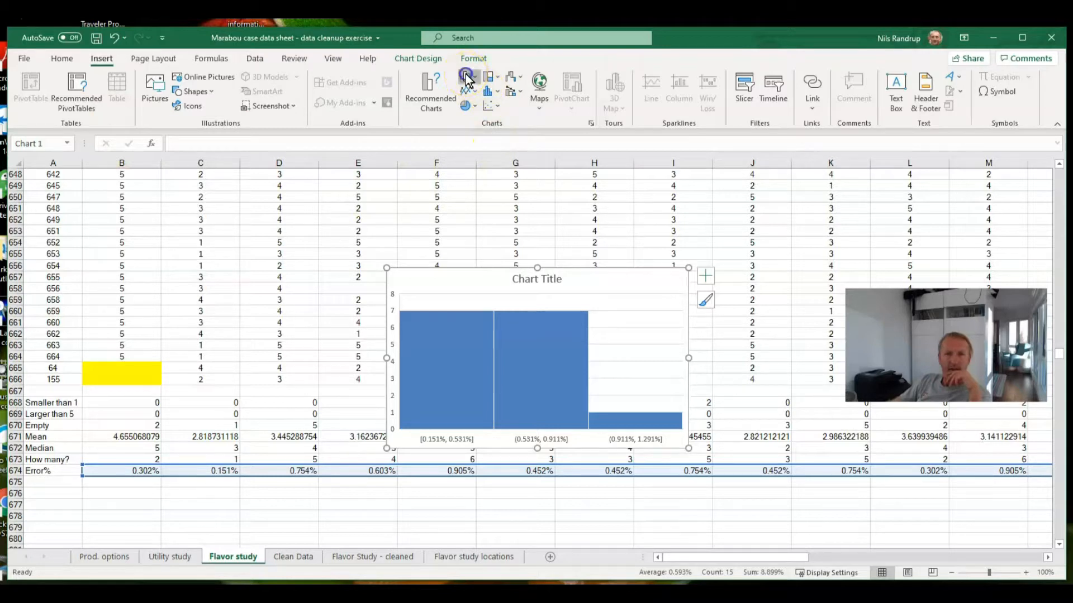
click(467, 77)
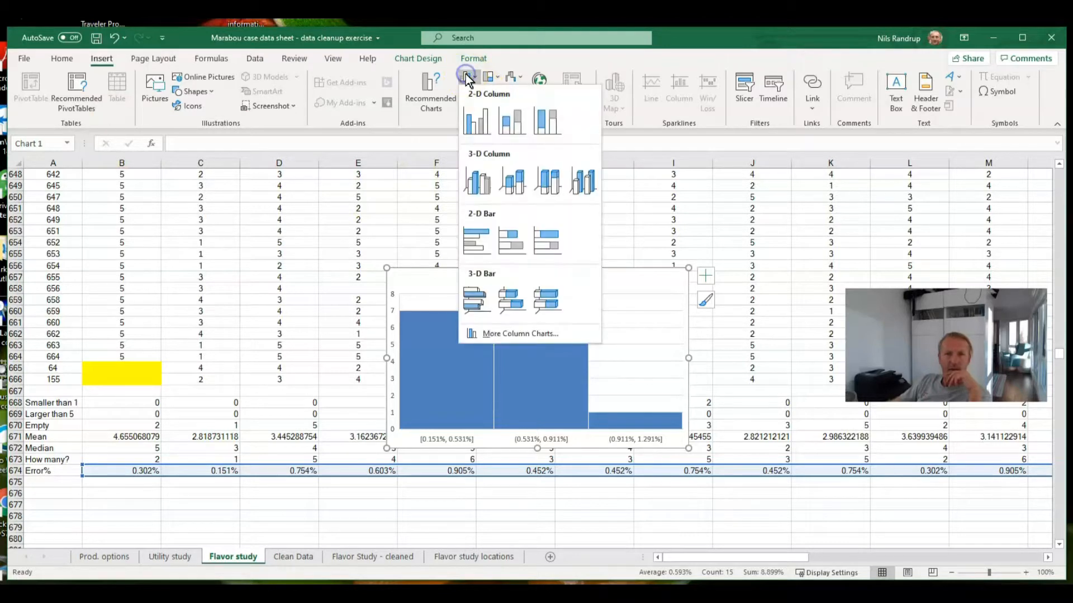
click(478, 122)
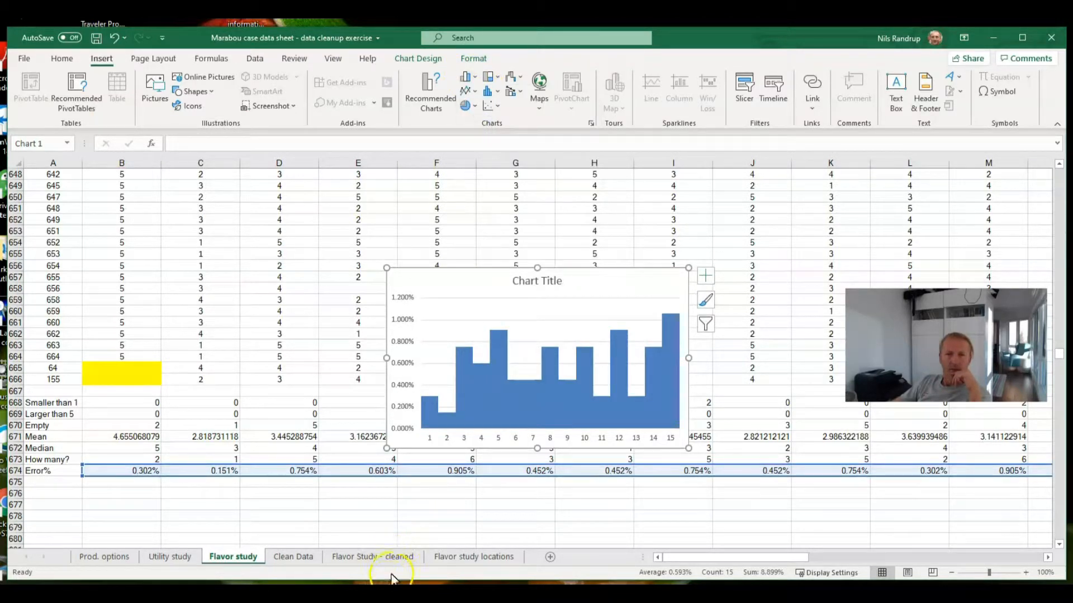
Reposition the Error% column chart just above the summary rows and enlarge it
click(464, 514)
click(511, 338)
drag(489, 273, 519, 215)
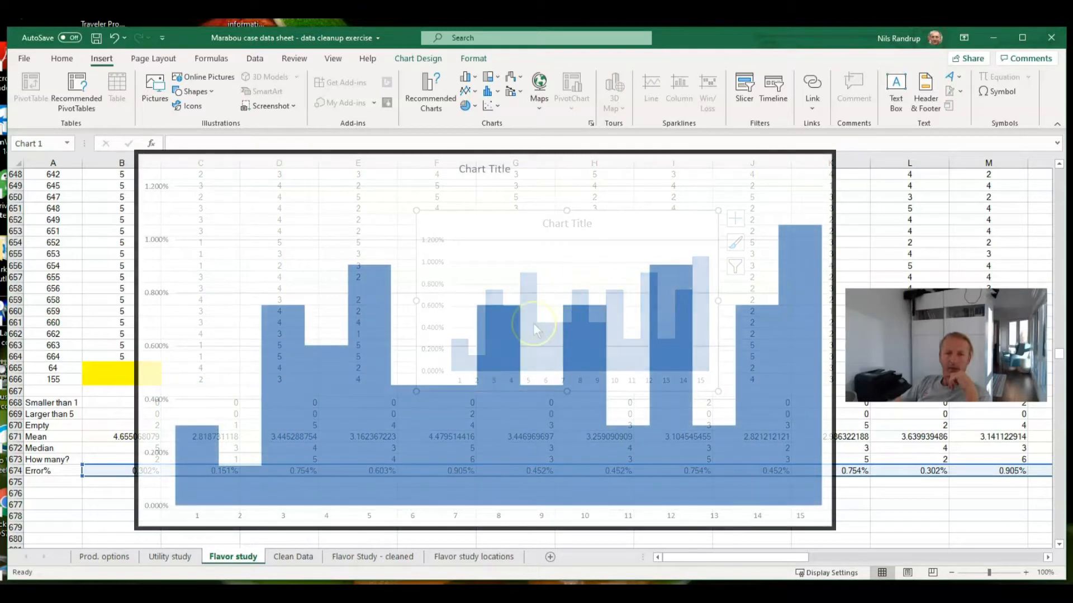
drag(842, 311, 804, 305)
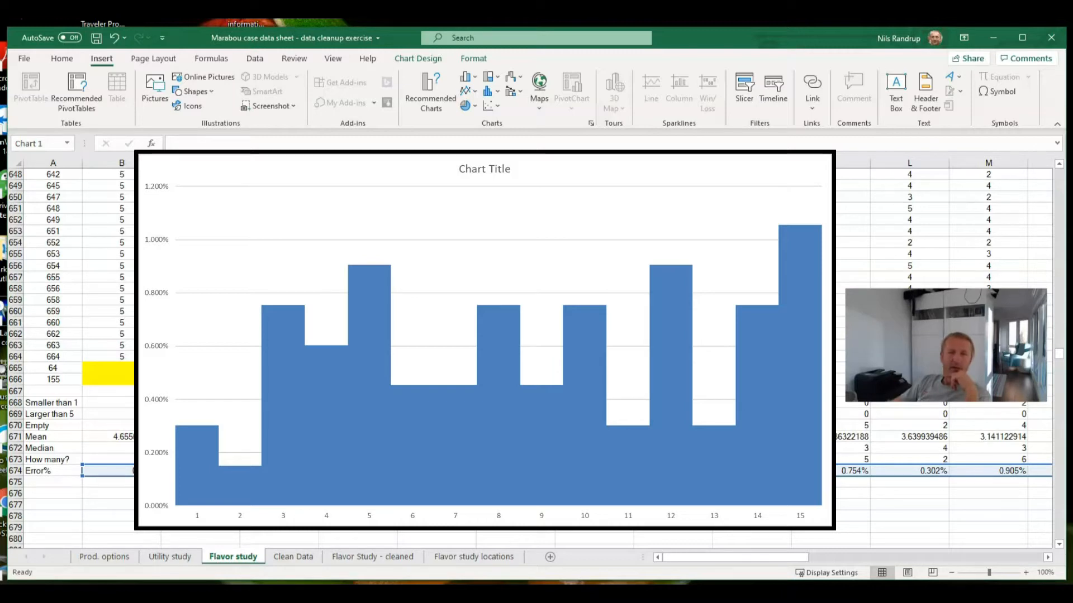
Compare the charted error percentages with the flavor column headings, the ratings and the summary rows
click(1028, 557)
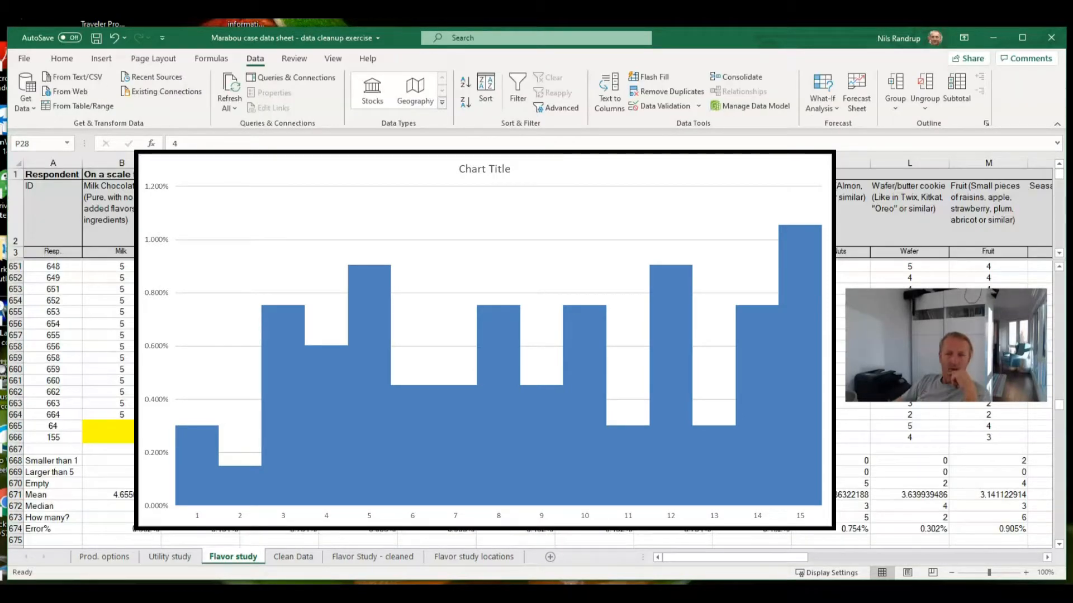
click(1047, 557)
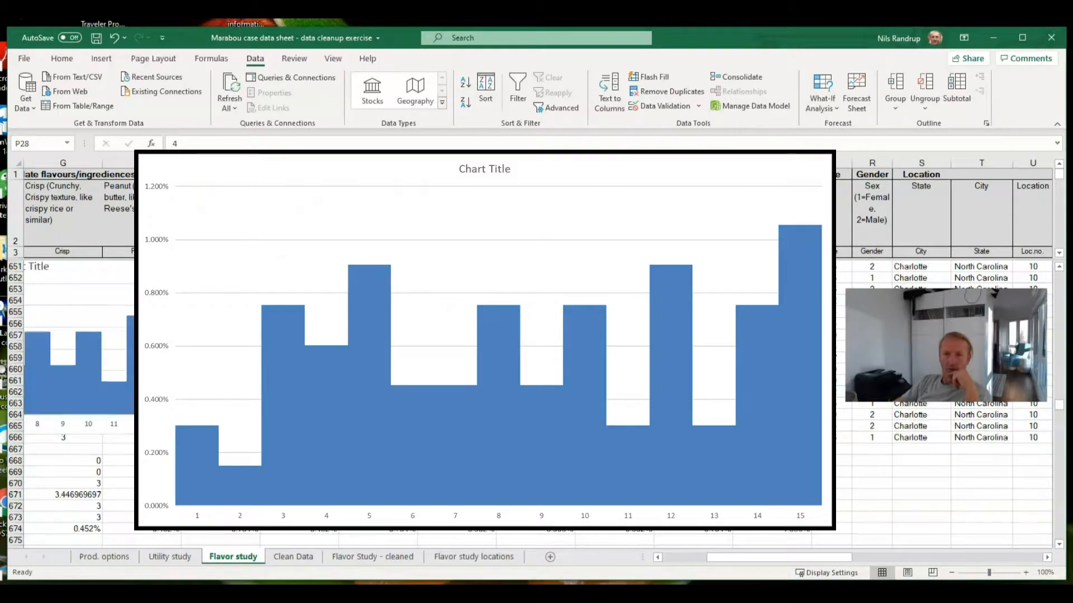
scroll(781, 443, up, 13)
scroll(781, 443, up, 20)
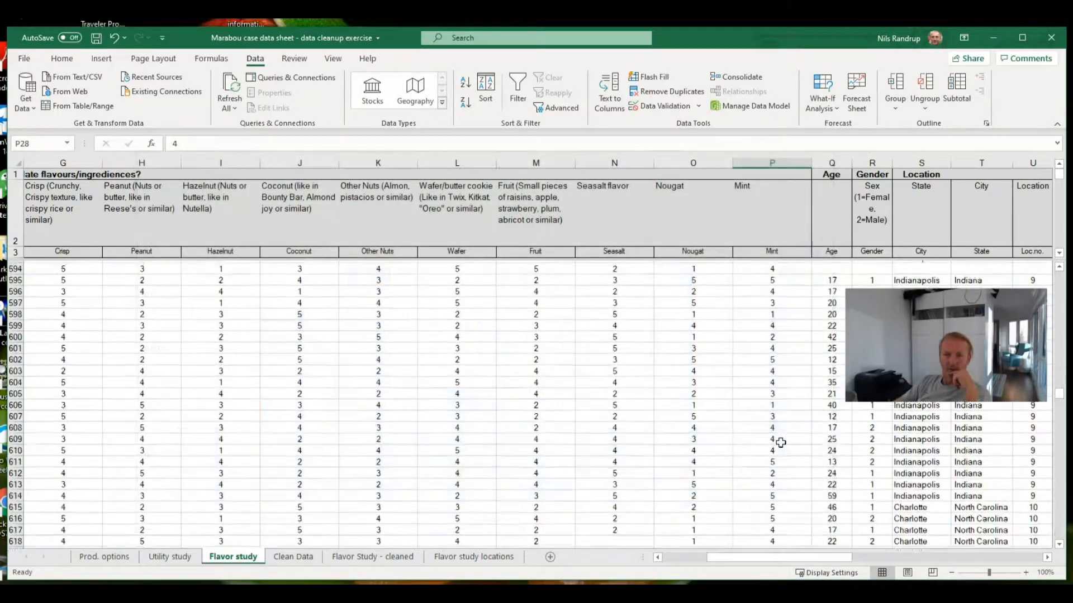
scroll(787, 426, down, 4)
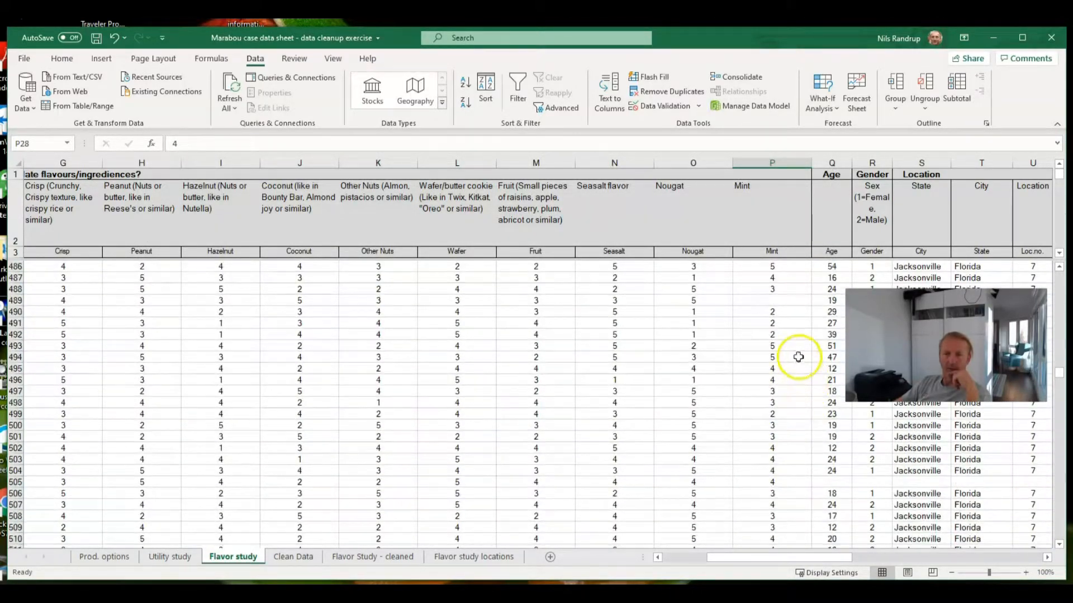
scroll(782, 396, down, 20)
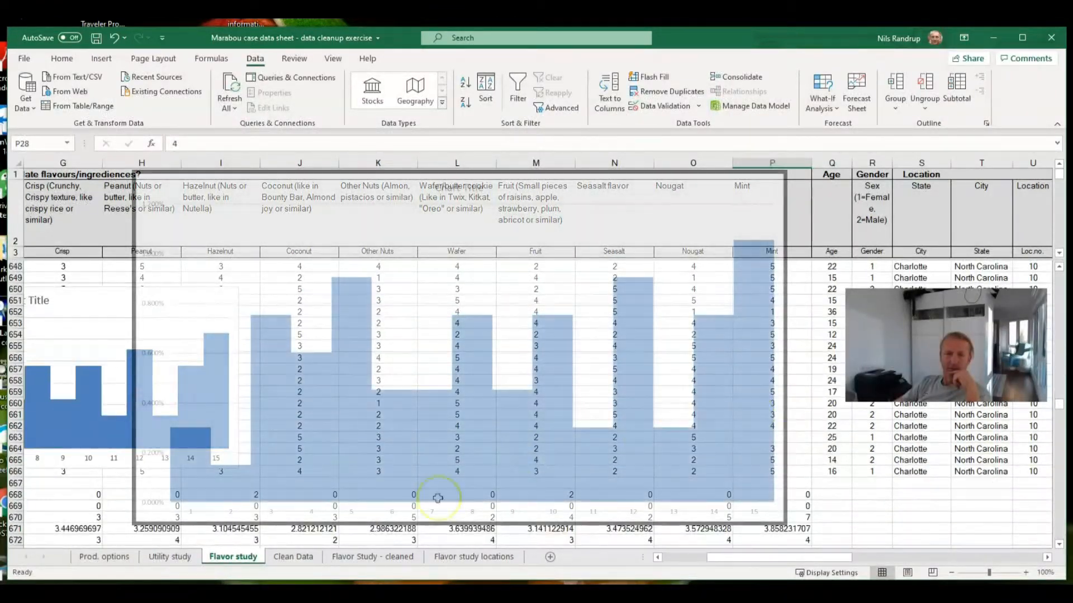
drag(719, 558, 691, 558)
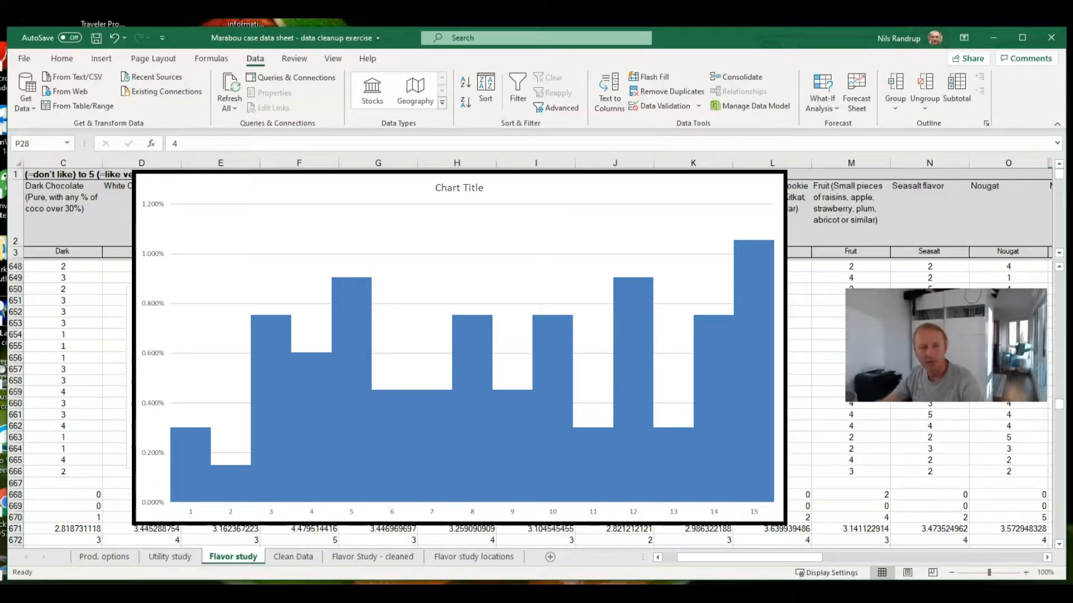
scroll(154, 481, down, 3)
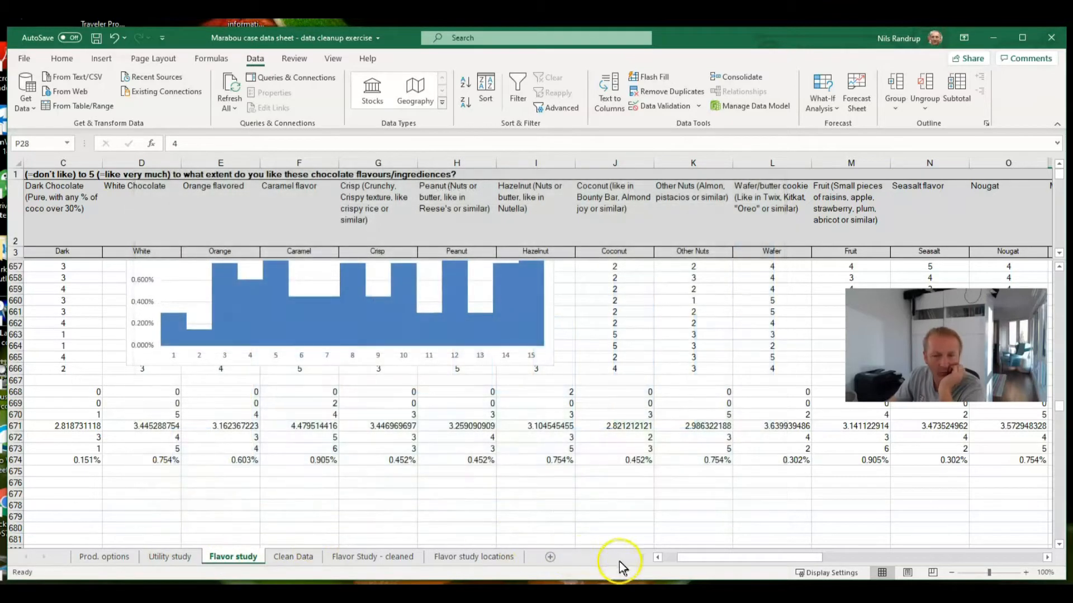
click(668, 558)
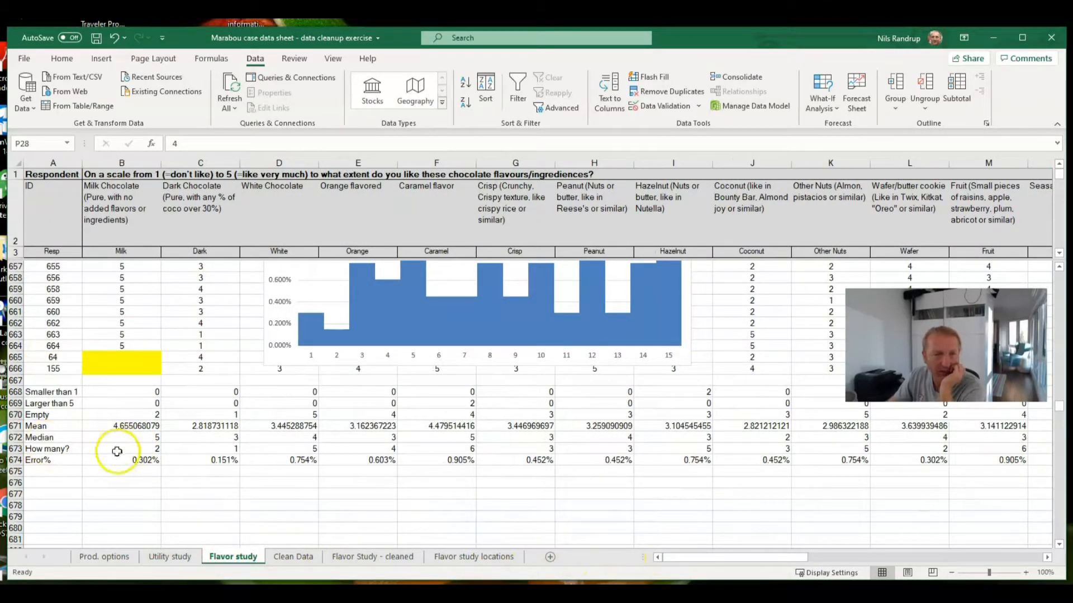
Calculate the average error percentage in B675 with =AVERAGE(B674:P674), and check the resulting formula
click(145, 474)
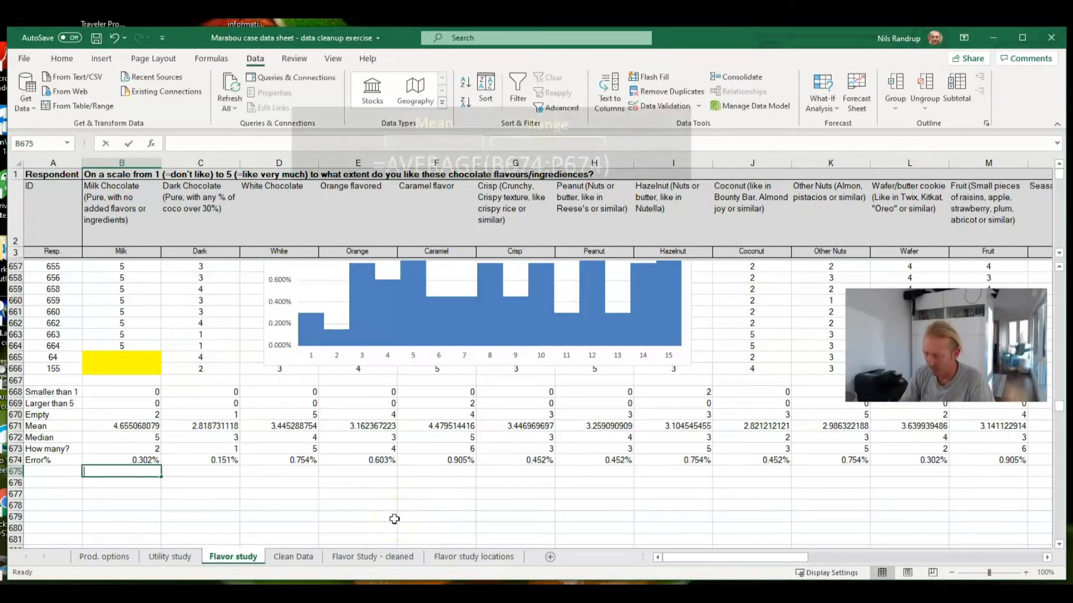
text(=average)
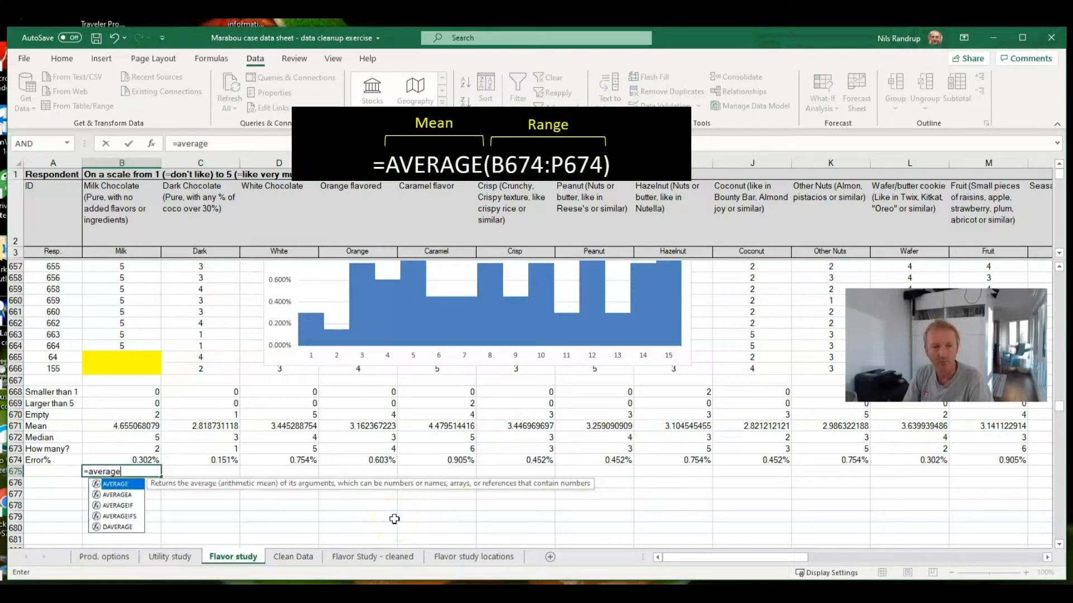
drag(134, 460, 808, 468)
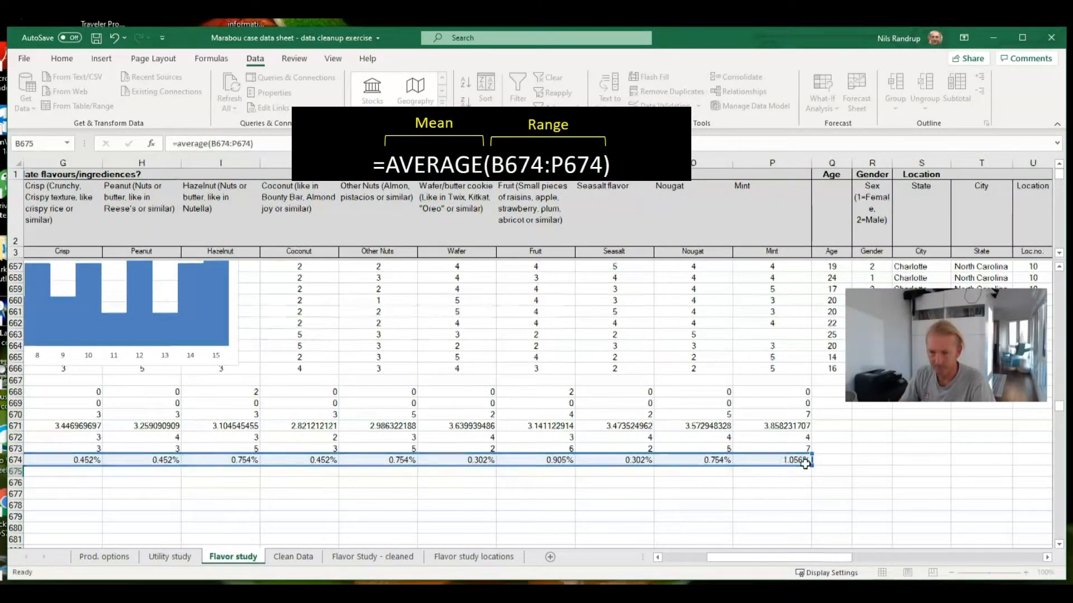
key(Return)
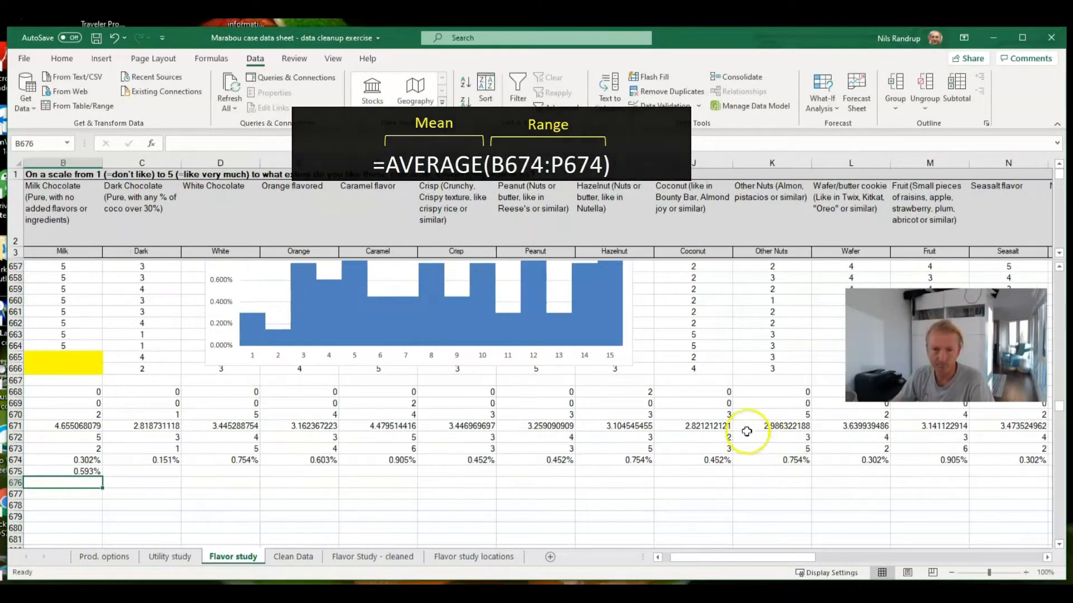
click(658, 558)
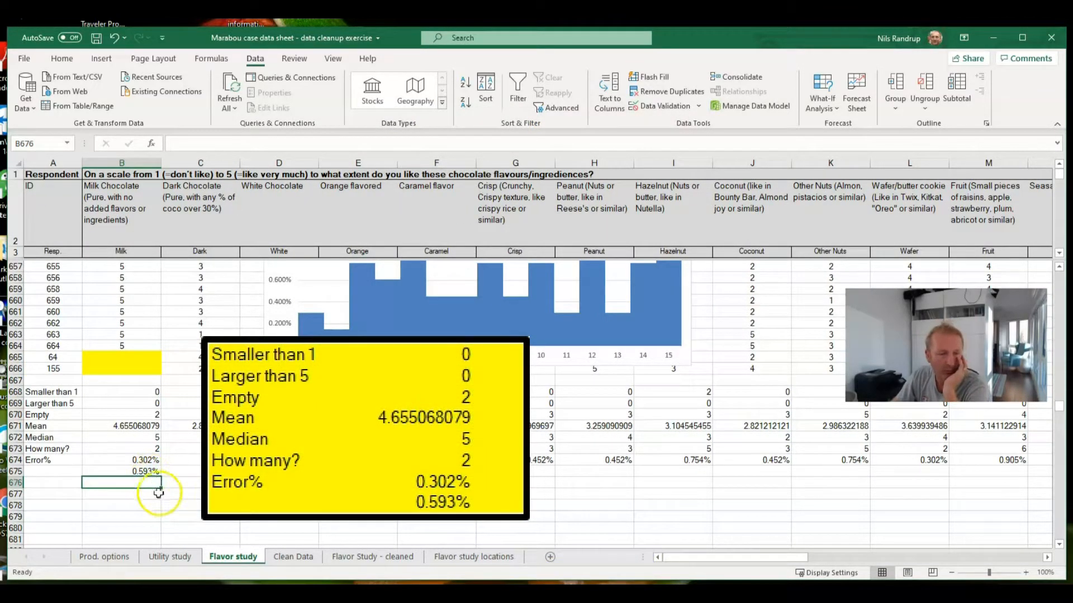
click(139, 471)
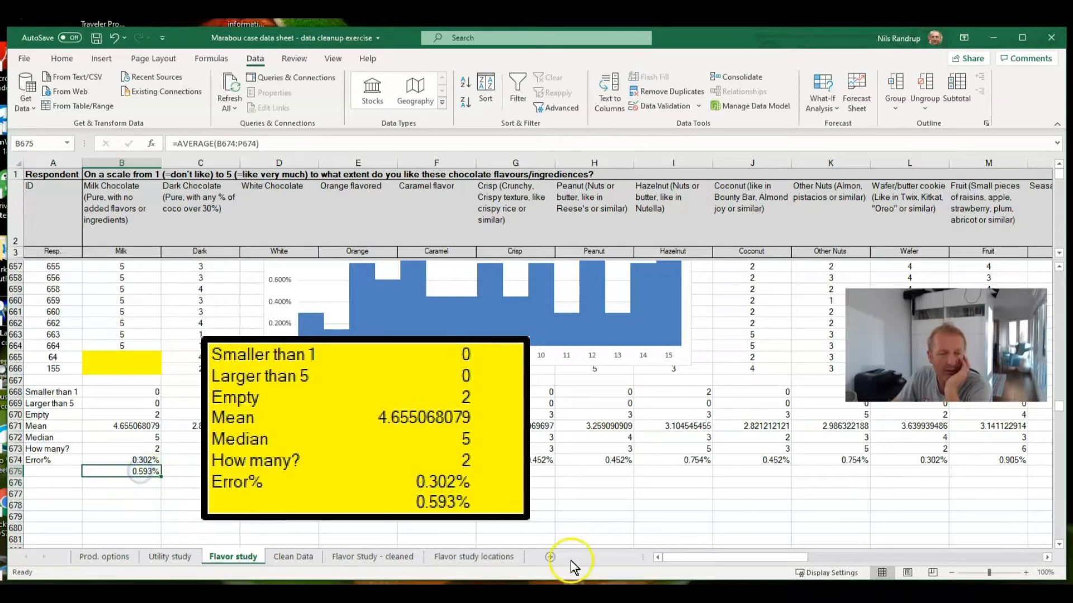
click(658, 558)
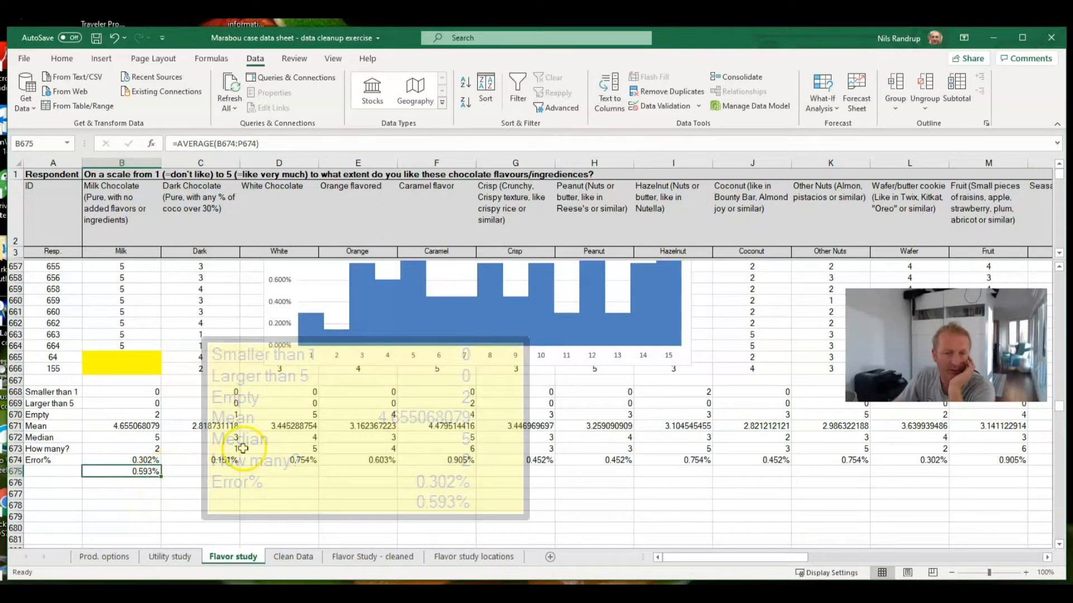
Examine the Error% chart's bars alongside the average error percentage in B675
scroll(661, 436, up, 1)
scroll(661, 437, up, 1)
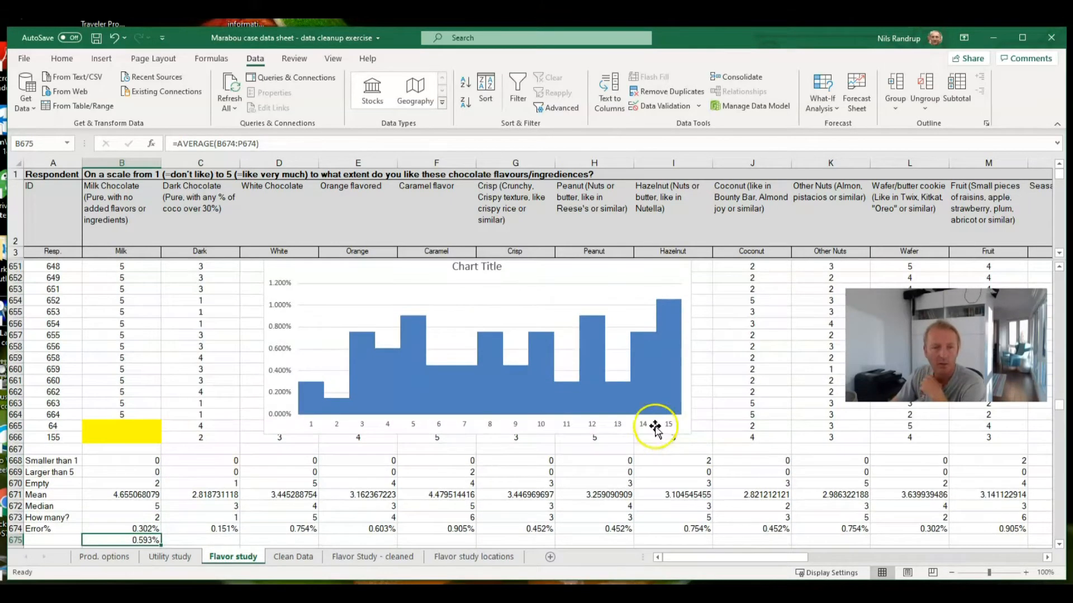
scroll(655, 426, up, 1)
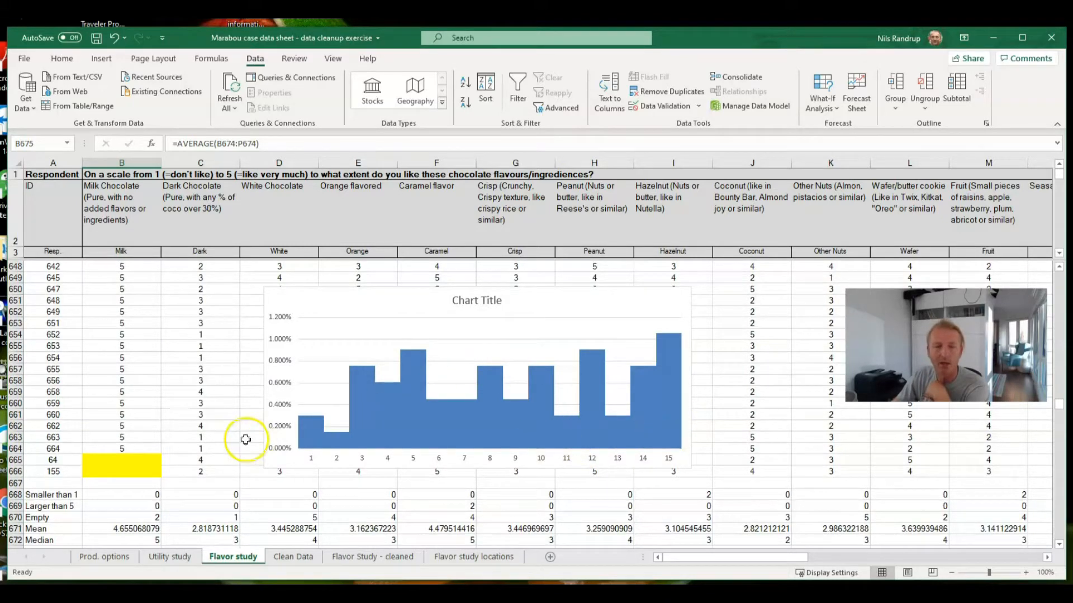
scroll(148, 448, down, 2)
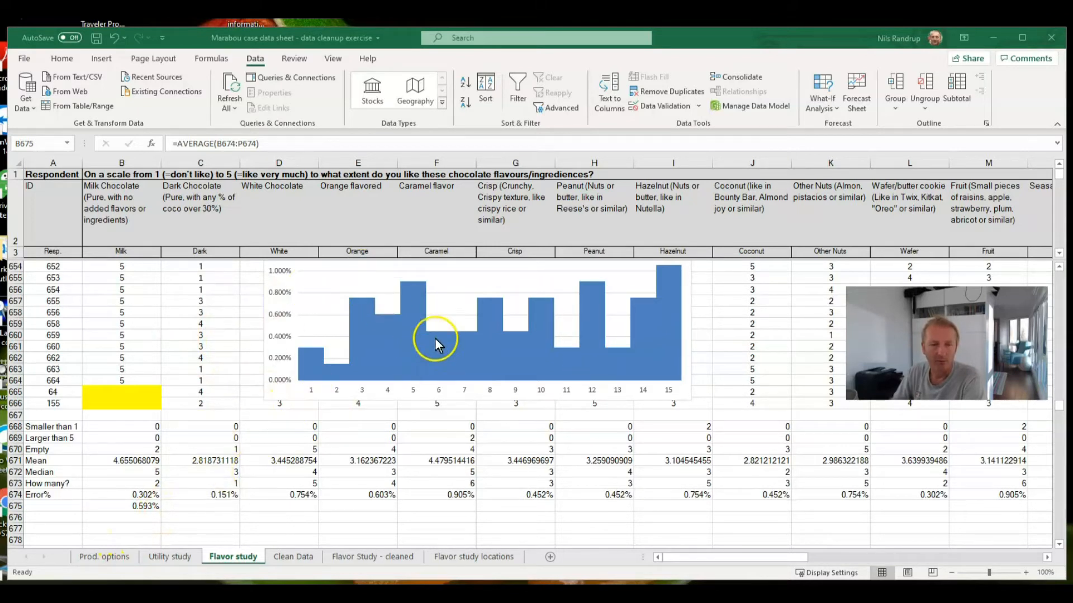
mouse_move(500, 301)
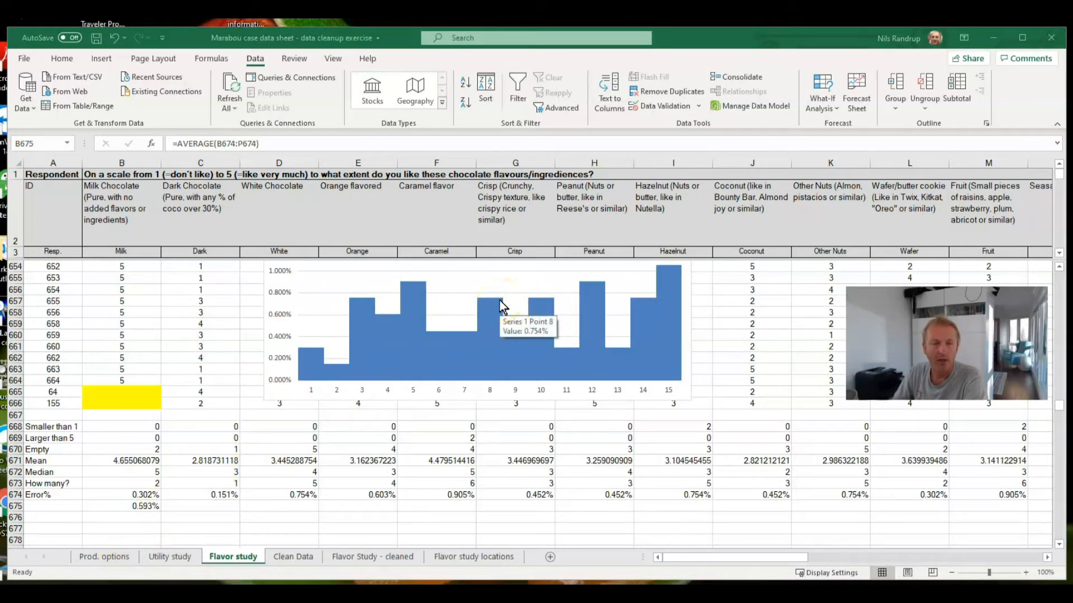
click(505, 294)
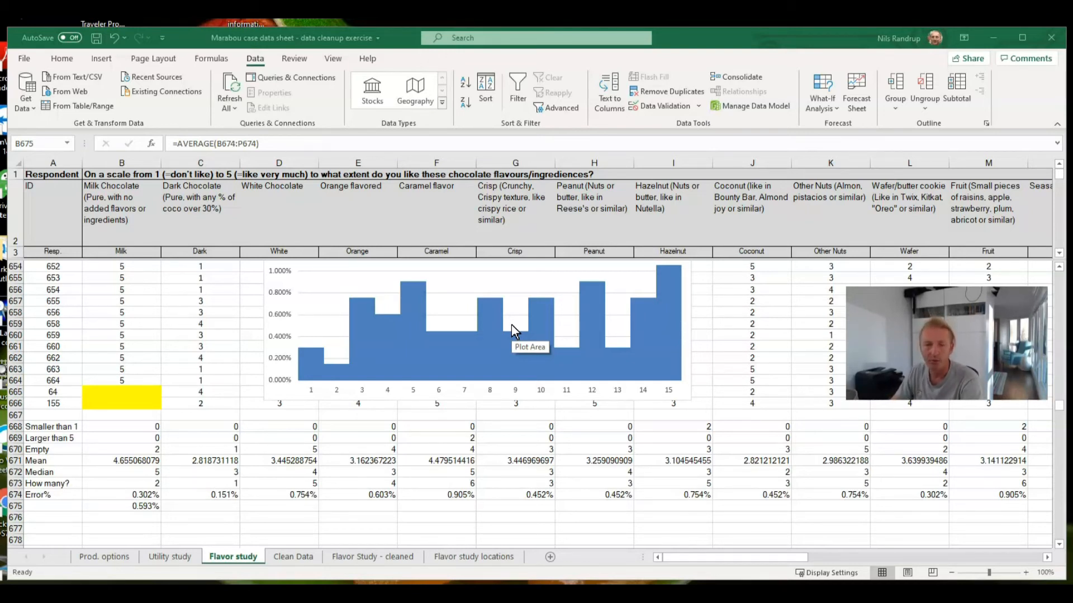
click(521, 309)
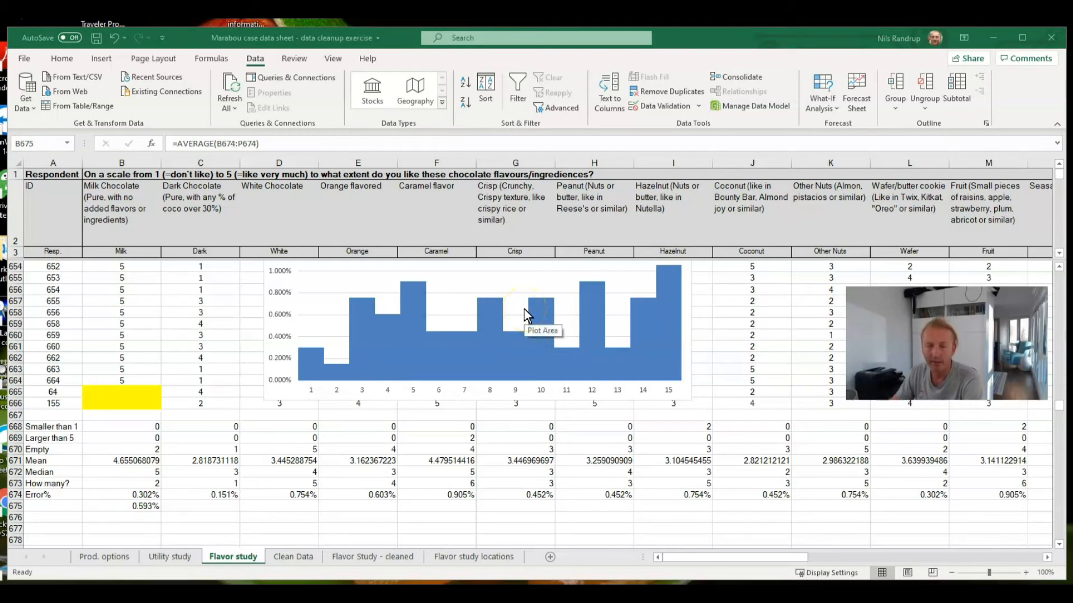
click(519, 309)
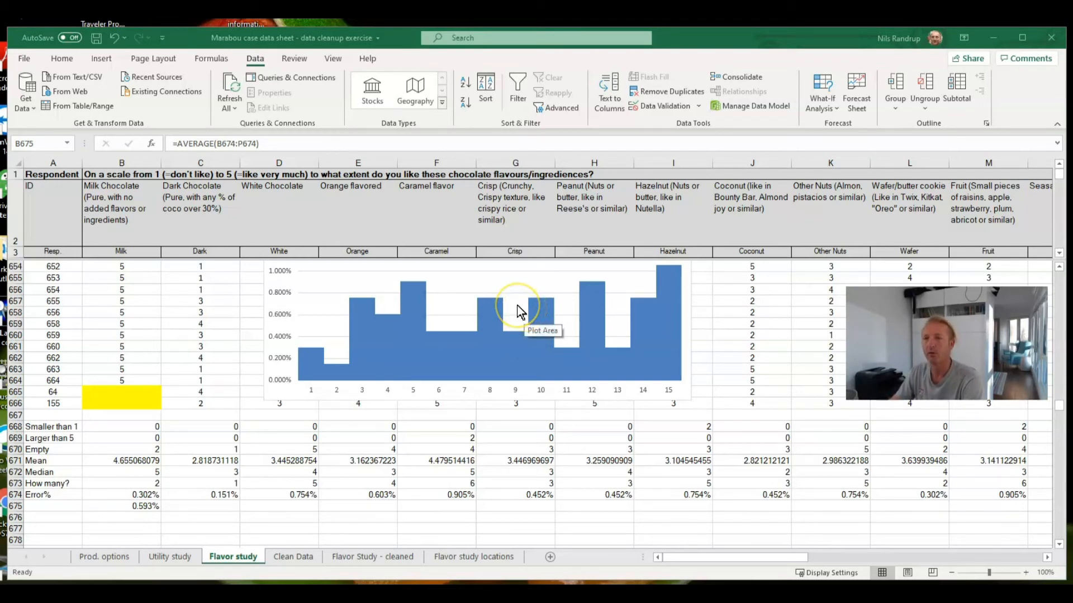